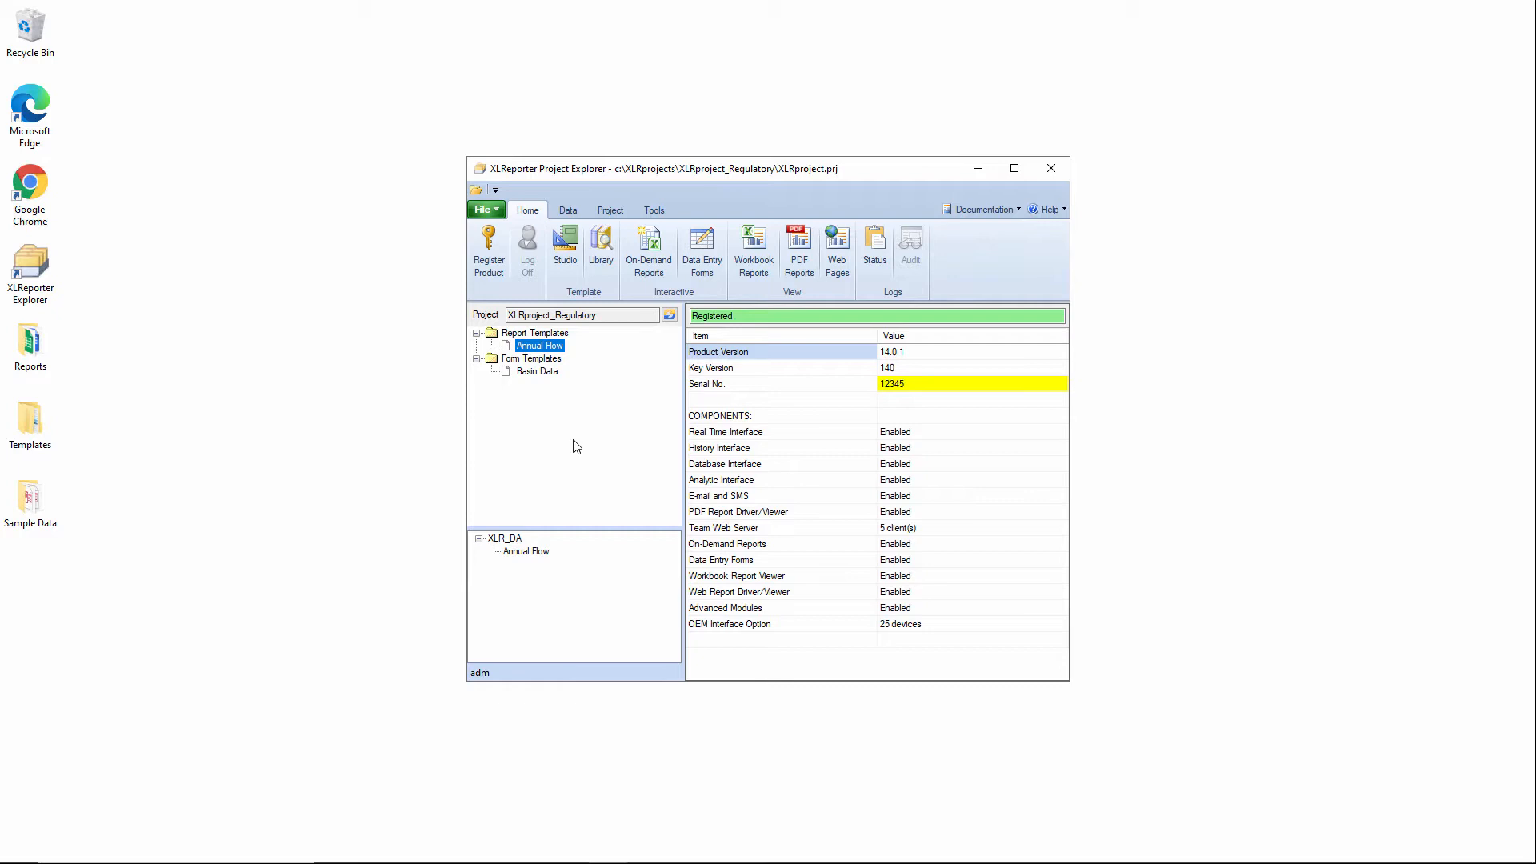
Step: Open Template Studio full screen and start a new report template named Monthly Basin Report
click(565, 248)
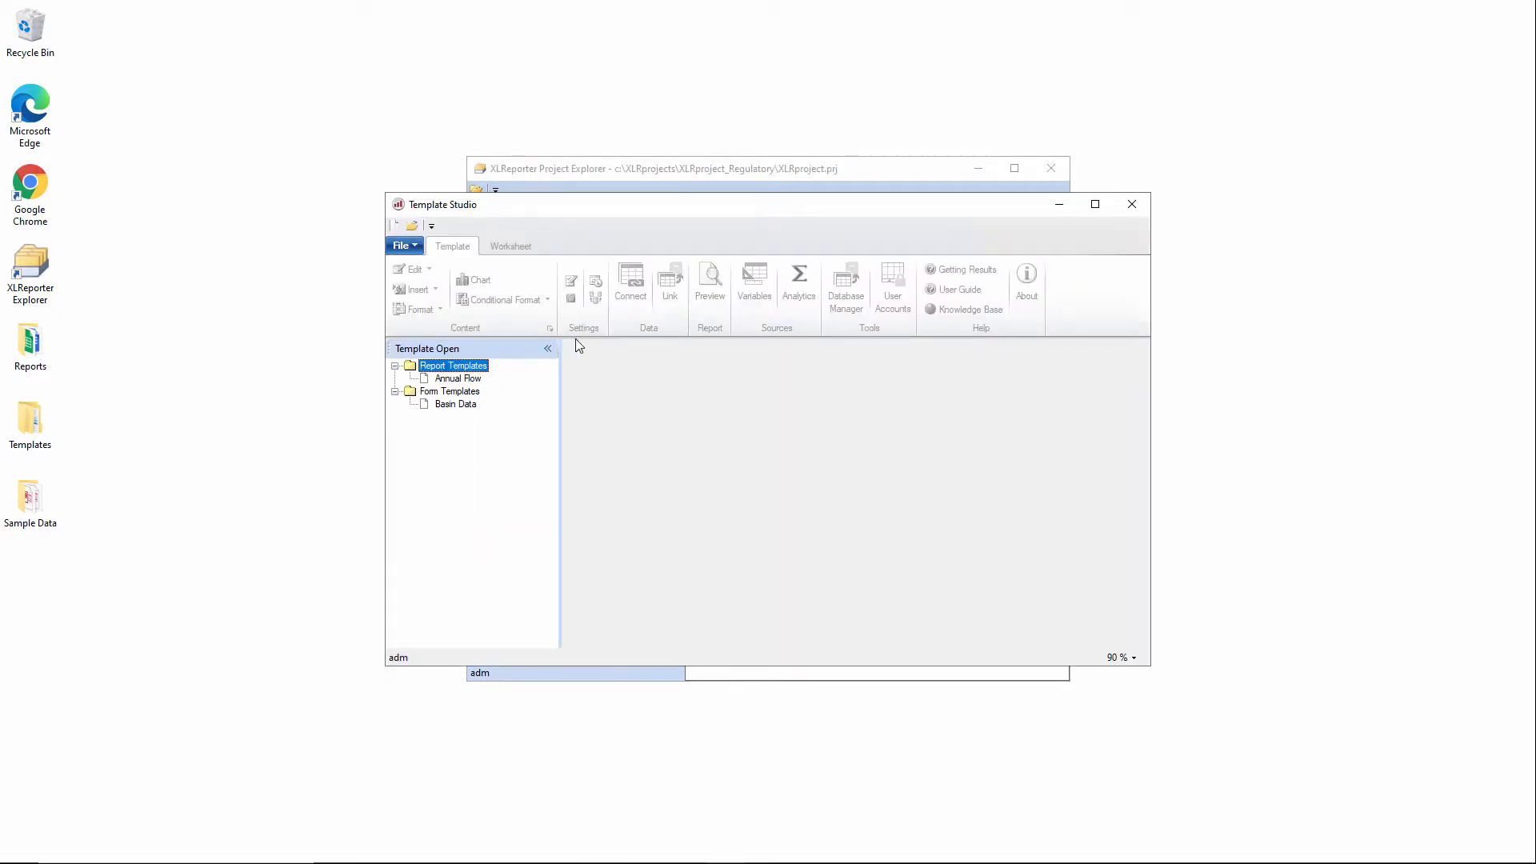
click(1095, 205)
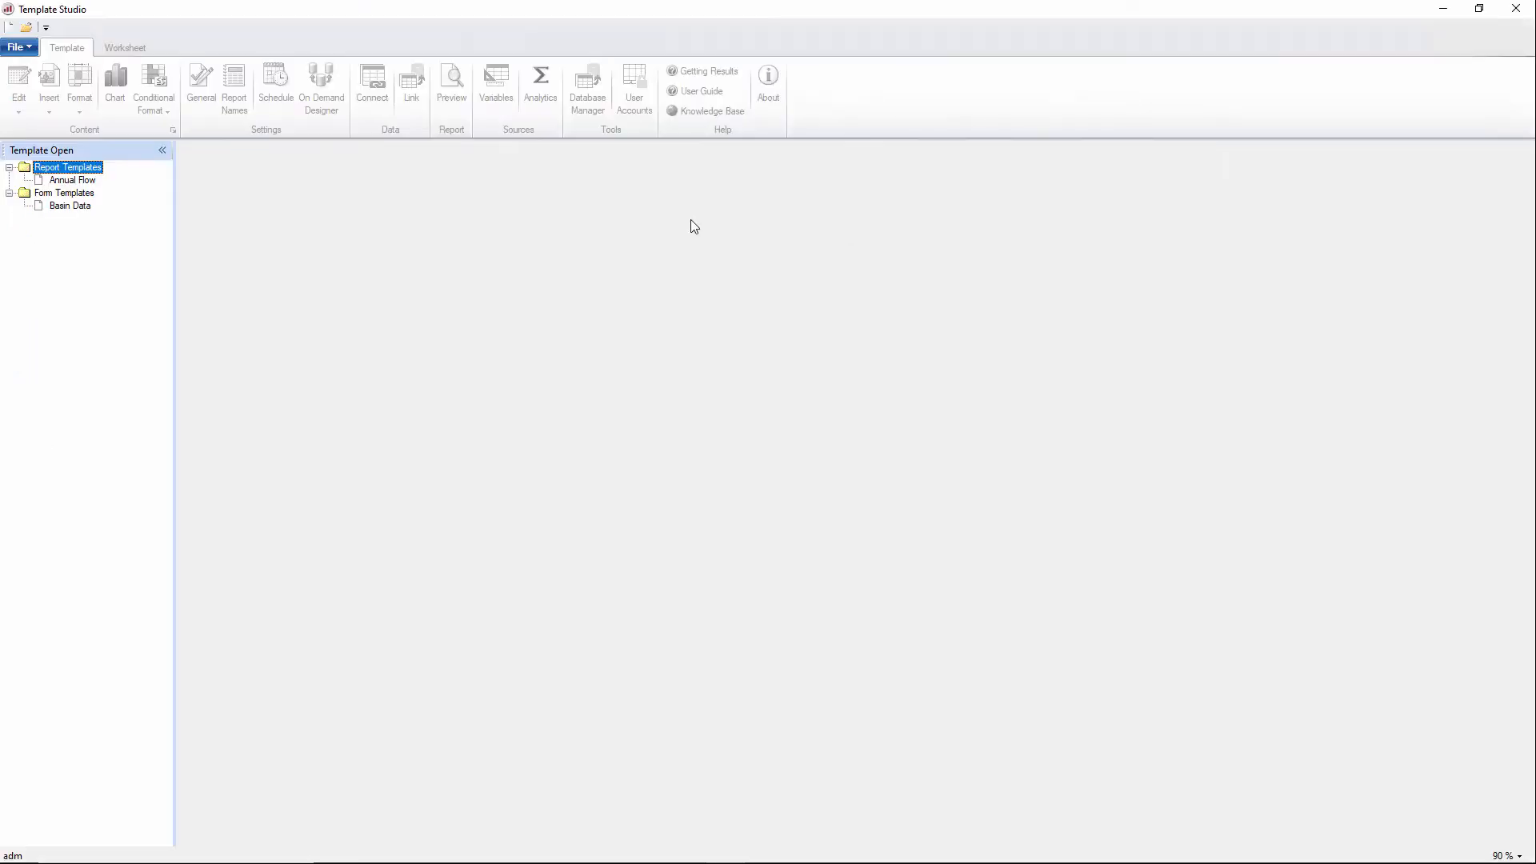
click(20, 47)
click(40, 72)
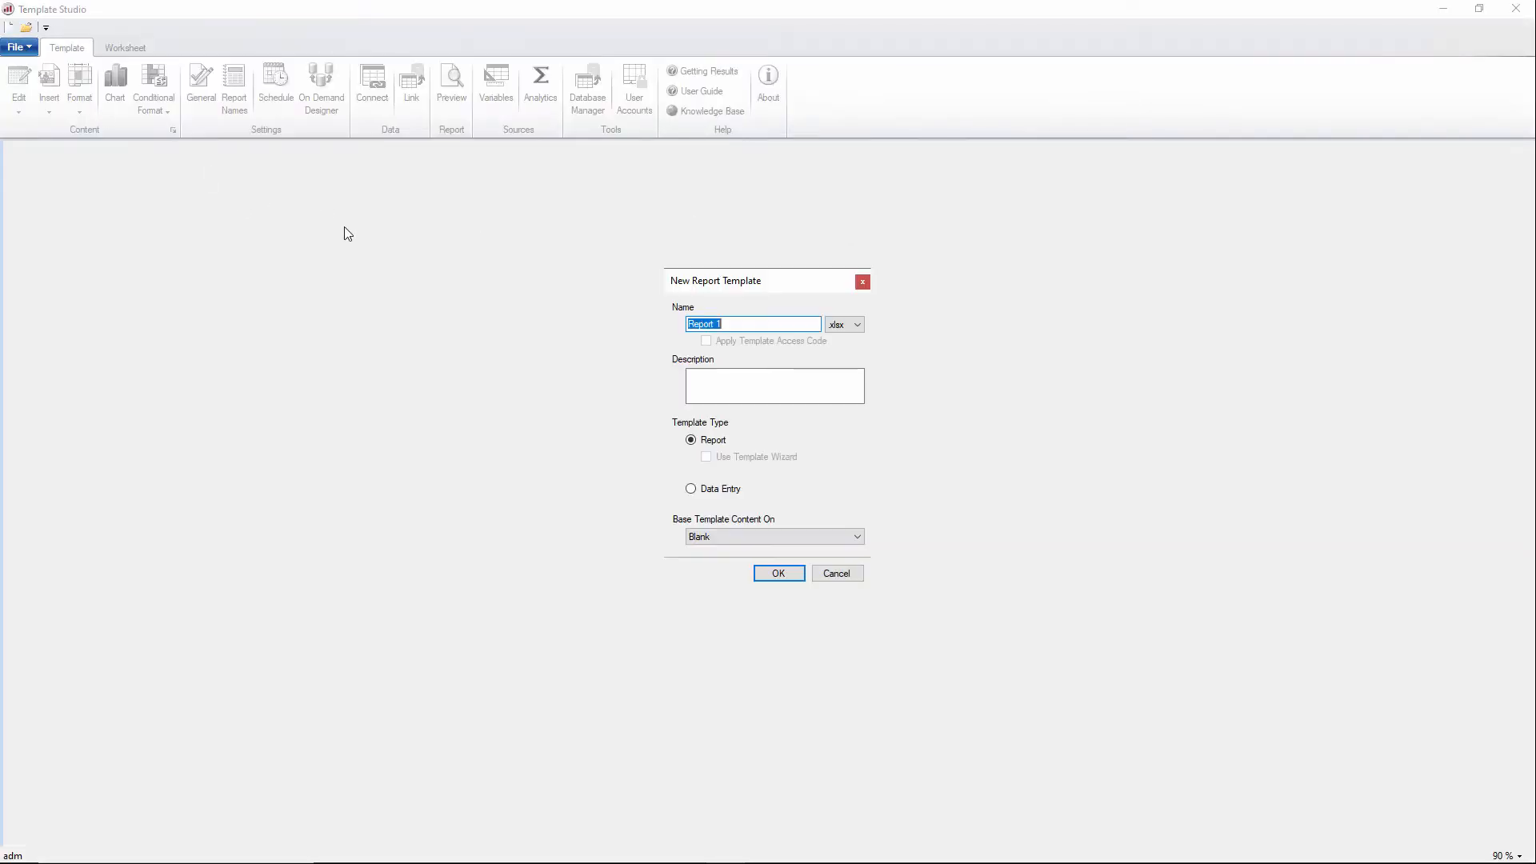
text(Monthly Basin)
Step: Base the new template on an imported workbook from the desktop's Templates folder
click(747, 538)
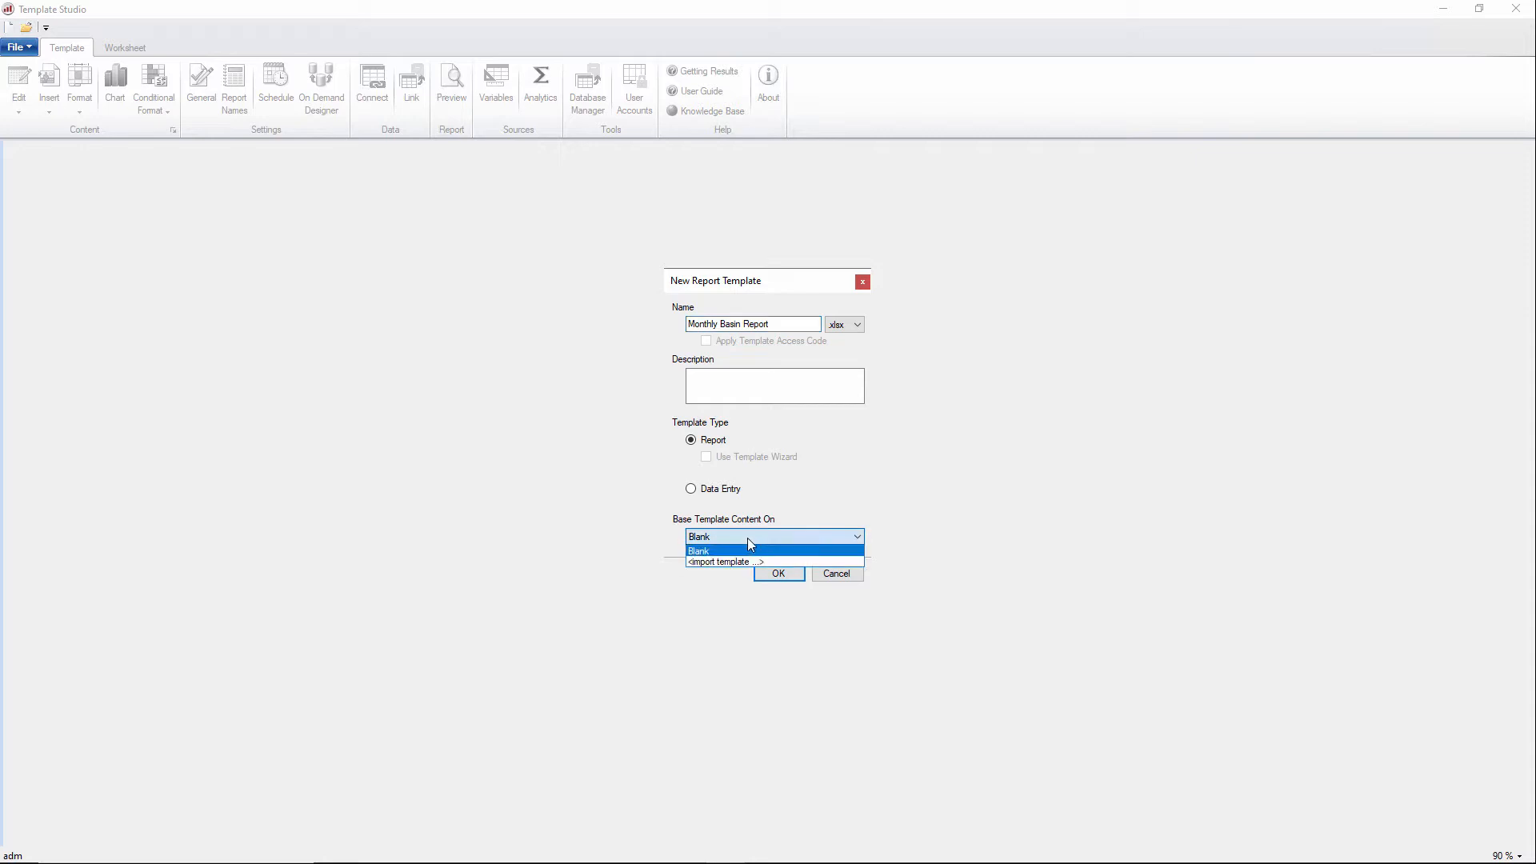
click(753, 561)
click(773, 573)
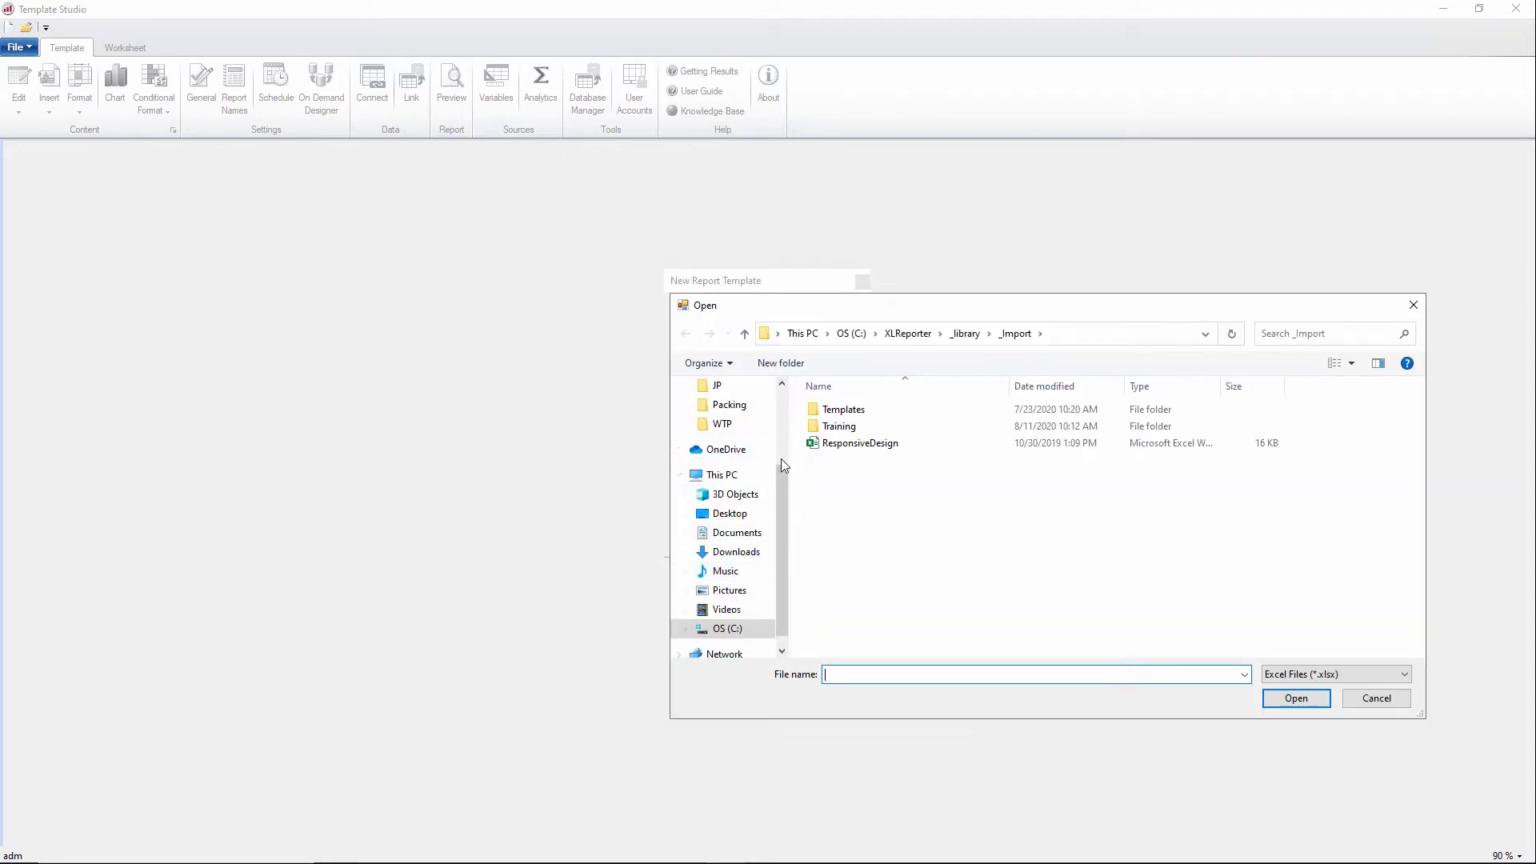
scroll(775, 458, up, 3)
click(742, 420)
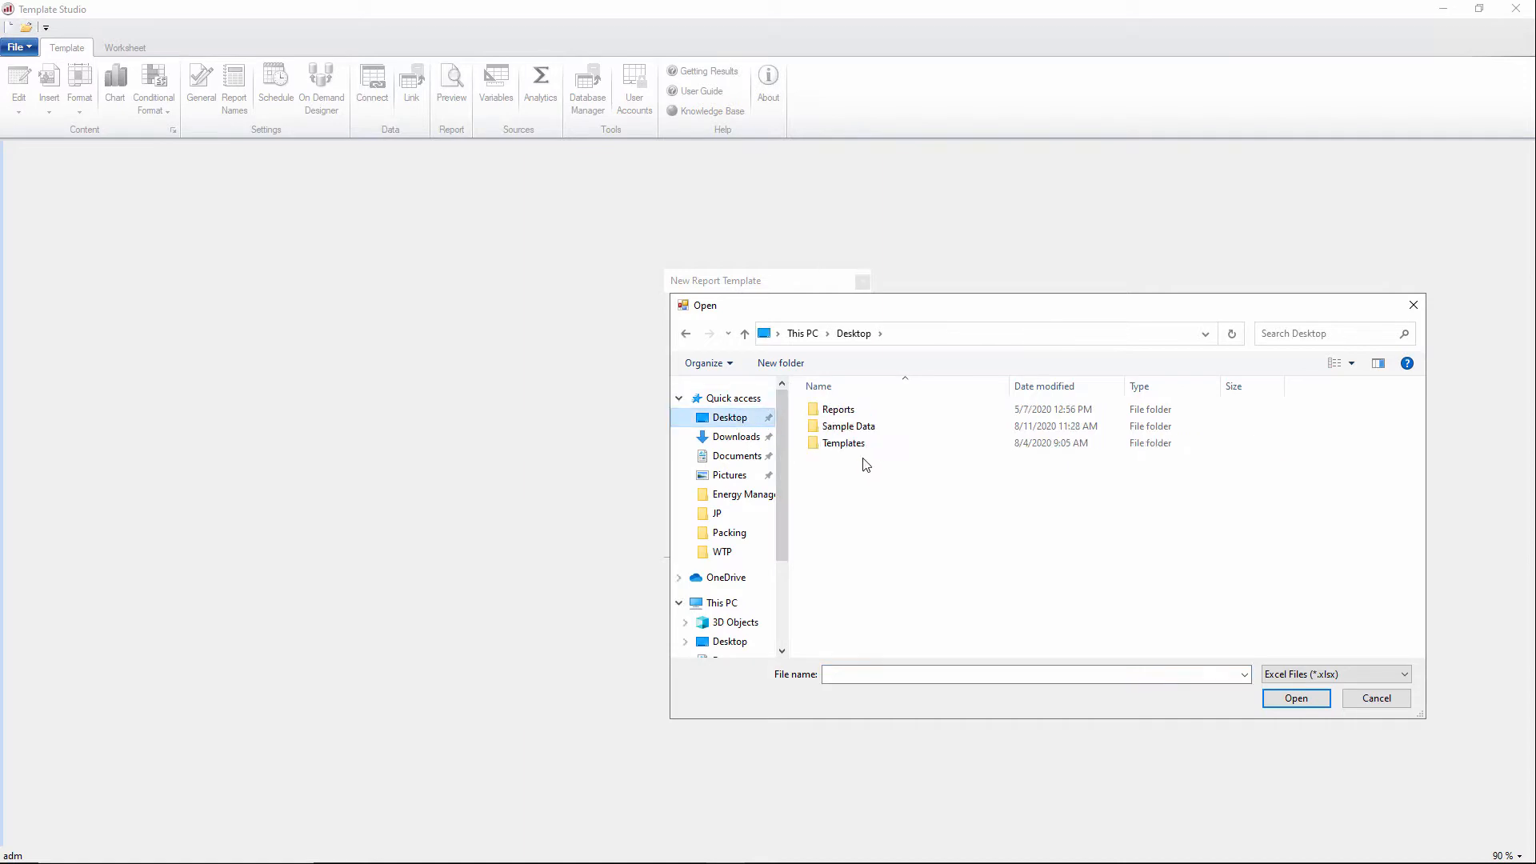
double_click(864, 444)
double_click(863, 462)
double_click(877, 462)
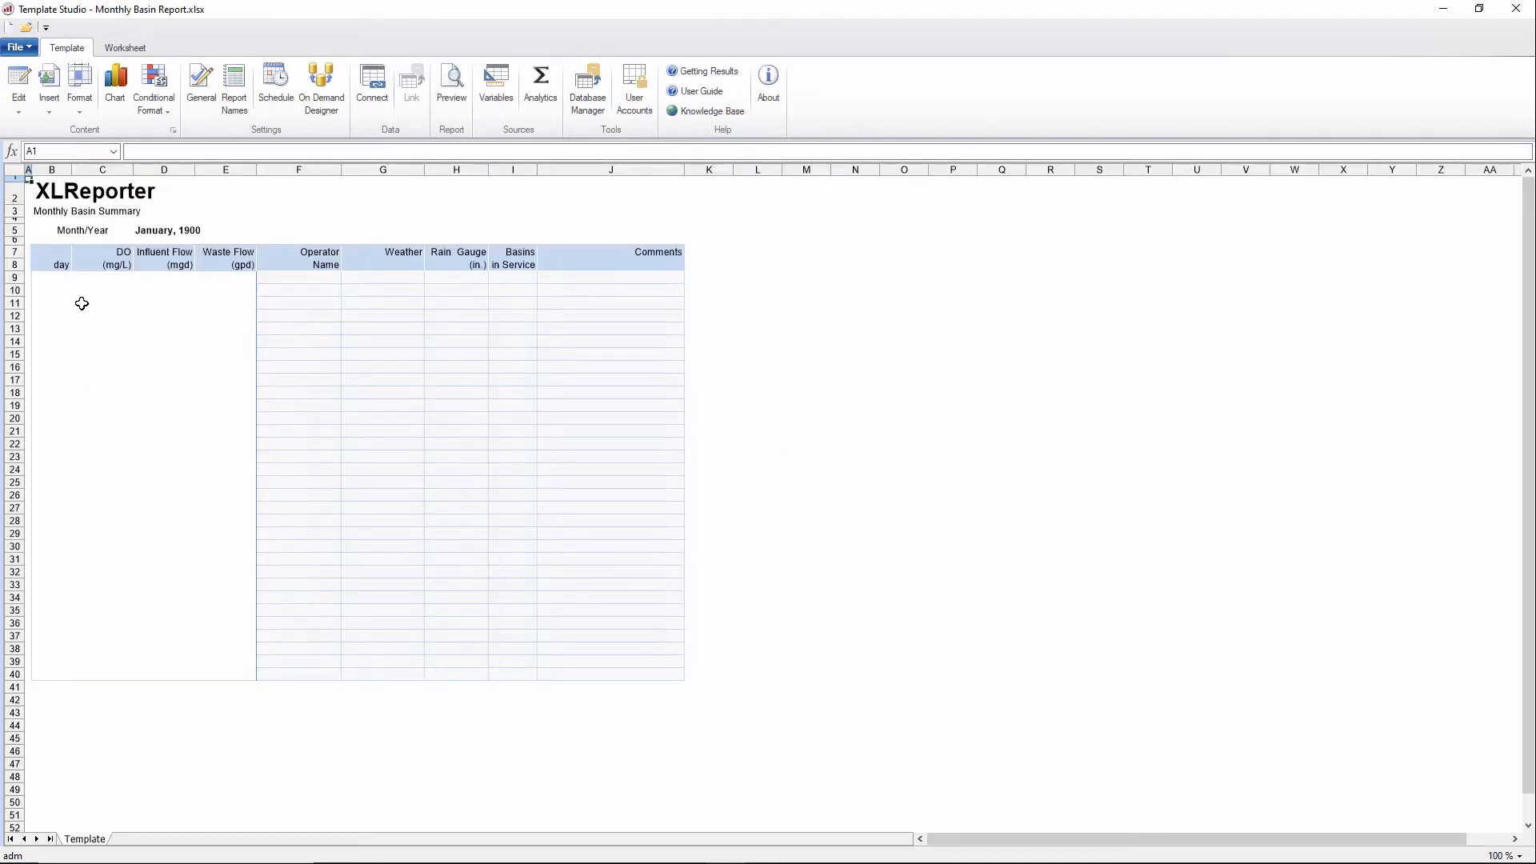
drag(48, 280, 218, 535)
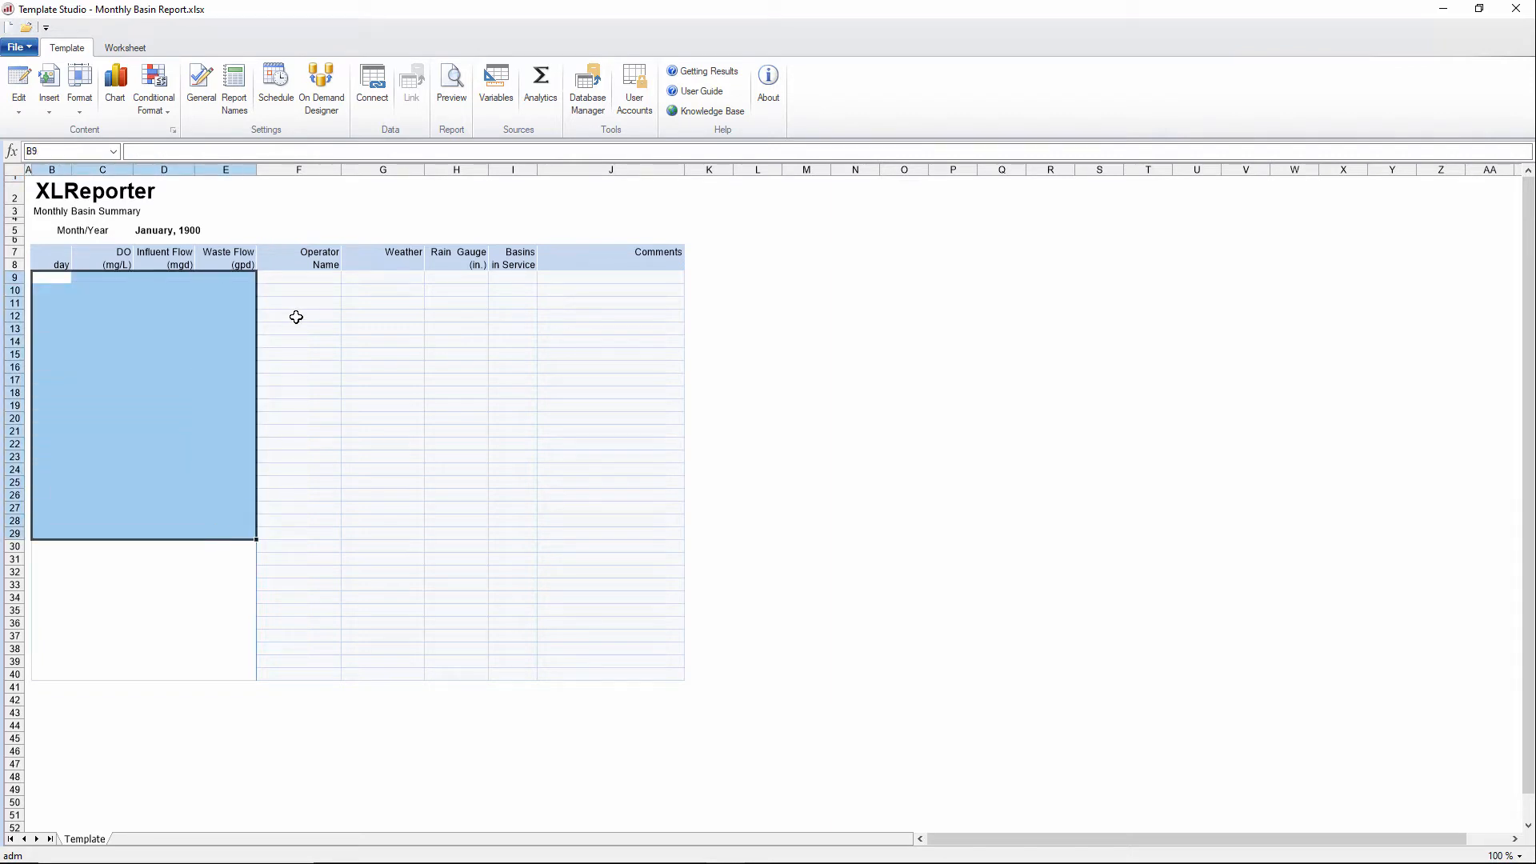
drag(296, 281, 514, 520)
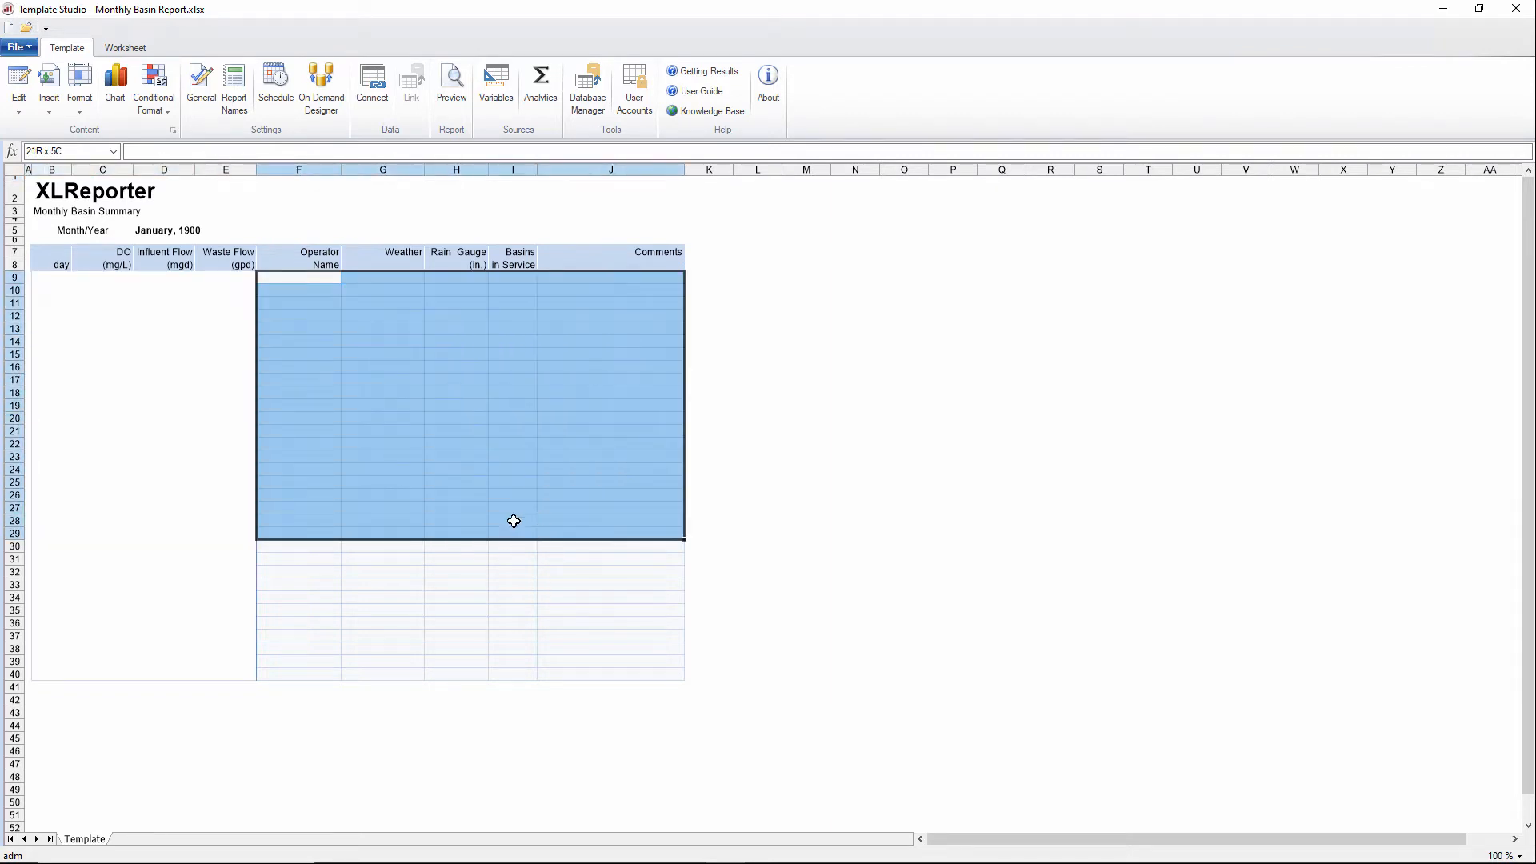
Step: Start a data connection at cell B9 using the XLR_History connector and a new Summary Values from Server group
click(50, 280)
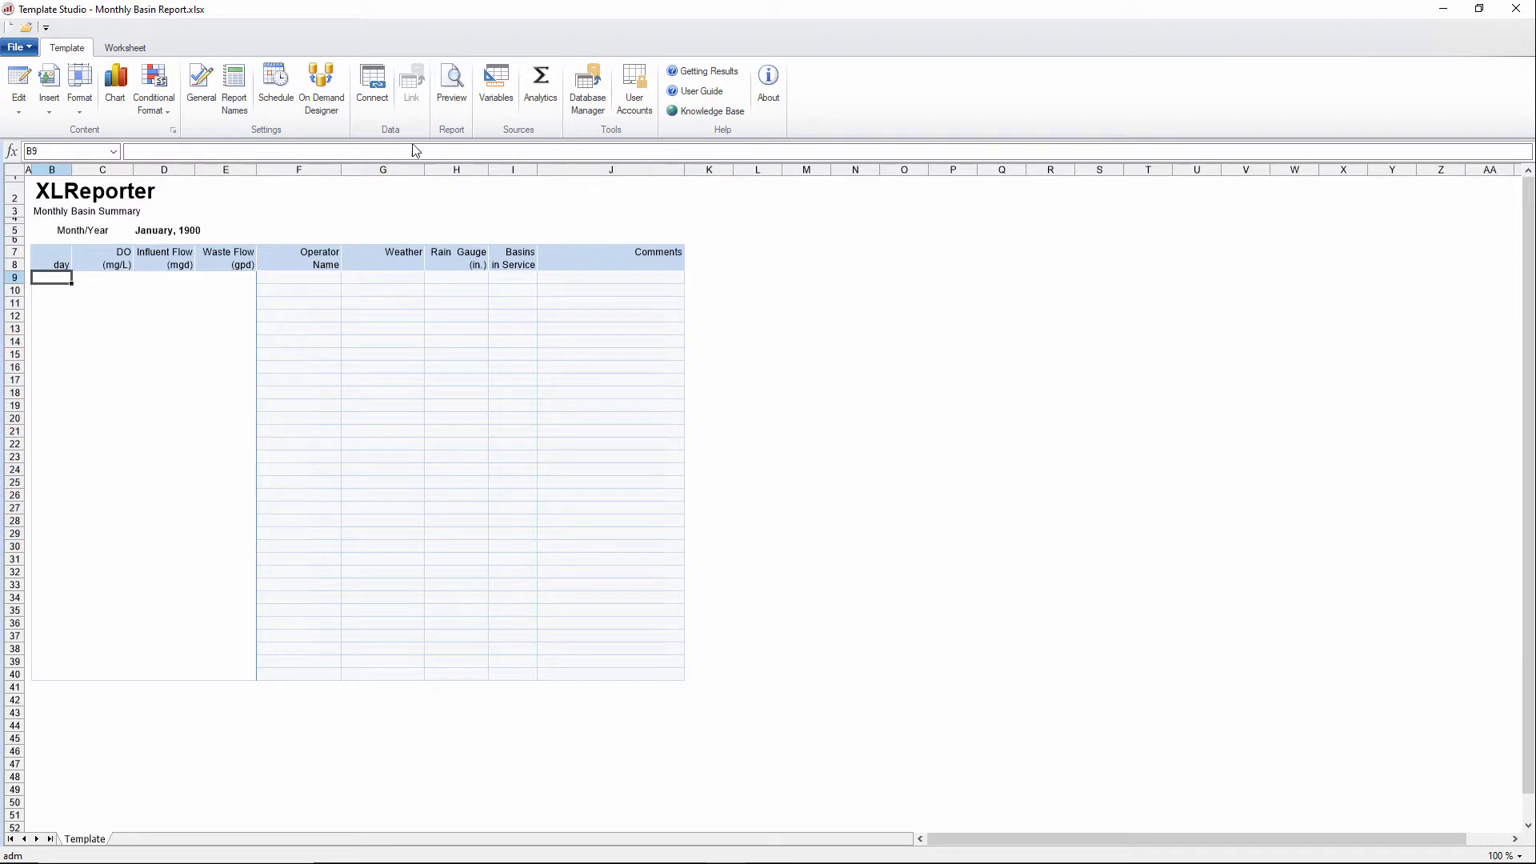
click(382, 106)
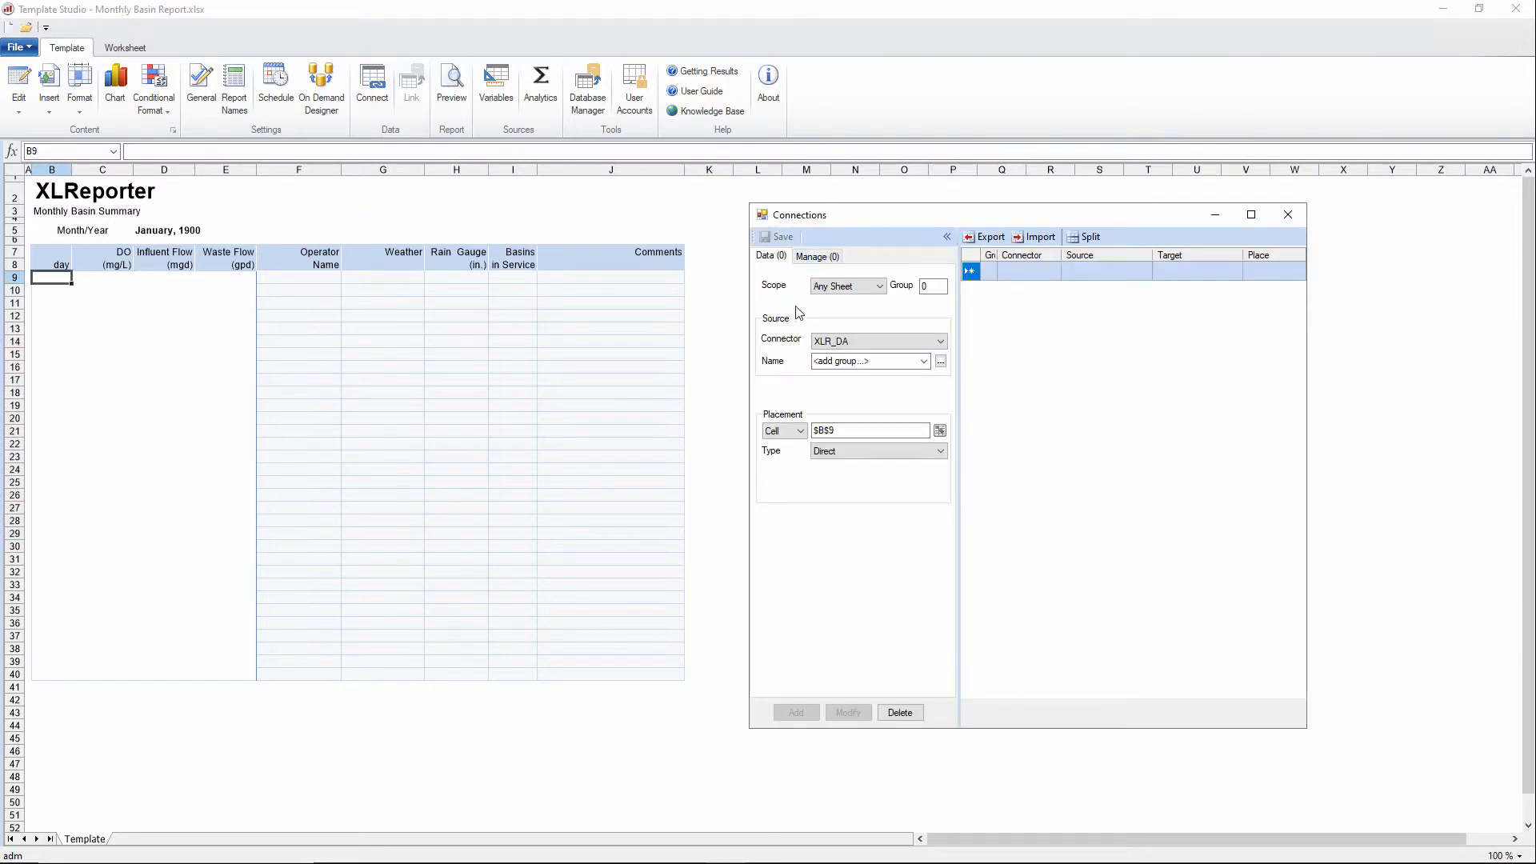
click(865, 341)
click(862, 367)
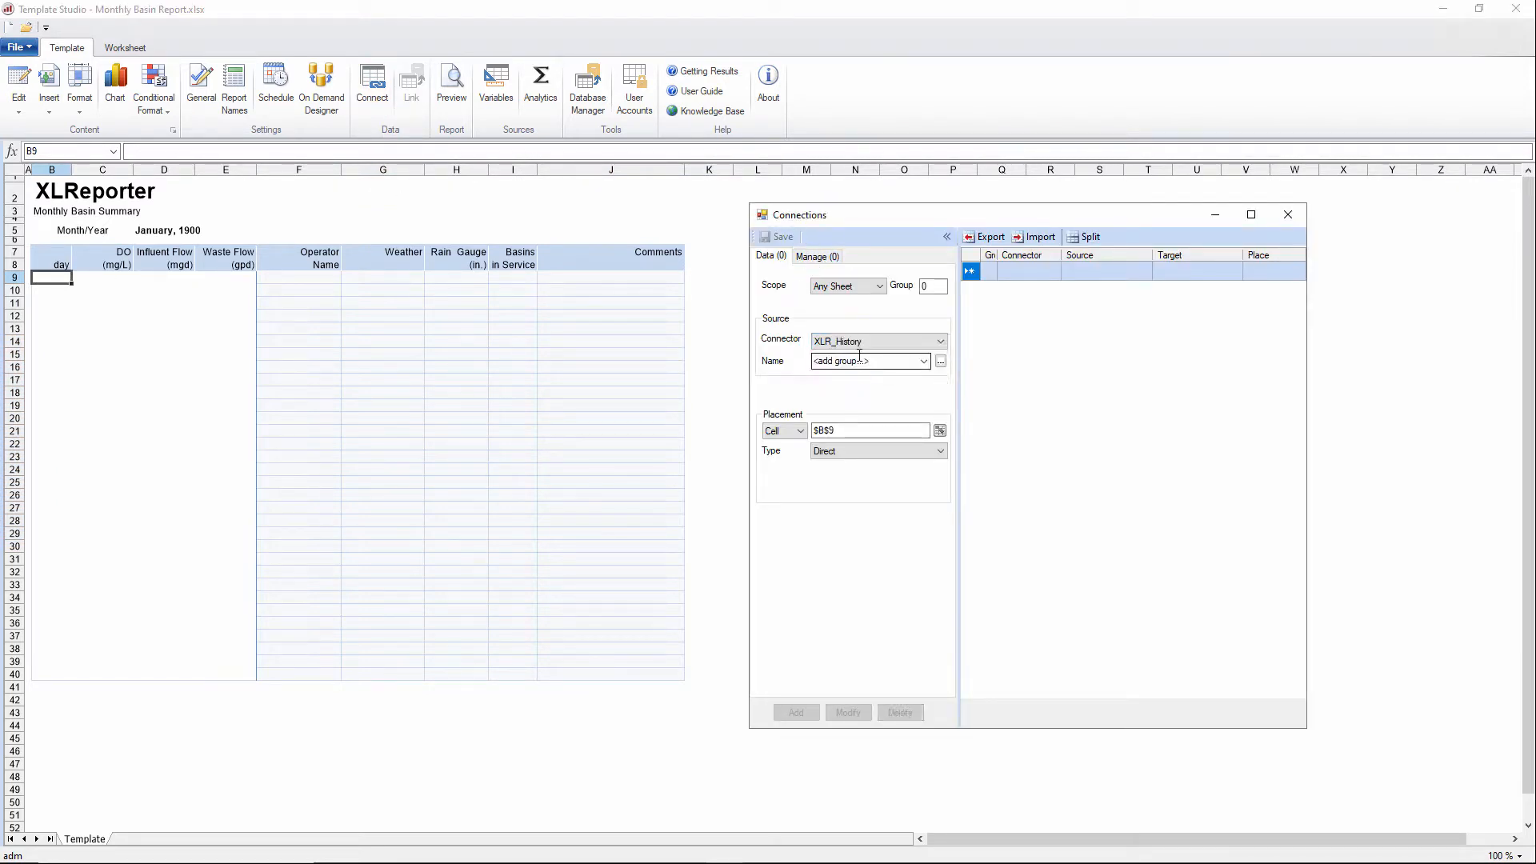
click(913, 362)
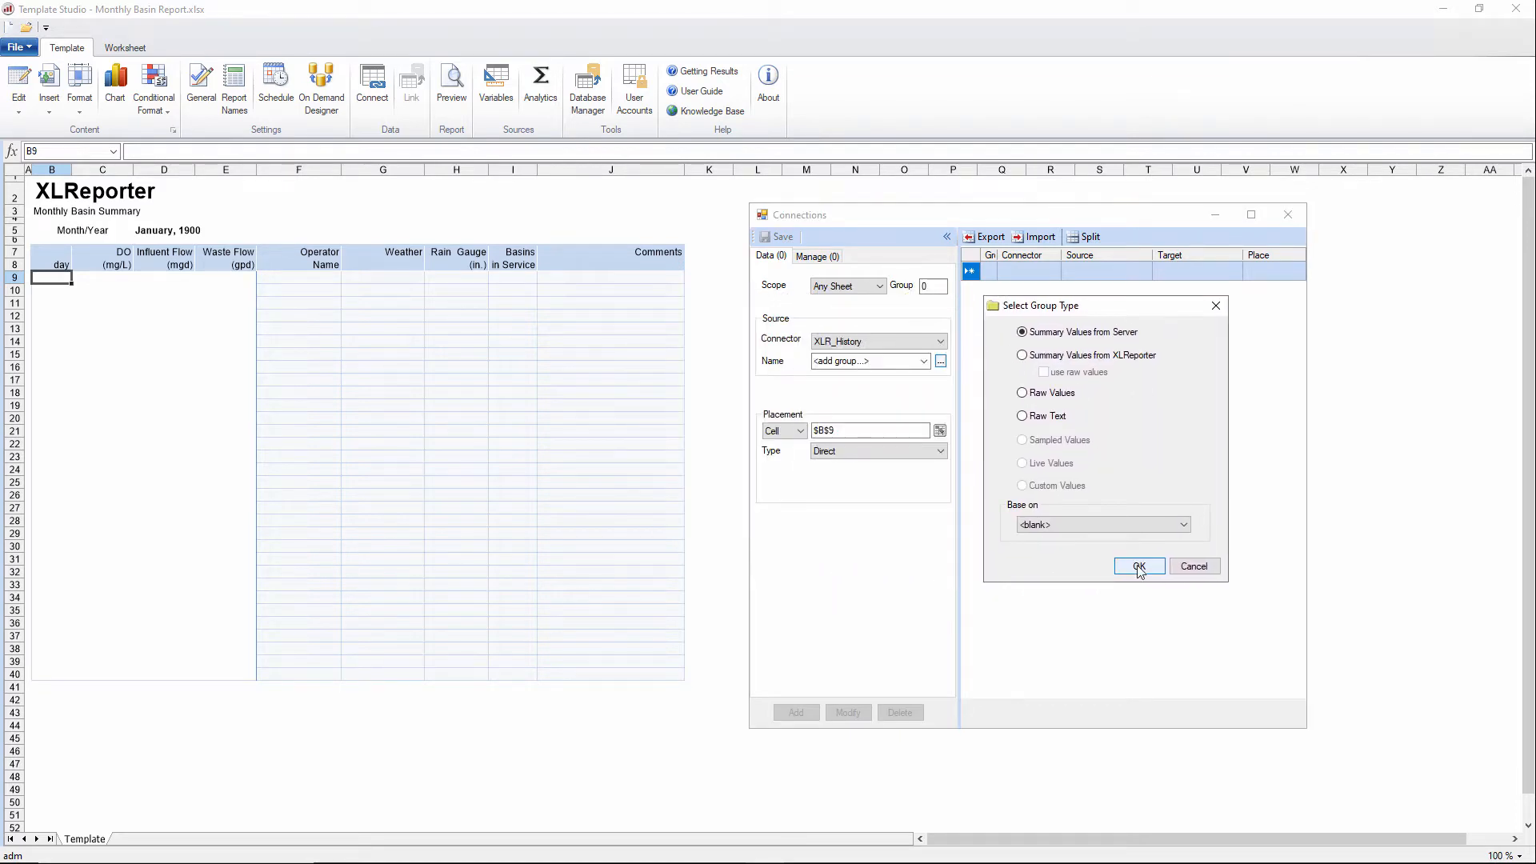
click(1137, 565)
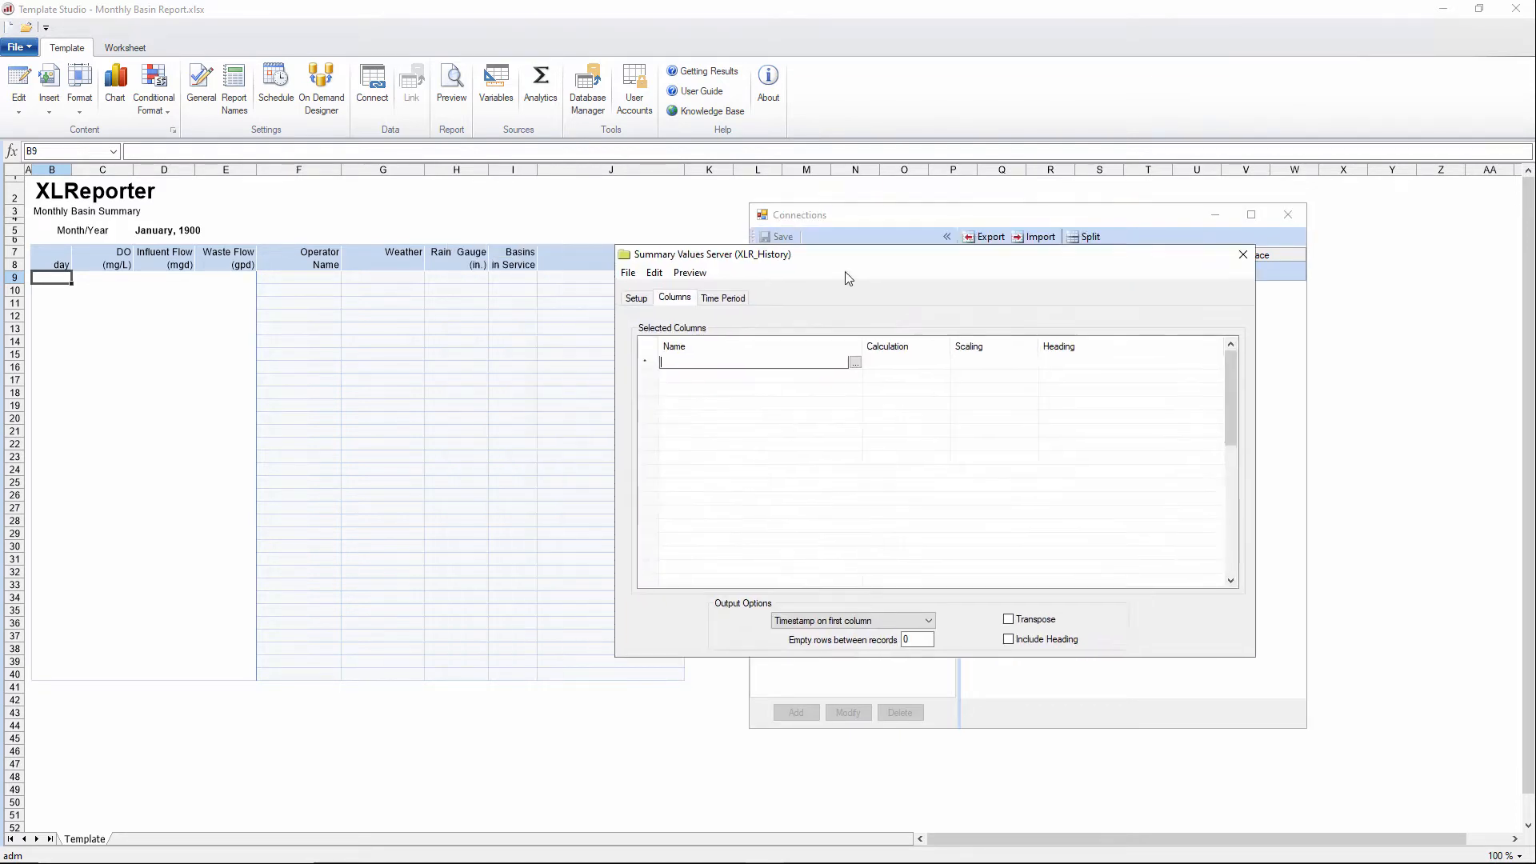
Step: Add the Water Stations tags H2O_FLOW1, H2O_FLOW2 and H2O_FLOW3 as group columns with the average calculation
click(984, 378)
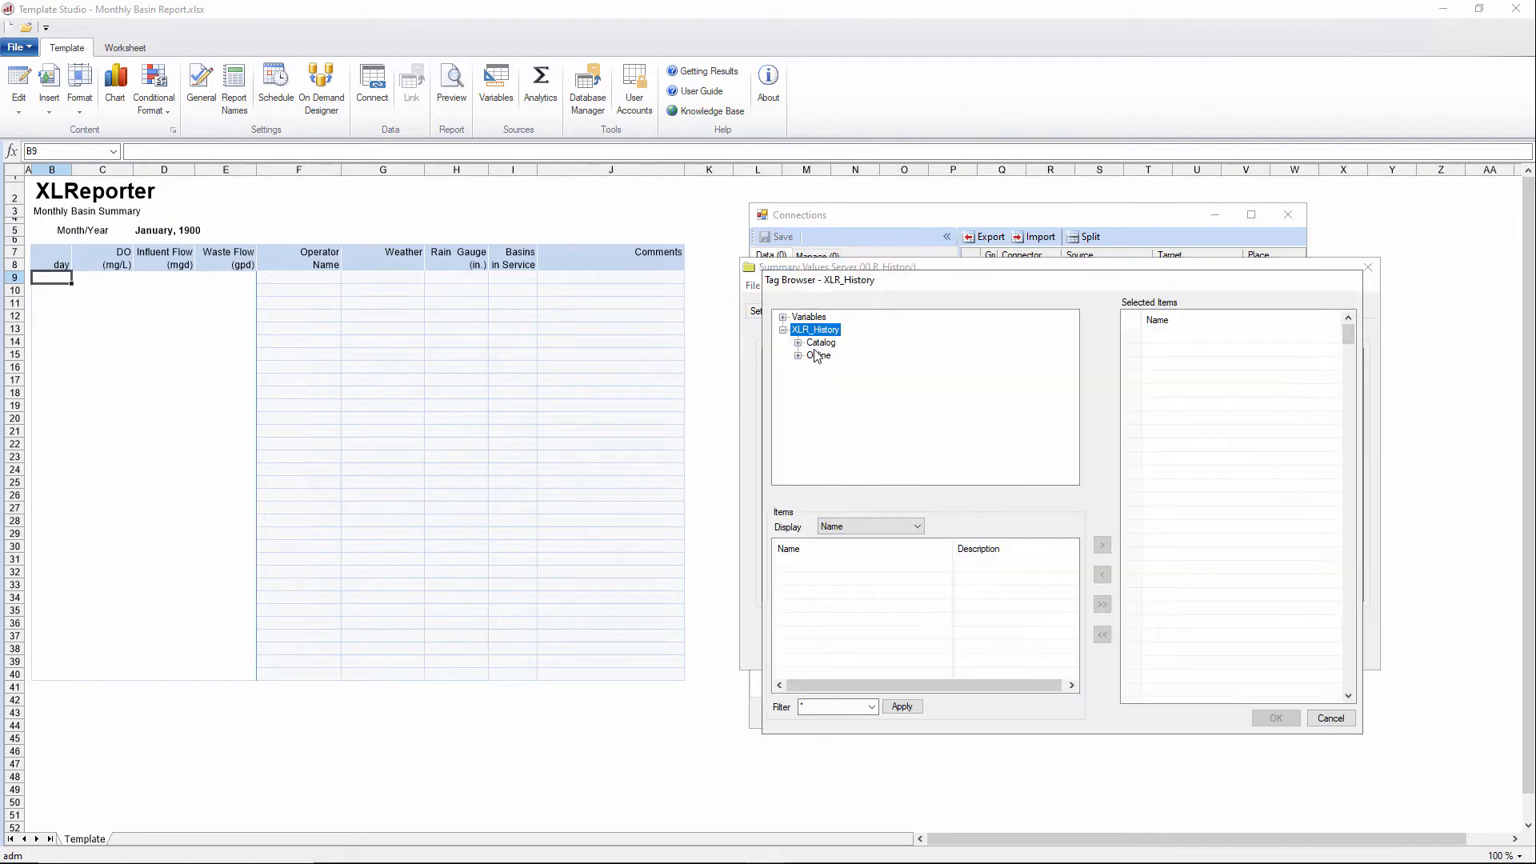
double_click(813, 357)
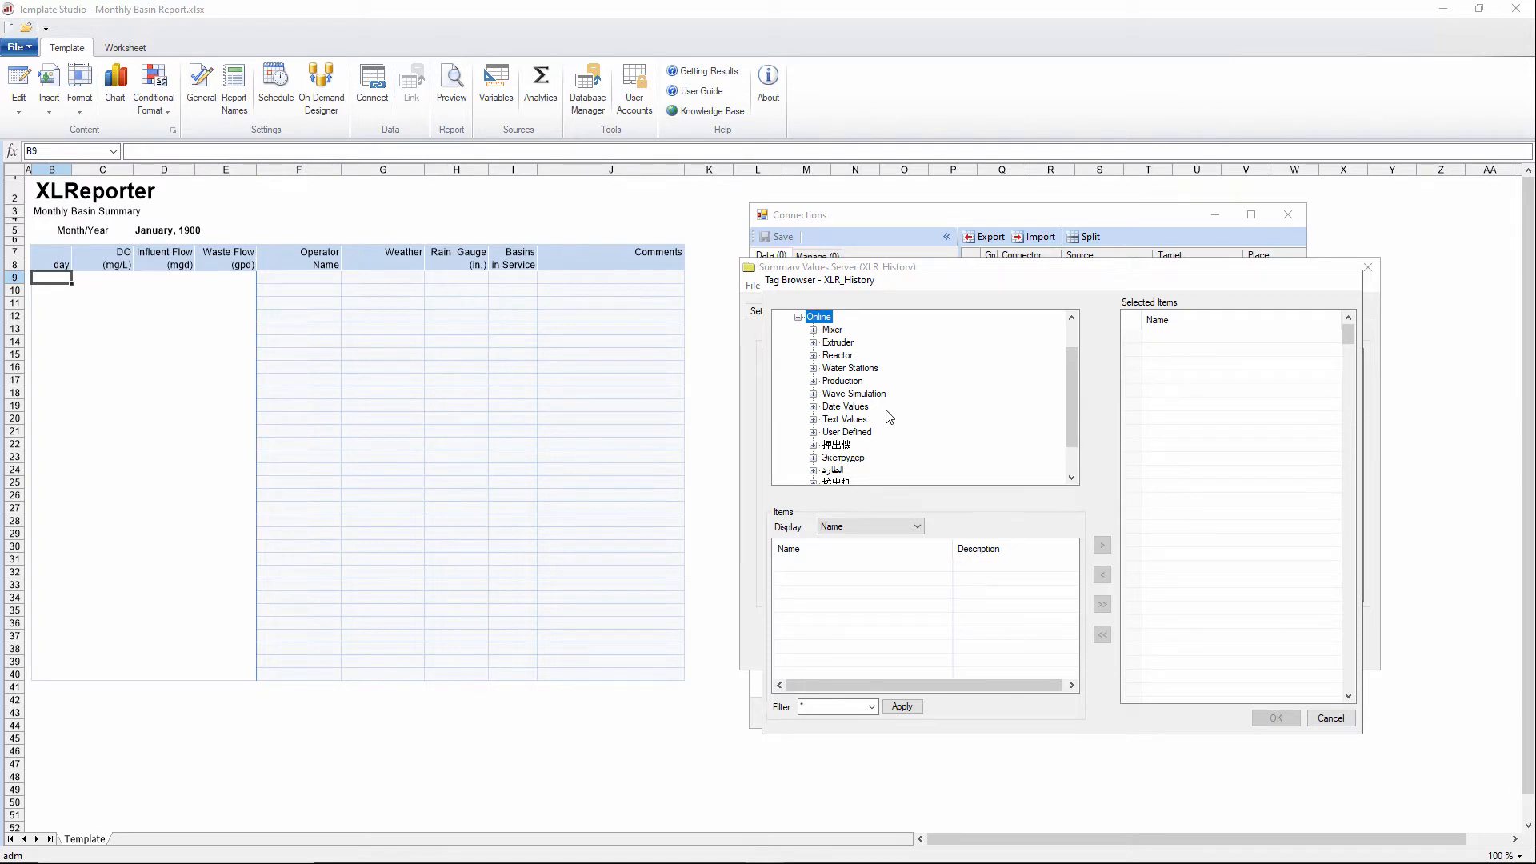
double_click(816, 369)
click(842, 381)
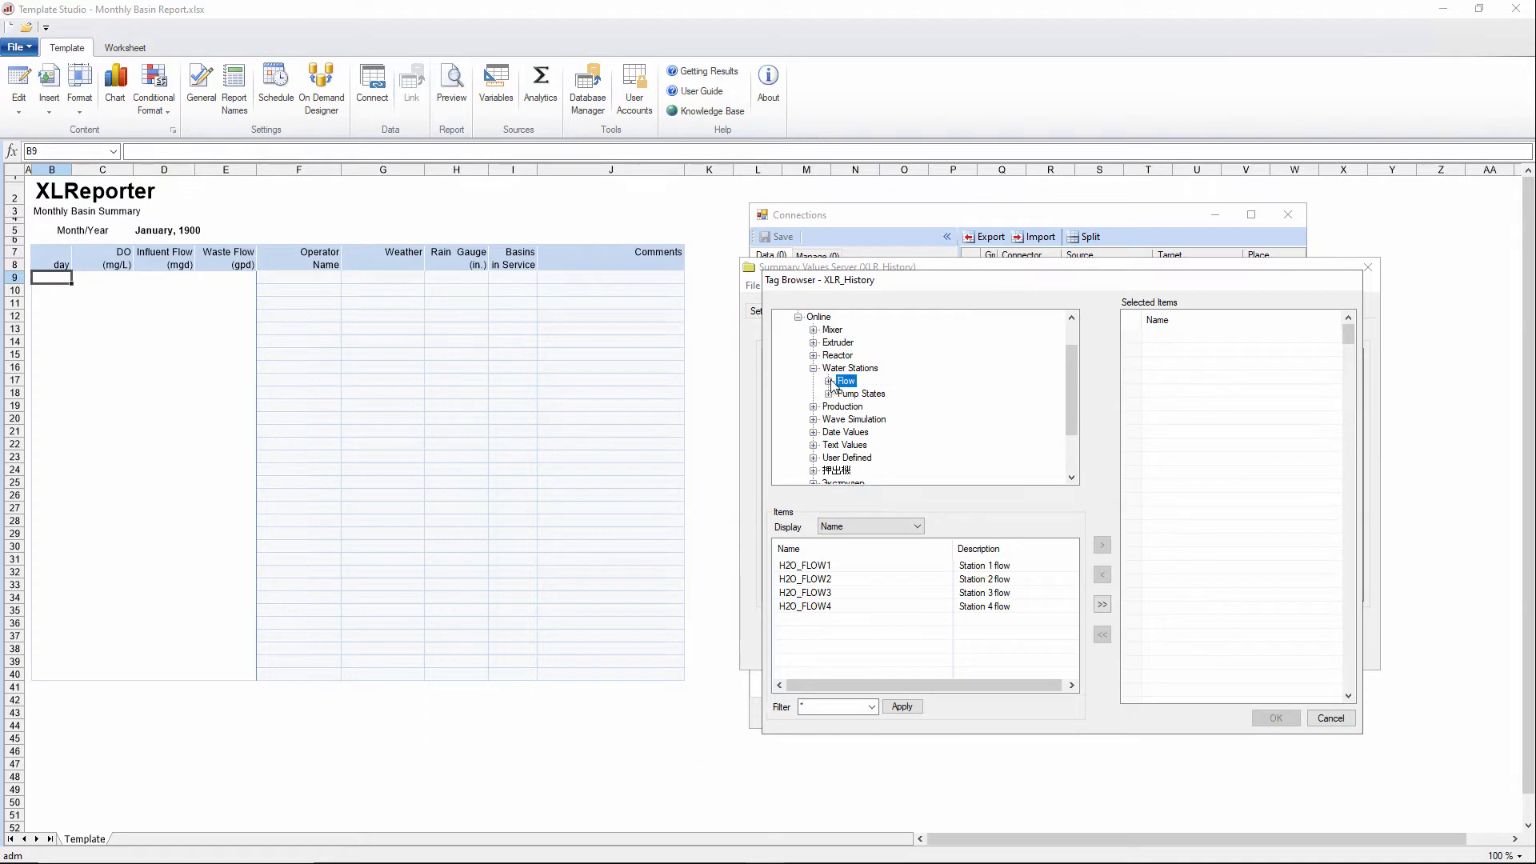
double_click(829, 568)
double_click(832, 579)
double_click(851, 593)
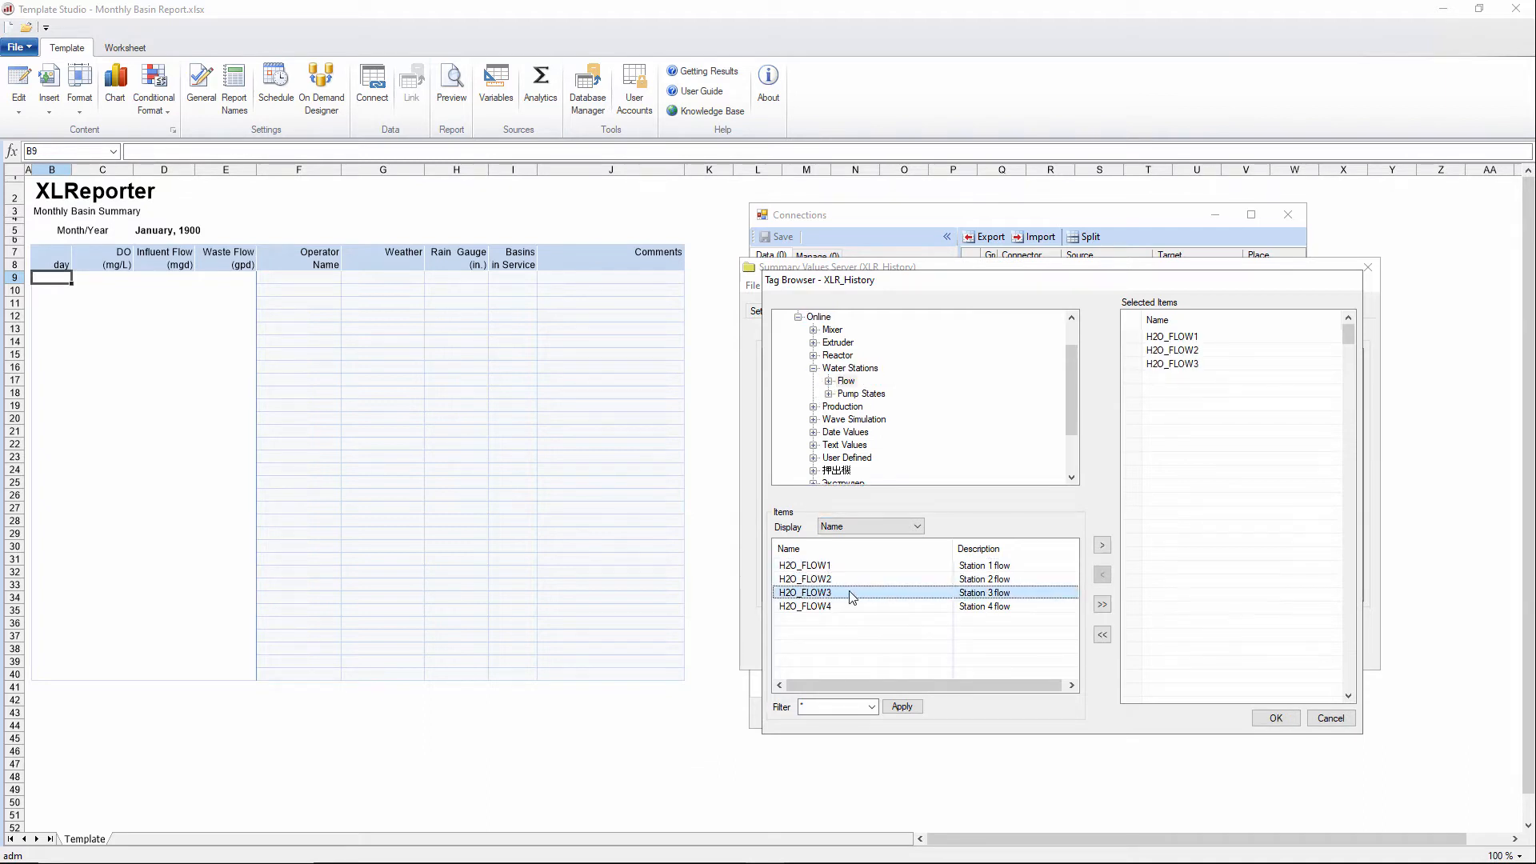
click(1276, 718)
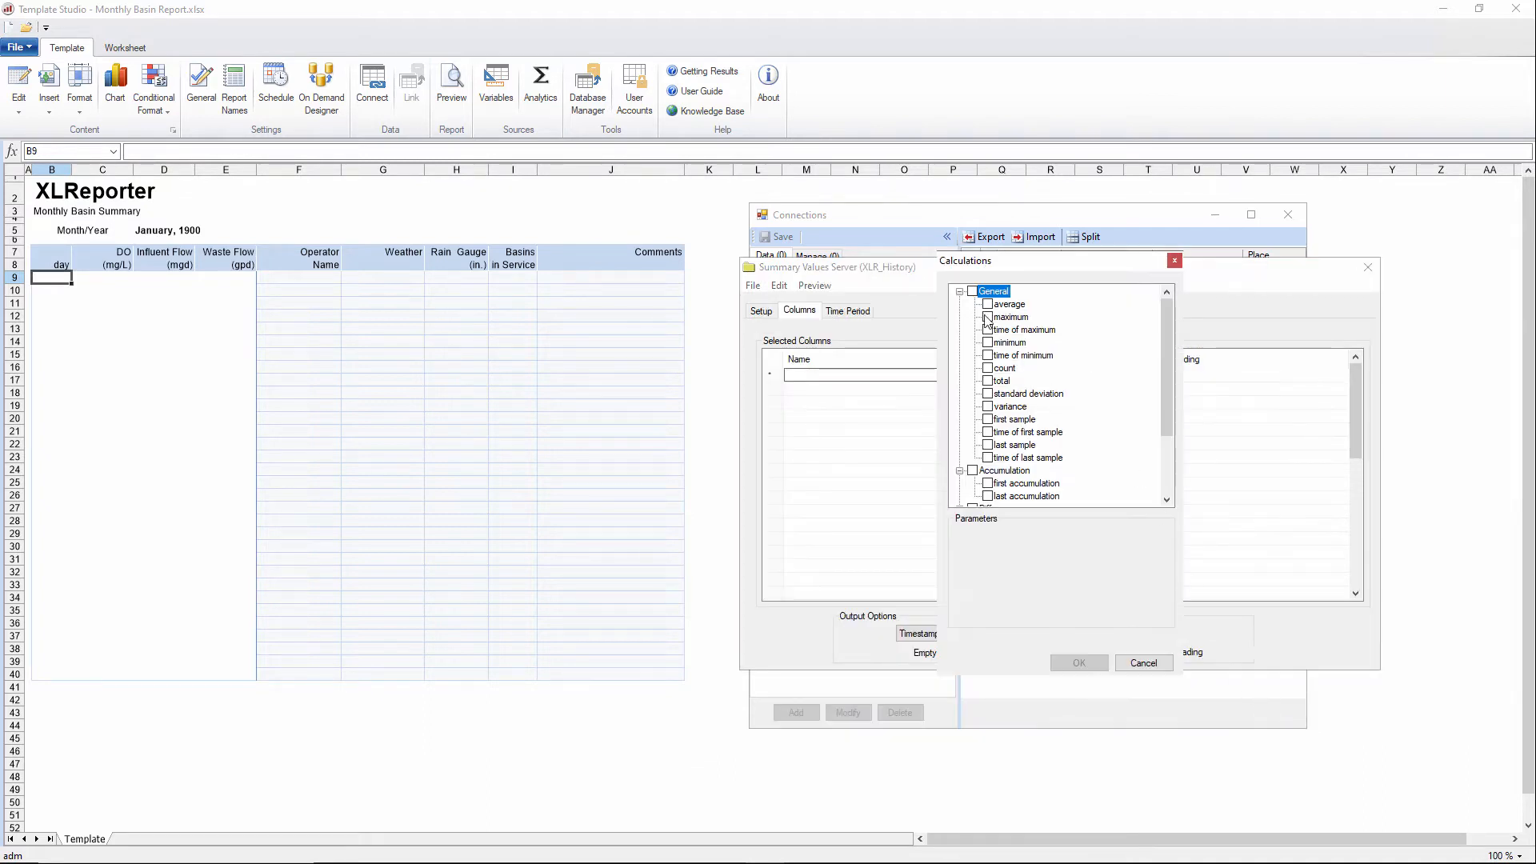
click(987, 304)
click(1079, 663)
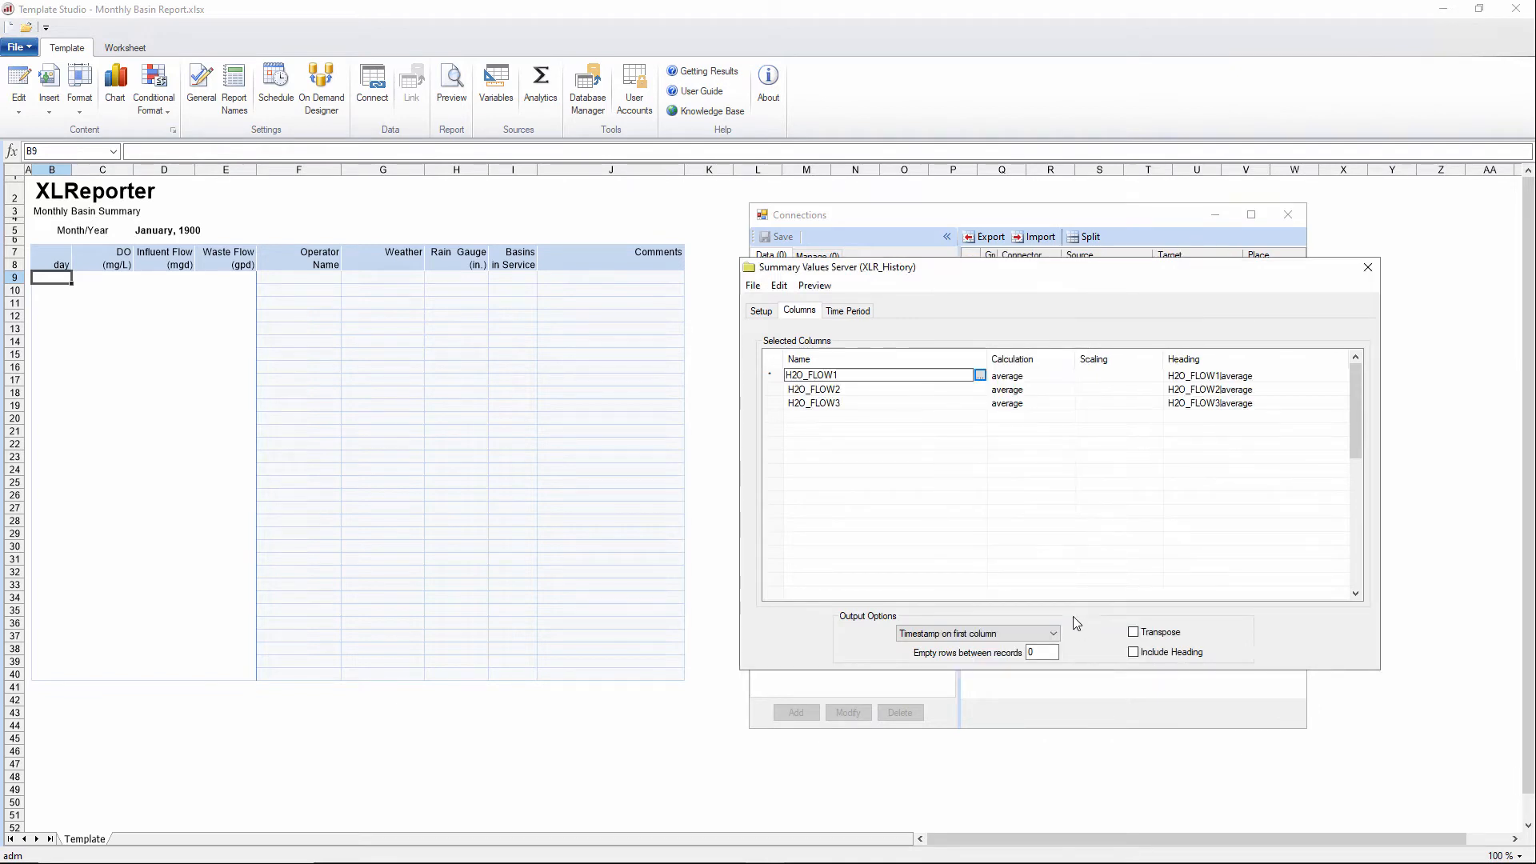
Step: Set the group's time period to the current month with an interval of every 1 day
click(849, 314)
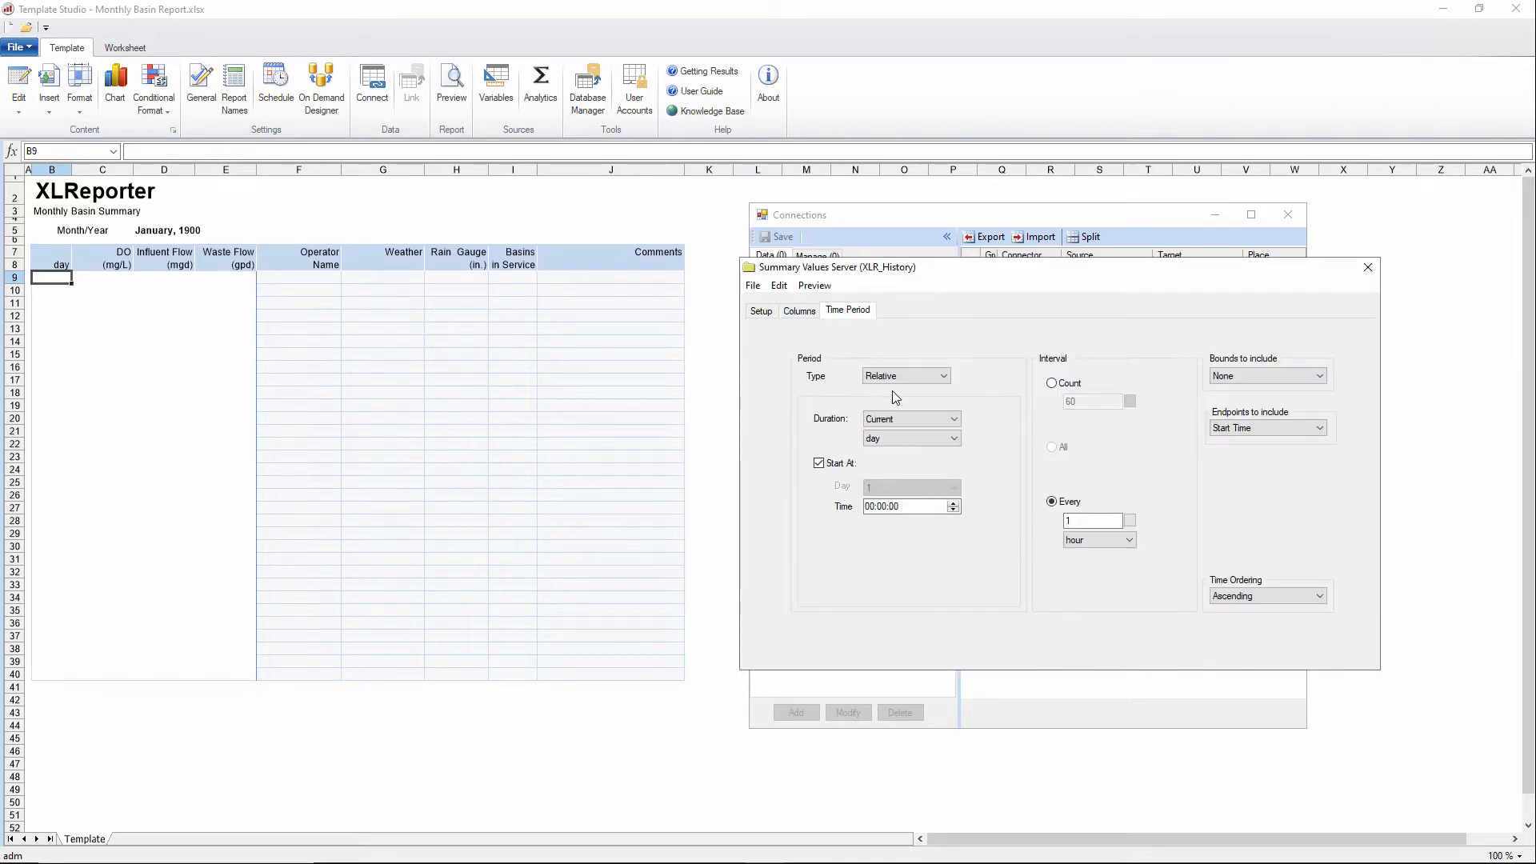
click(900, 438)
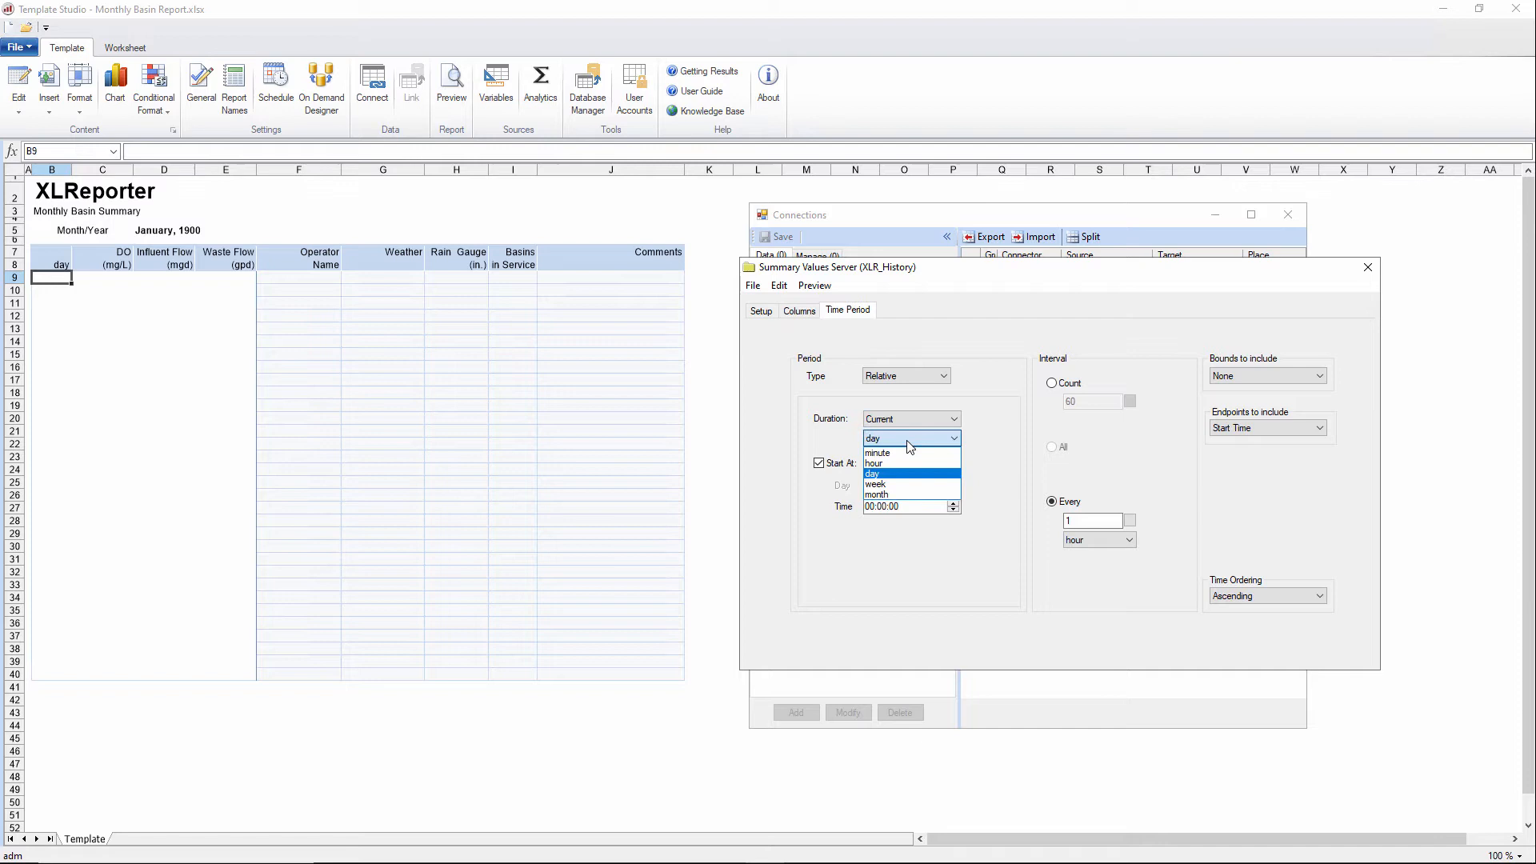
click(896, 496)
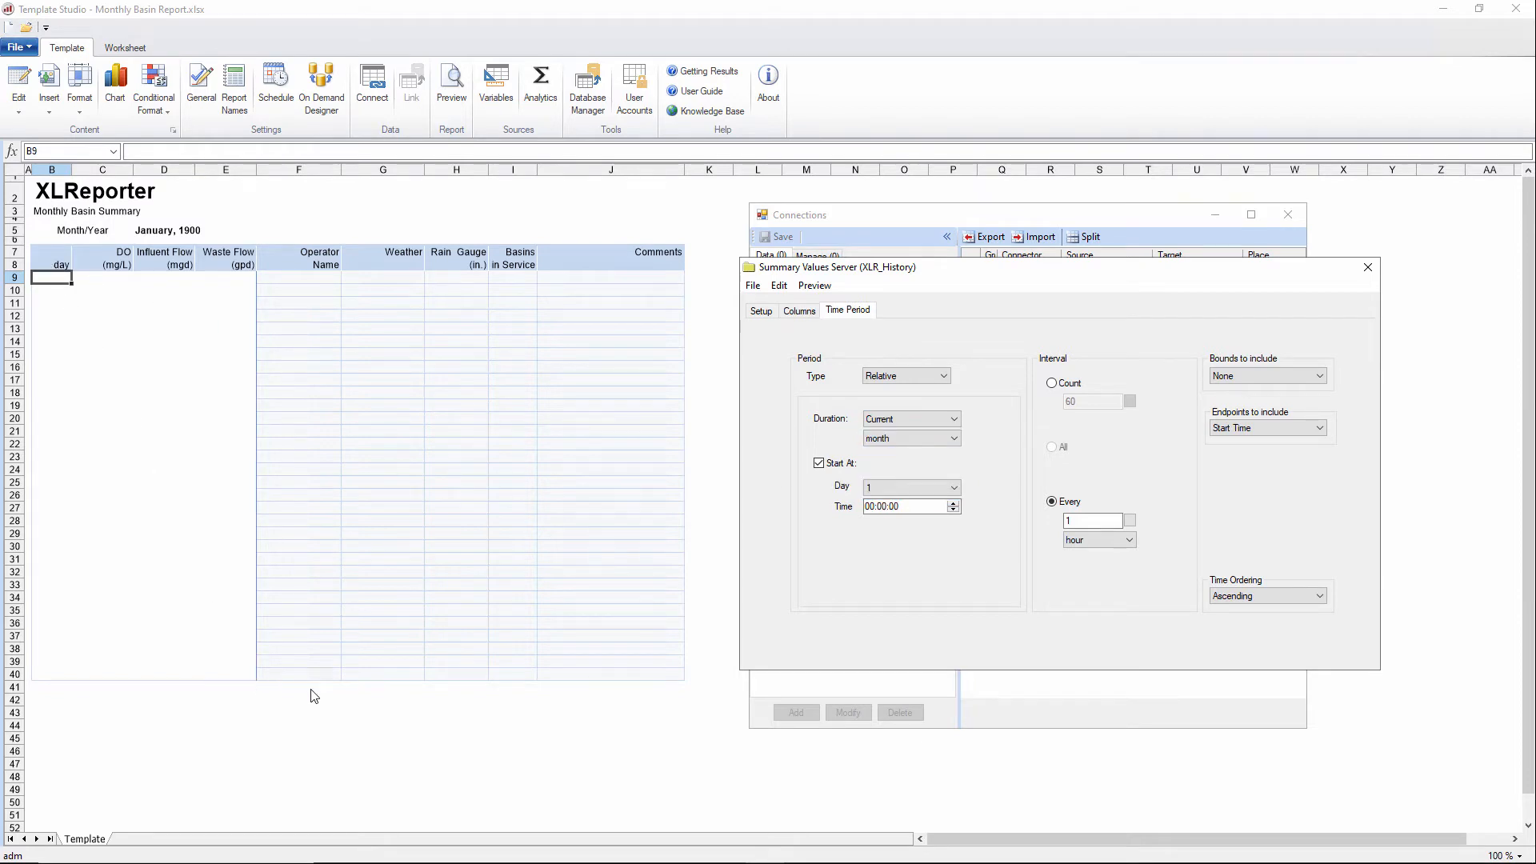
click(1093, 541)
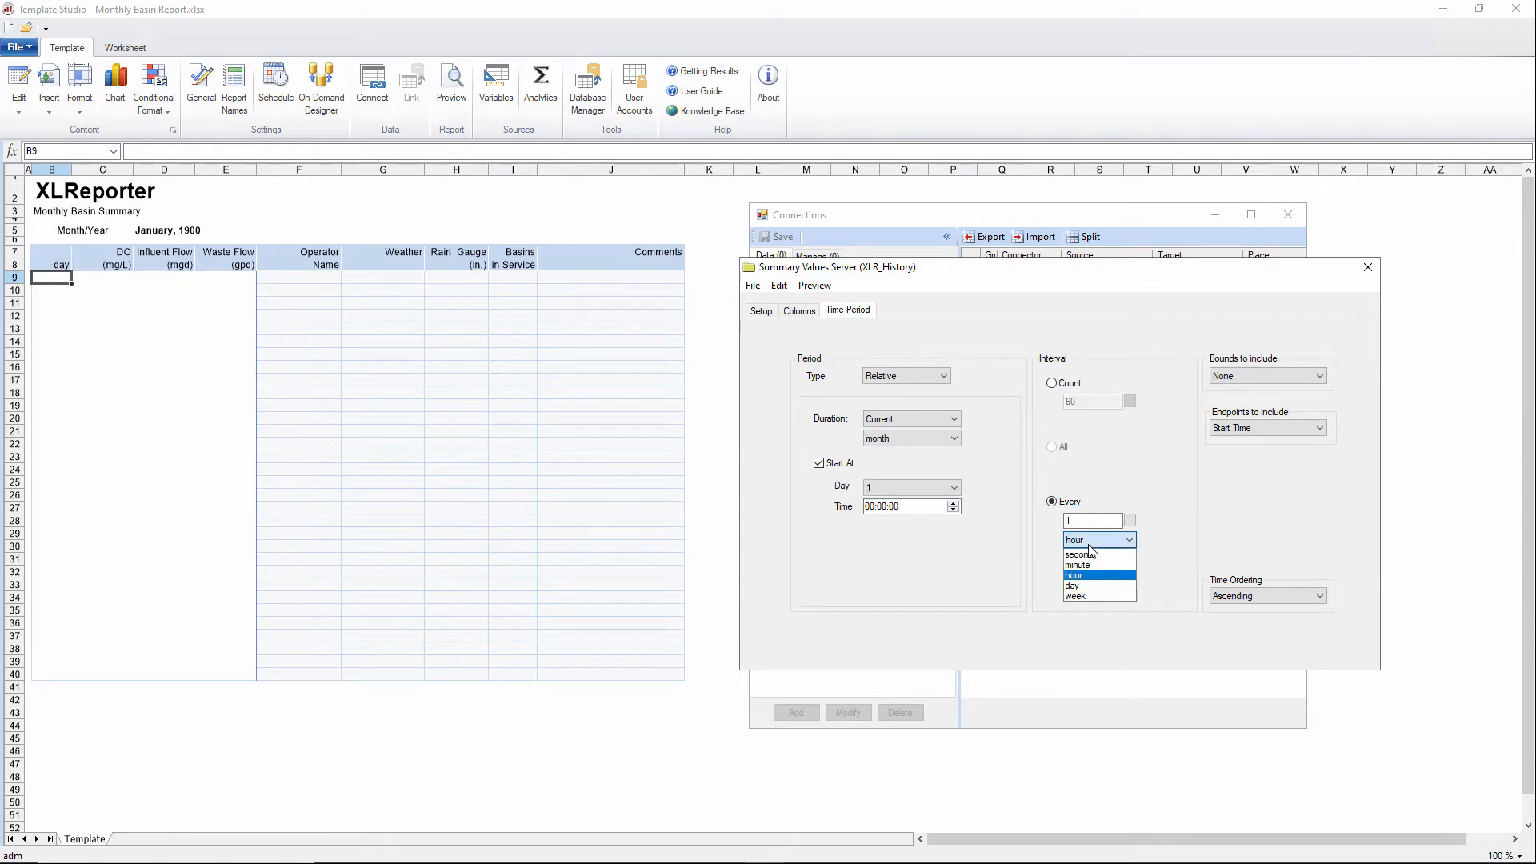
click(1078, 585)
Step: Save the history group as Monthly Basin Report Hist Data and add it as a connection targeting cell B9
click(755, 286)
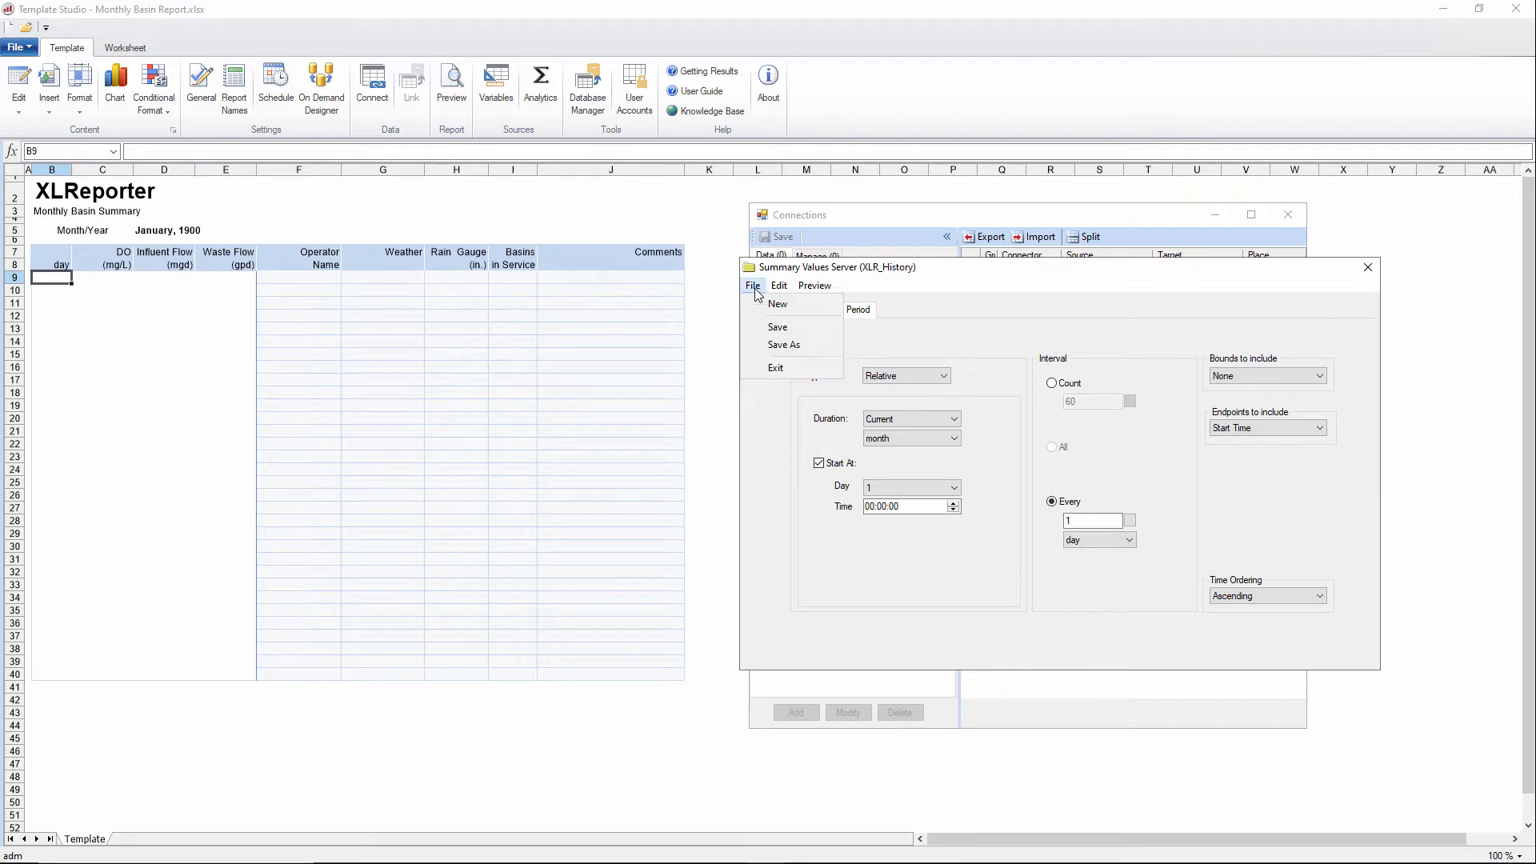
click(776, 333)
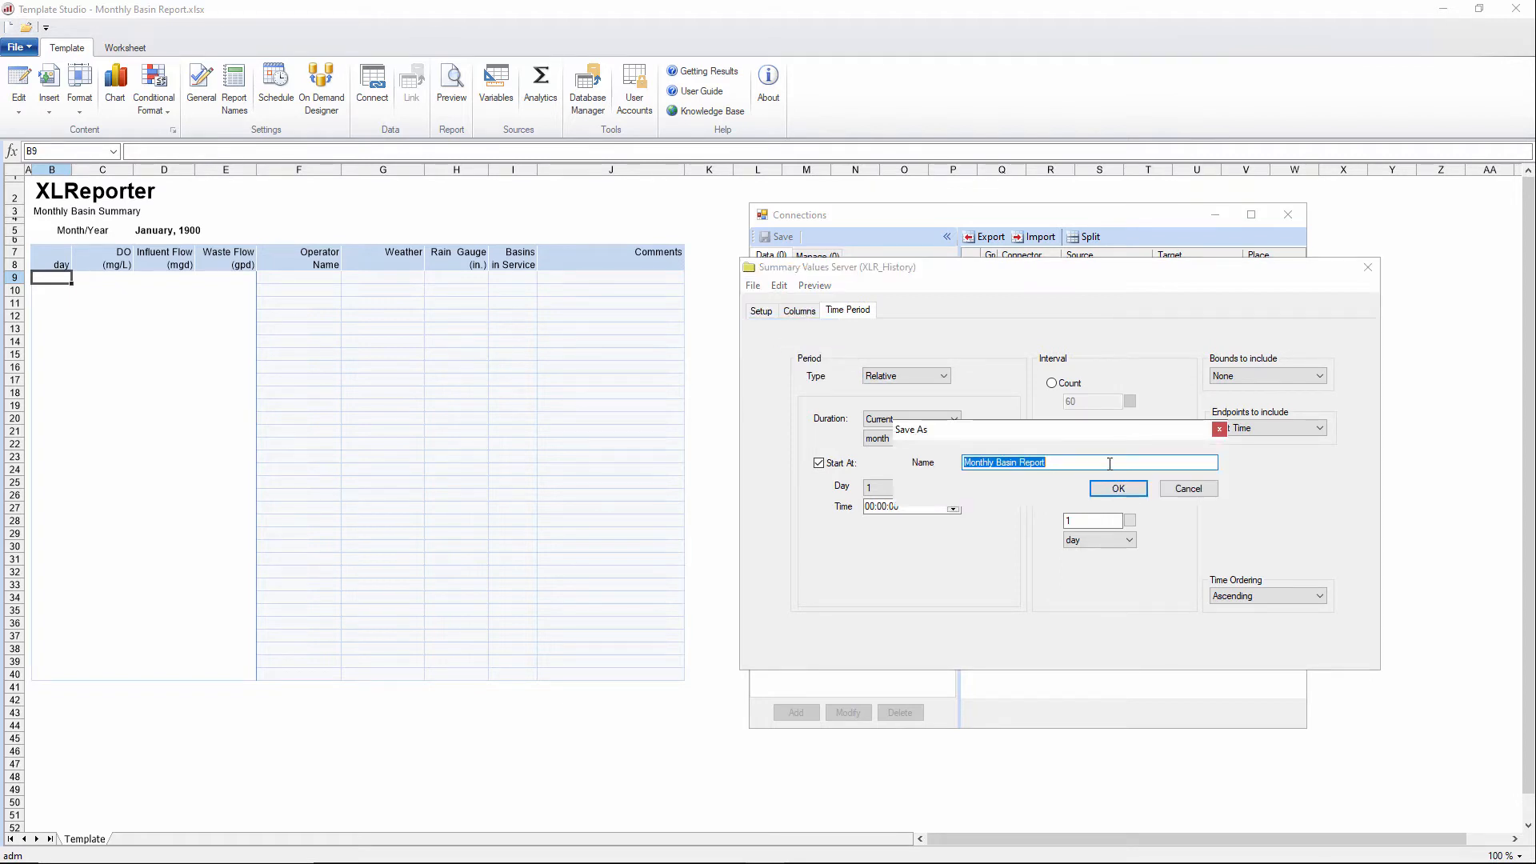
click(1110, 464)
text(Hist)
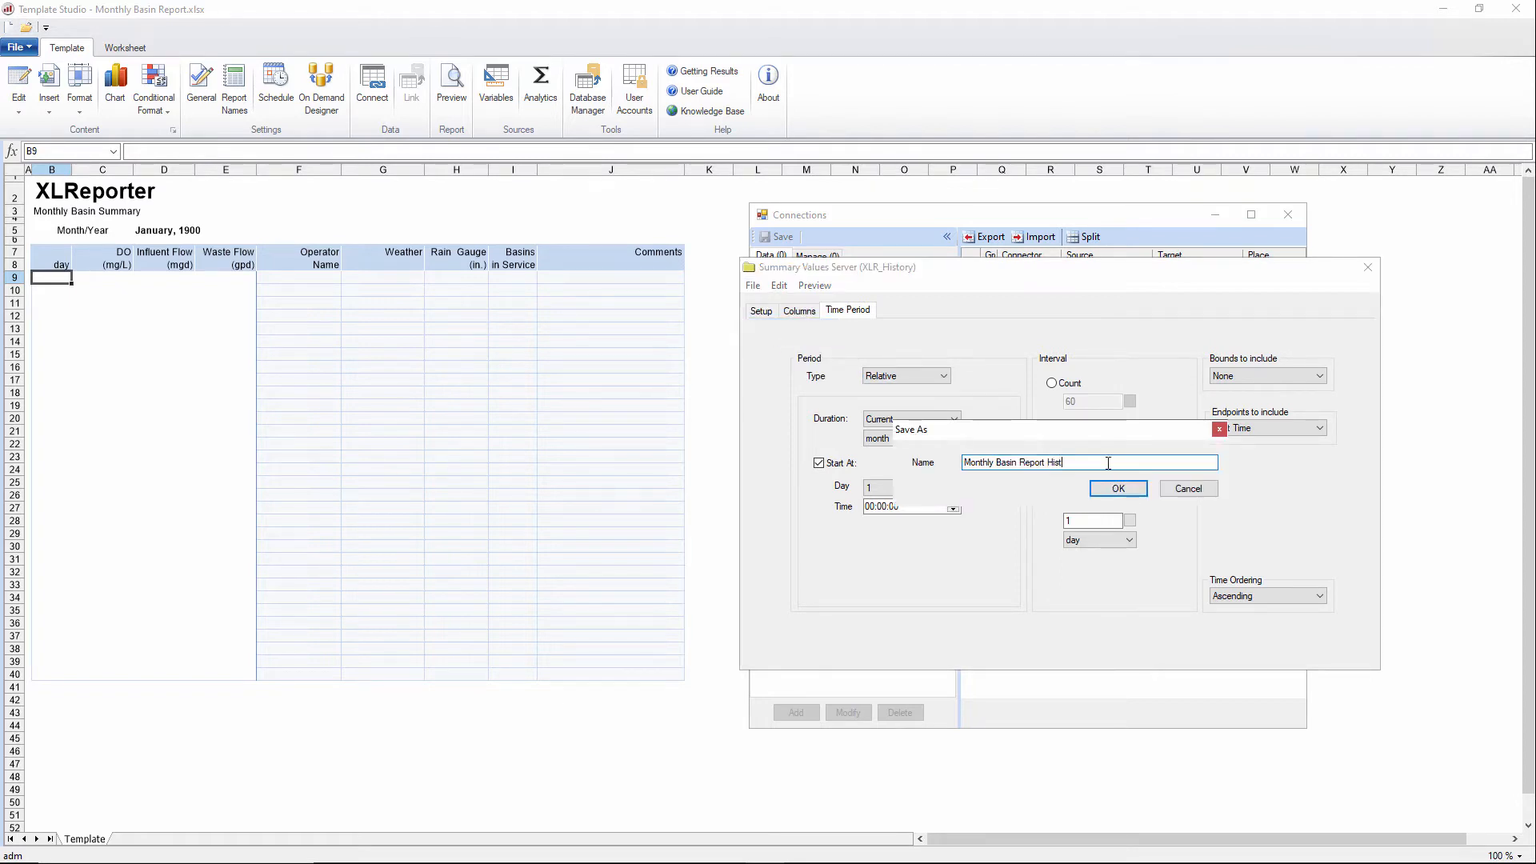
text( Data)
click(1118, 489)
click(1363, 267)
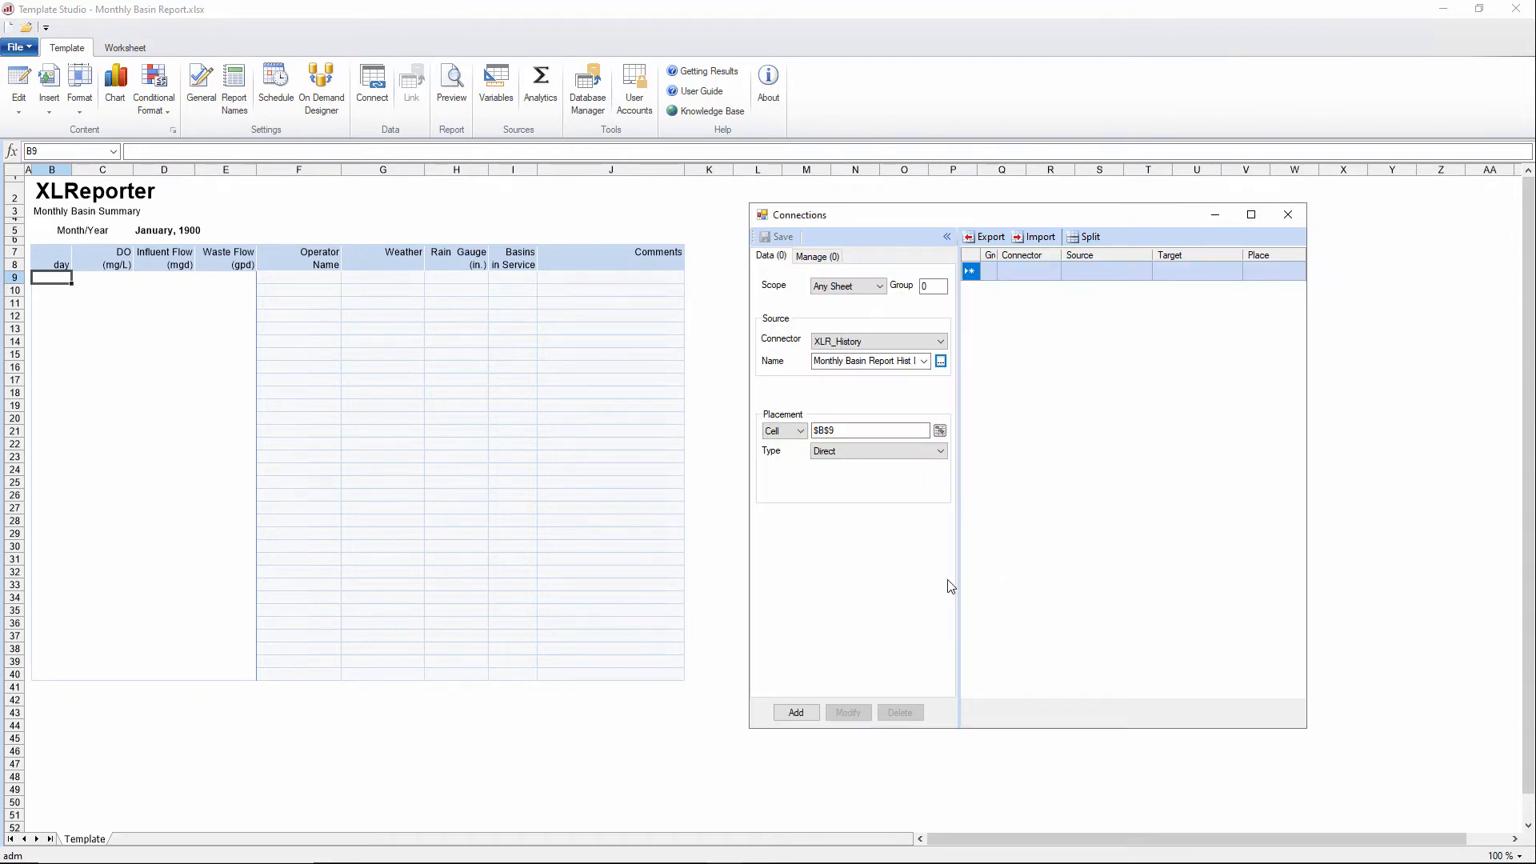
click(809, 713)
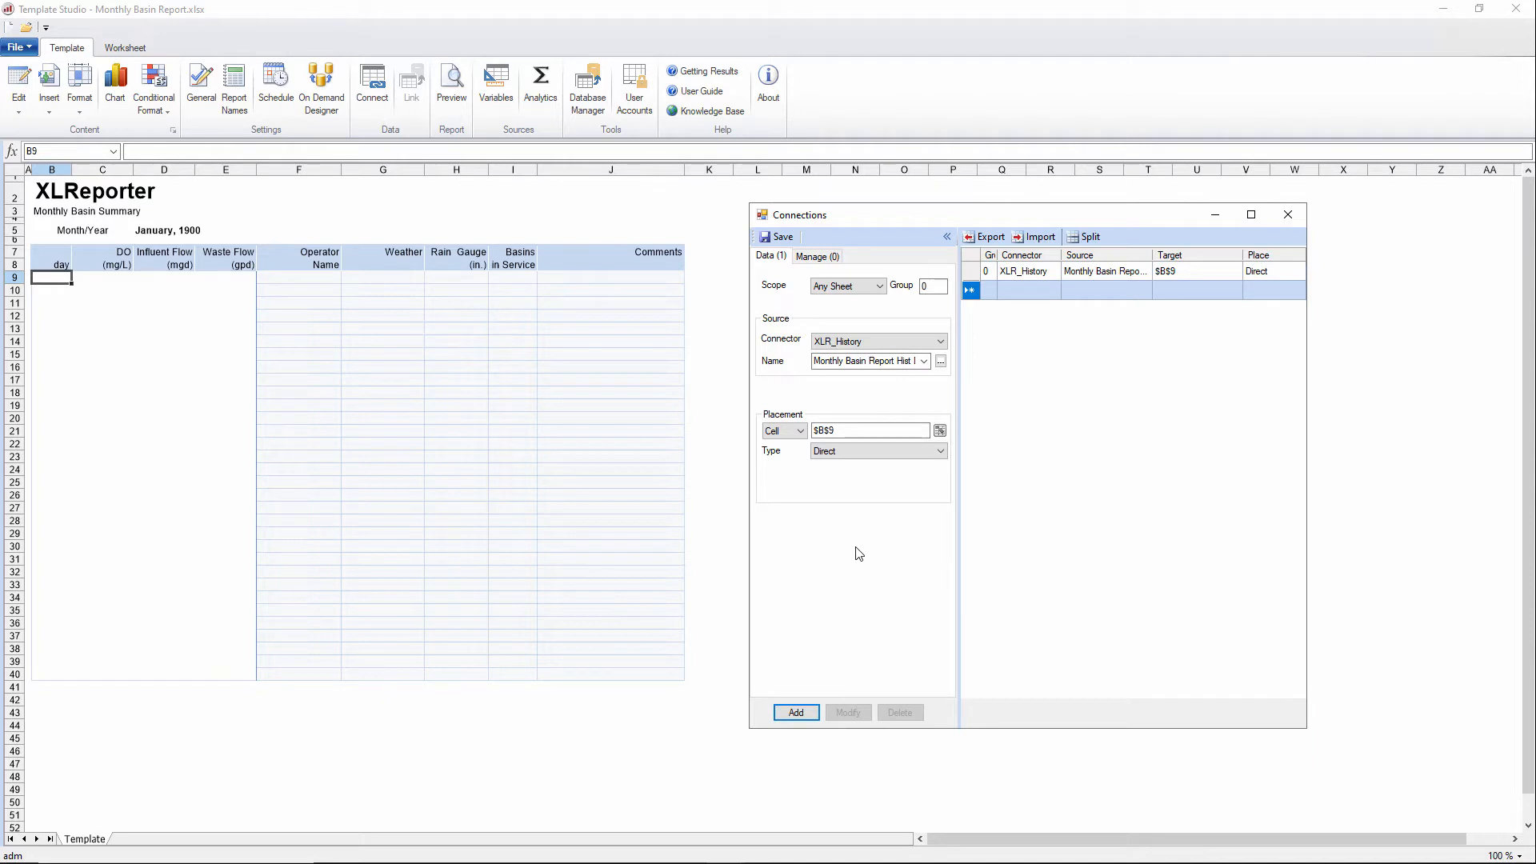
Step: Create a new group for the XLR_Form connector of type Summary Values from XLReporter, using raw values
click(895, 344)
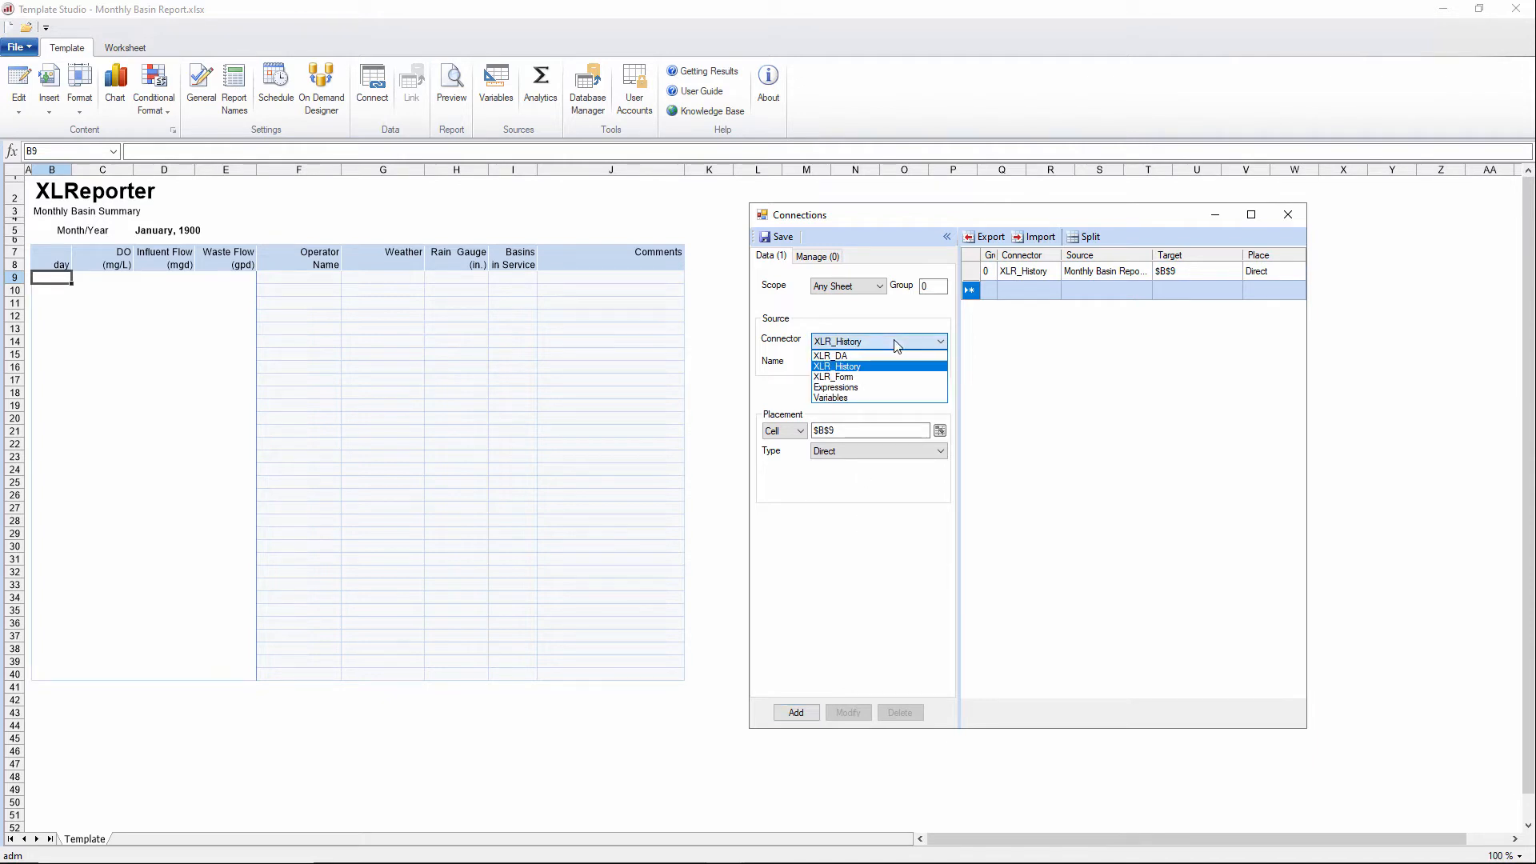
click(884, 385)
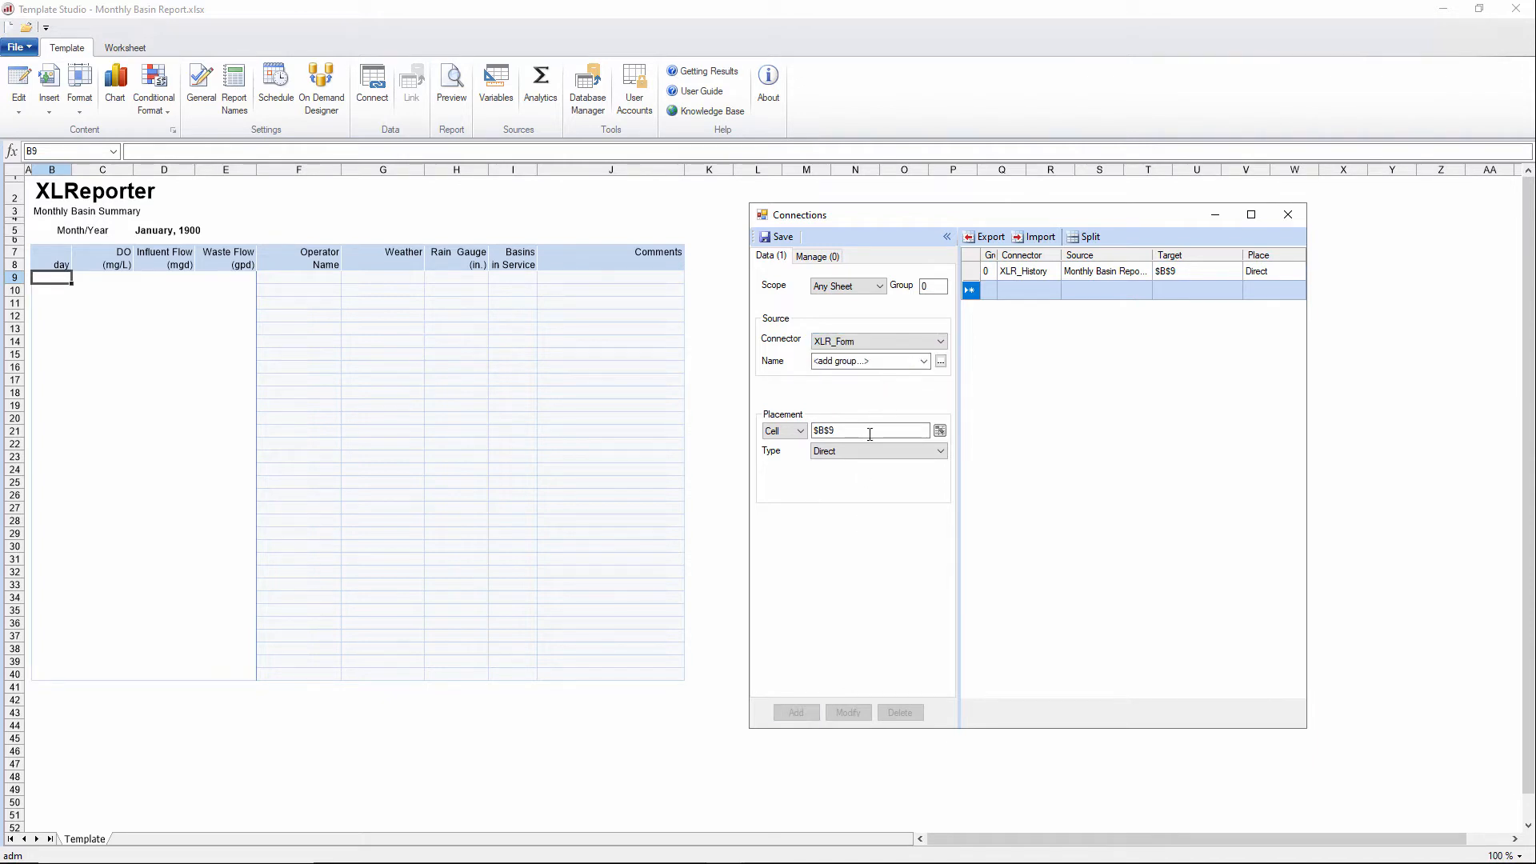
click(941, 361)
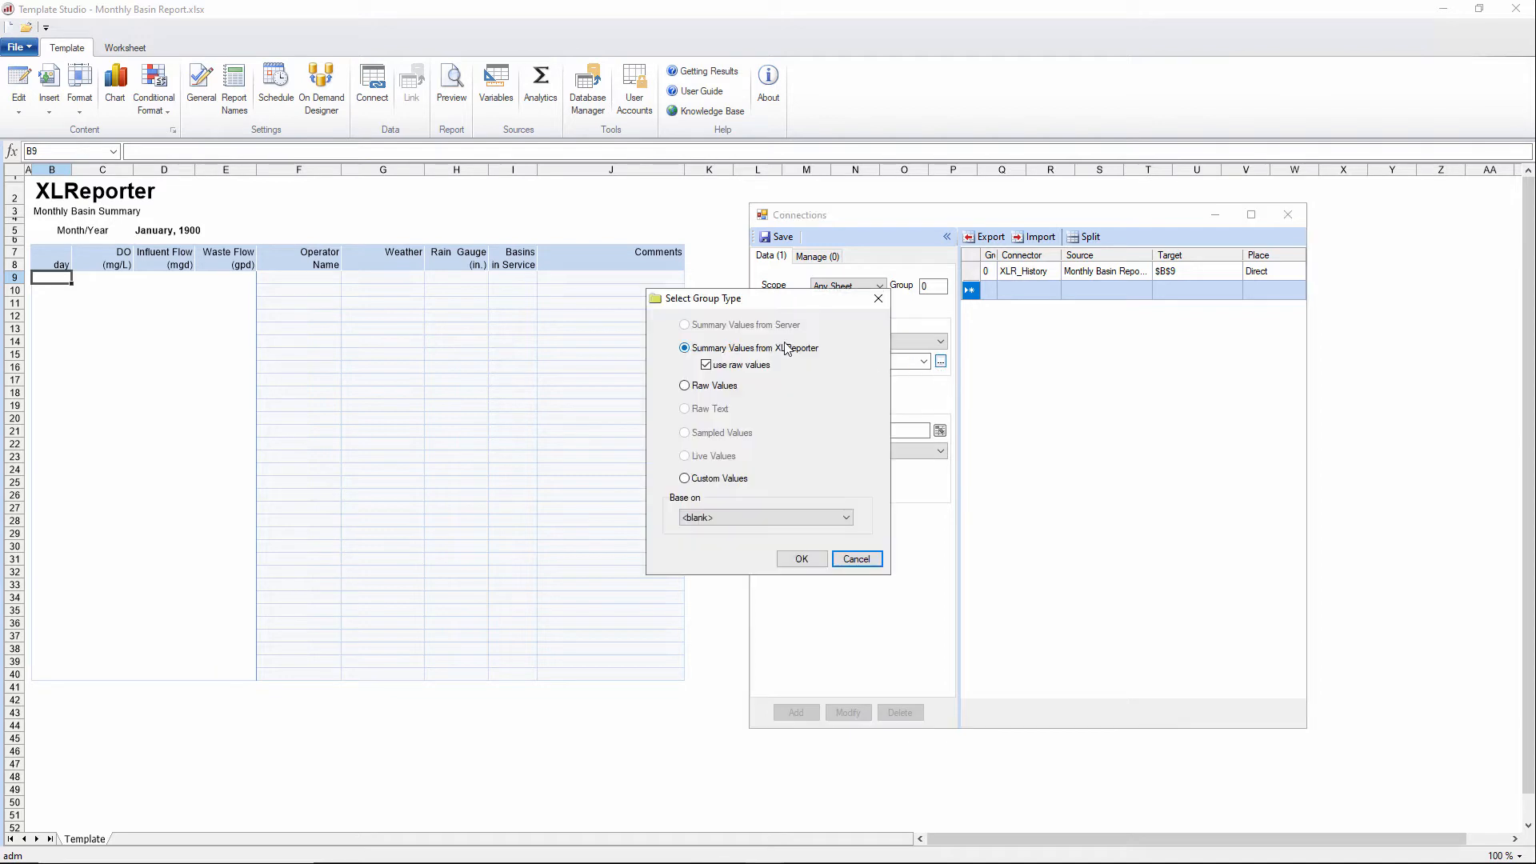
drag(749, 307, 1094, 317)
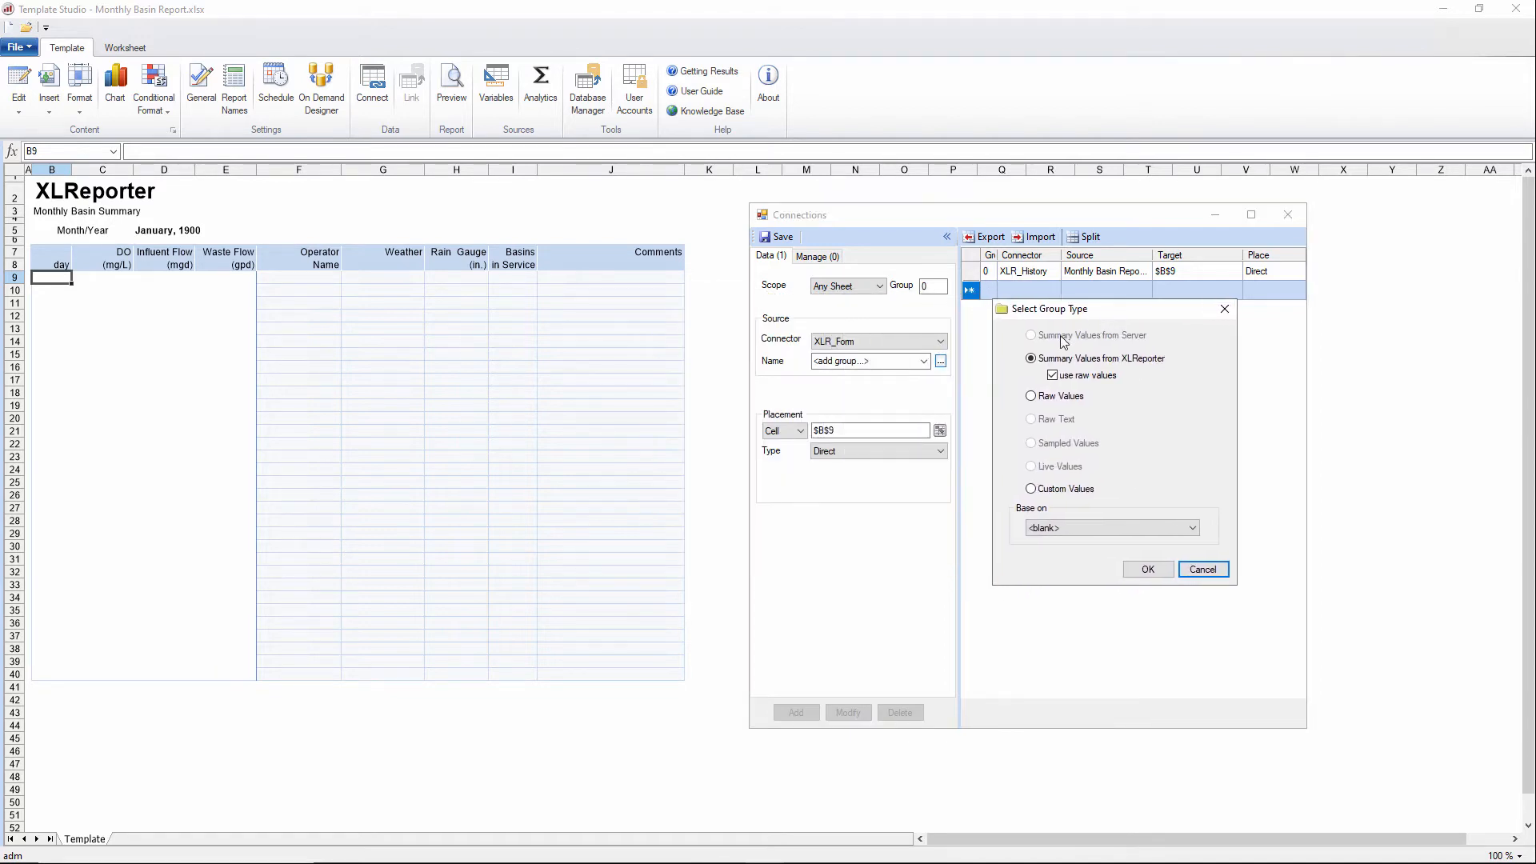
click(1147, 569)
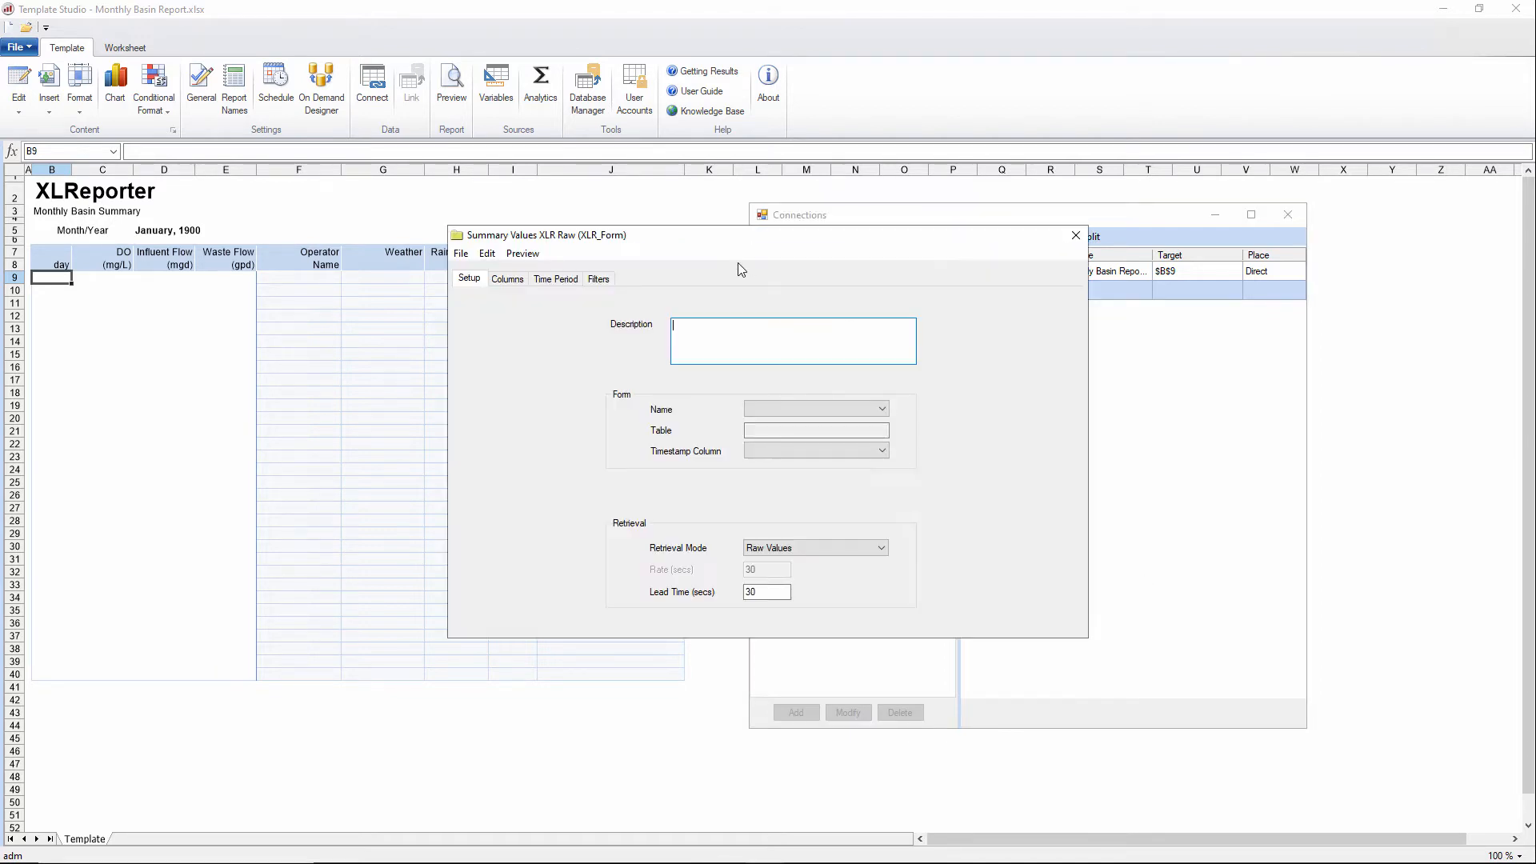
drag(688, 235, 976, 318)
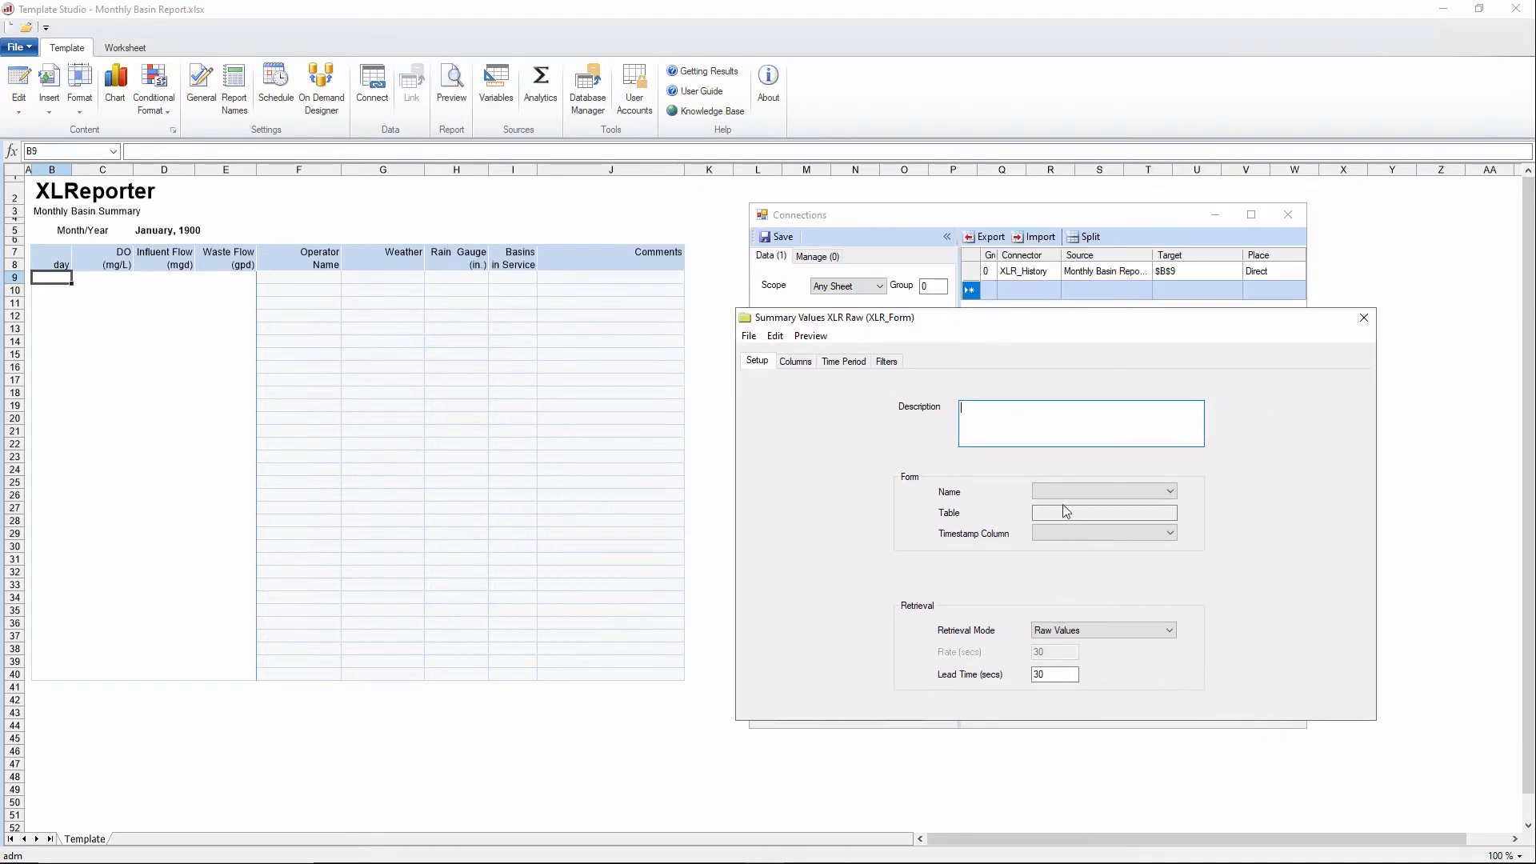
Step: Choose Basin Data as the group's form and set the output option to None instead of a timestamp column
click(1068, 491)
click(1064, 505)
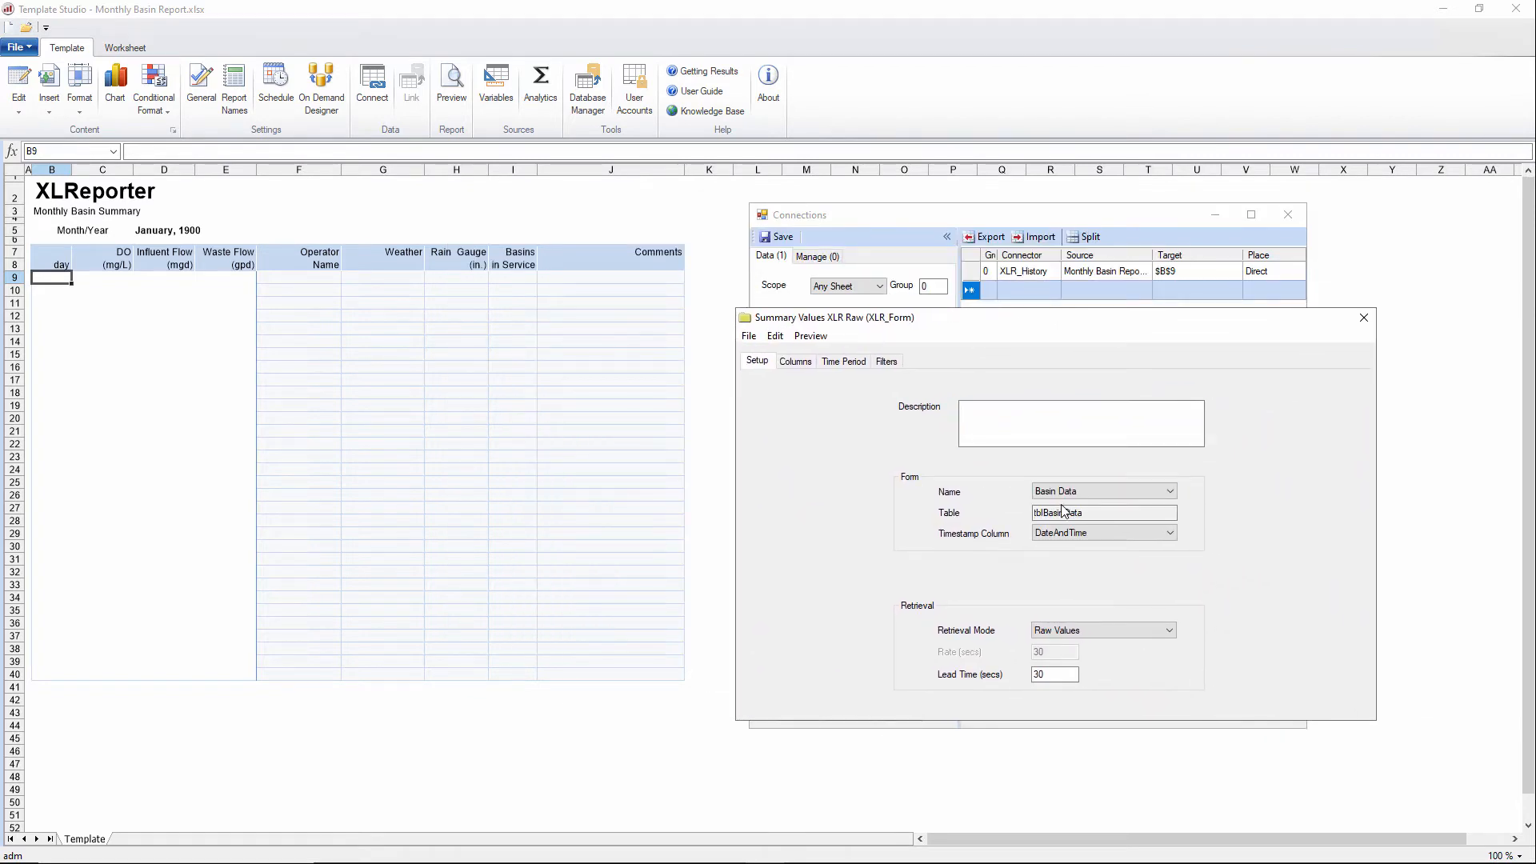
click(797, 362)
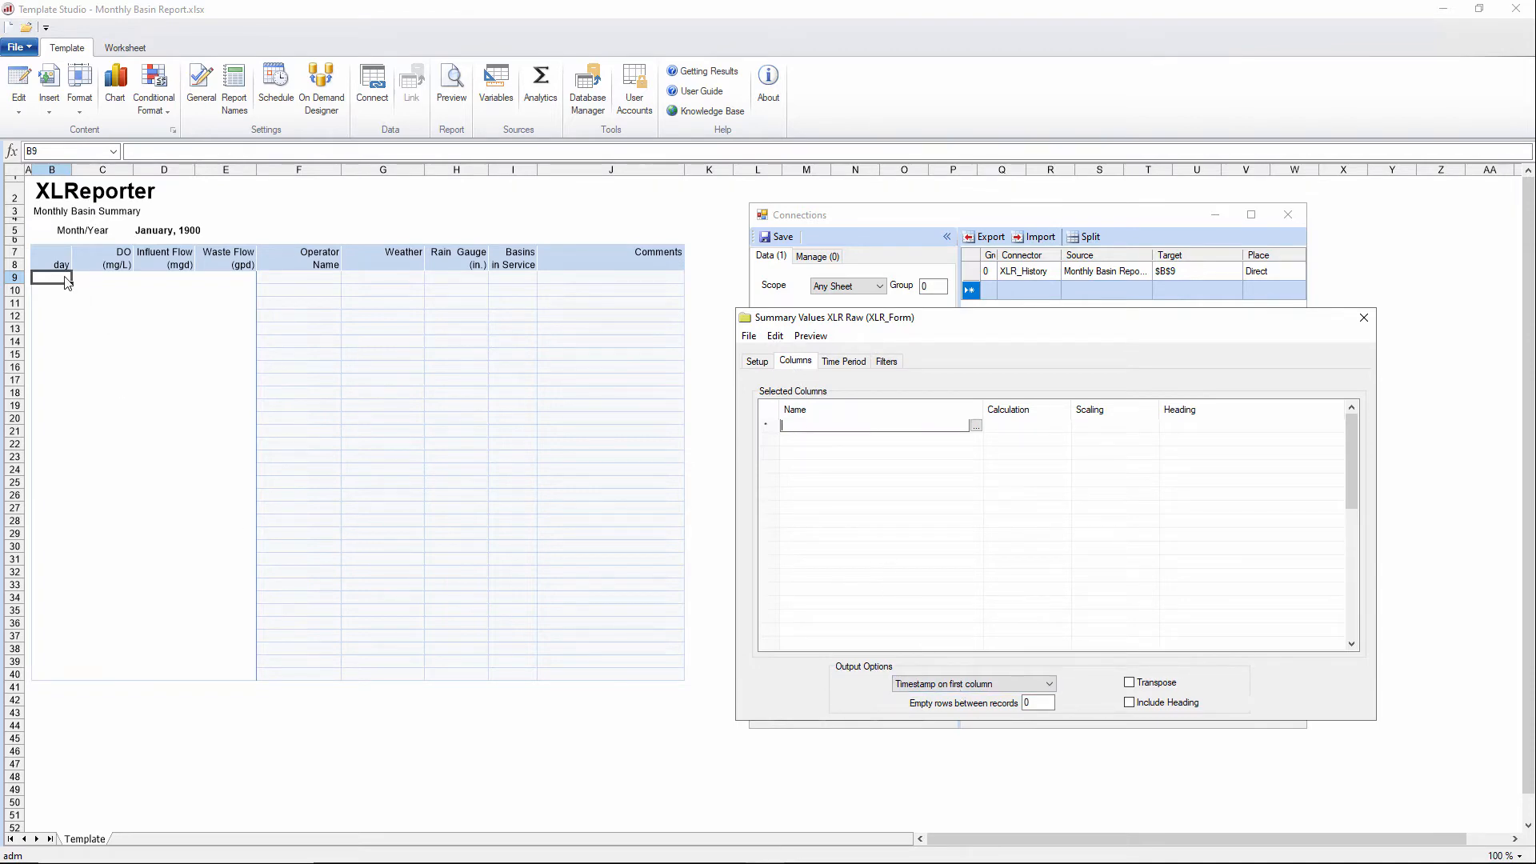
click(947, 683)
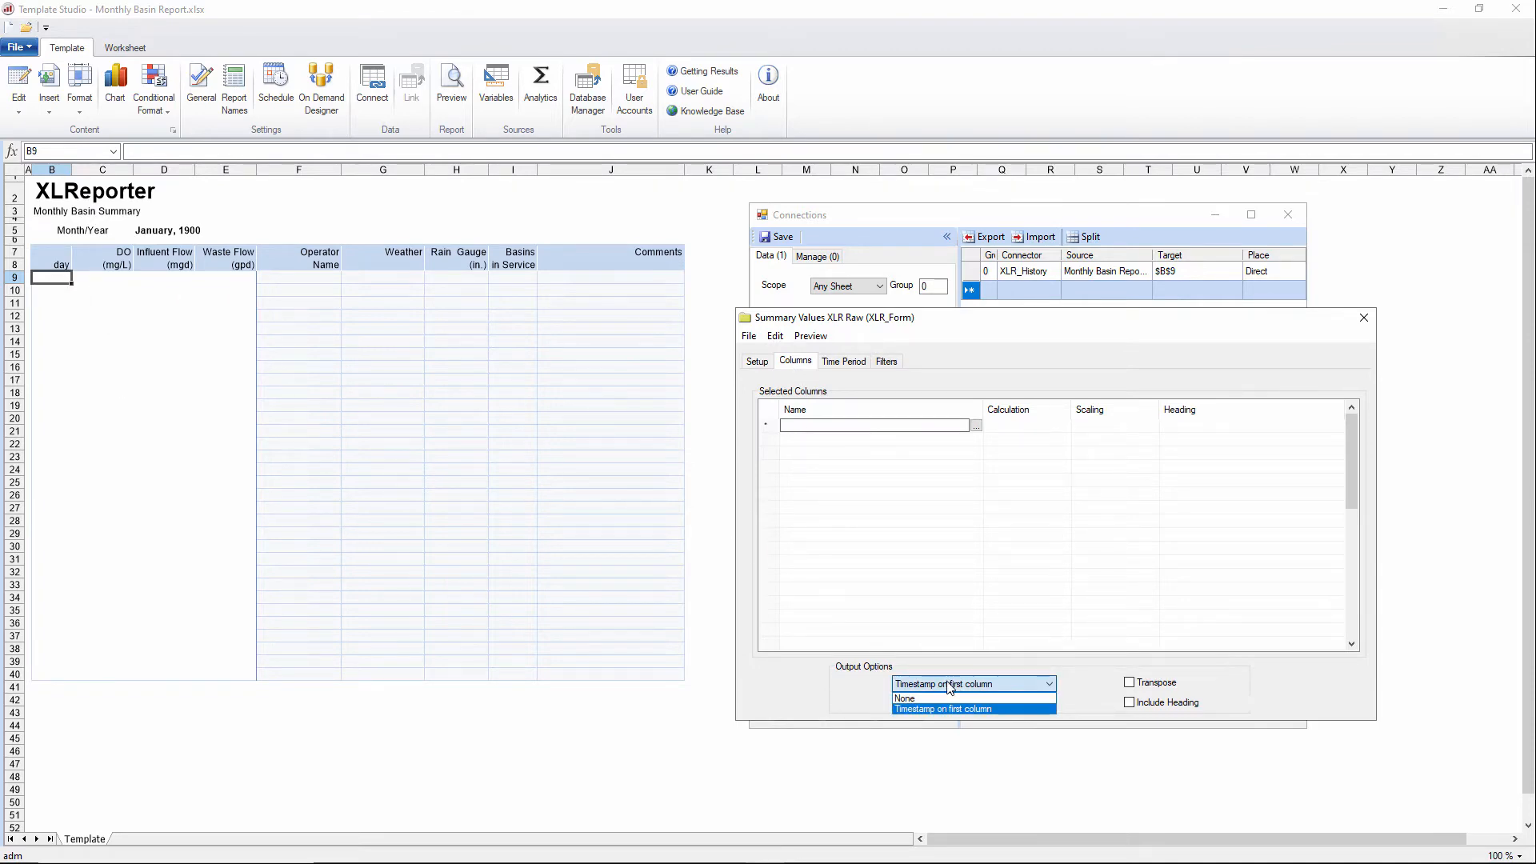
click(941, 699)
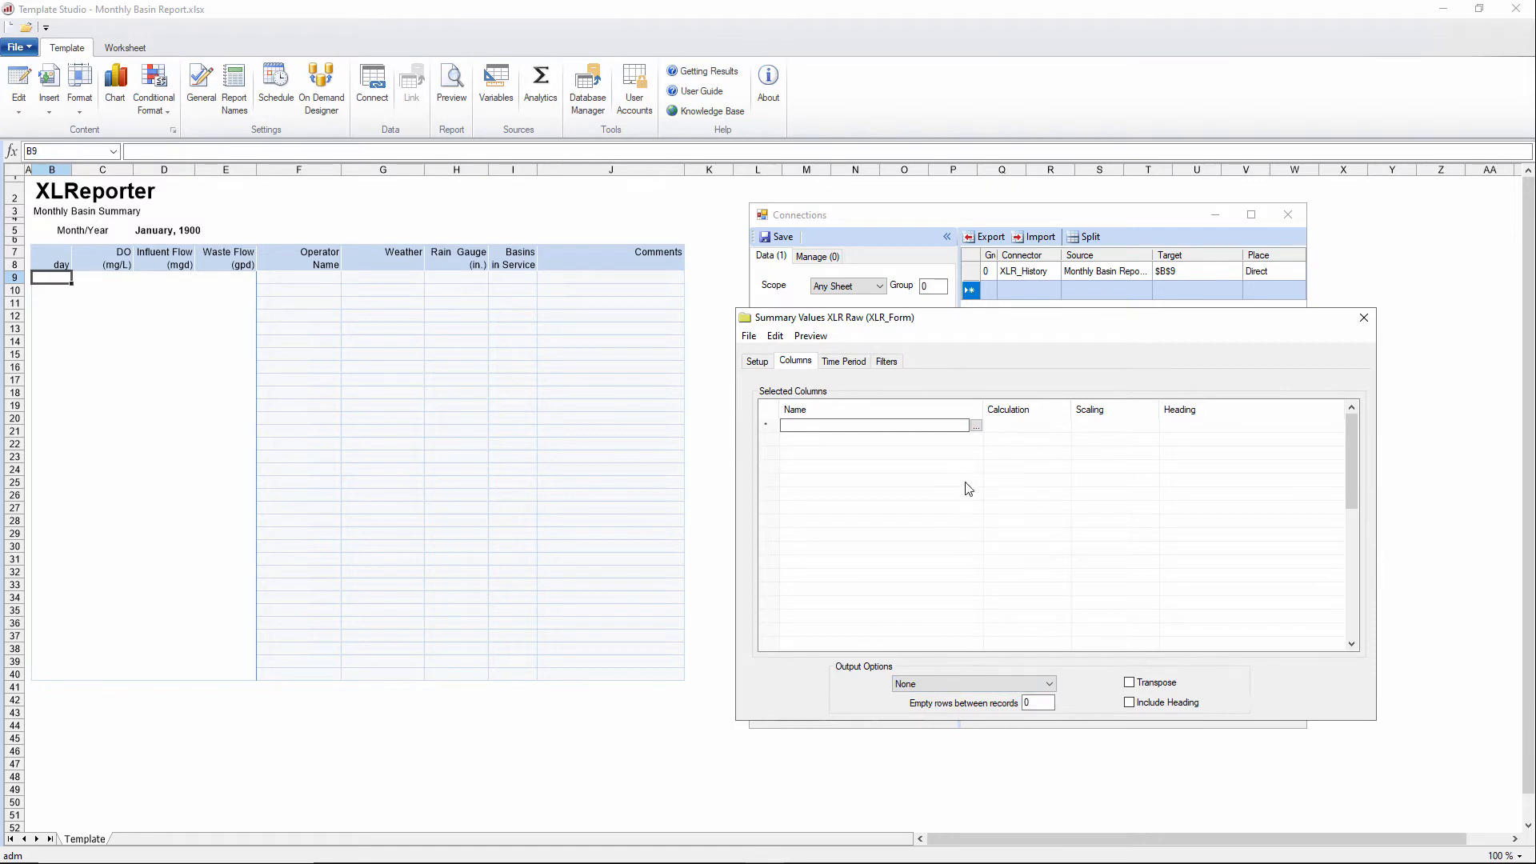
Step: Add the Basin Data items Operator, Weather, Rain, NumBasins and Comment as group columns with the first sample calculation
click(976, 425)
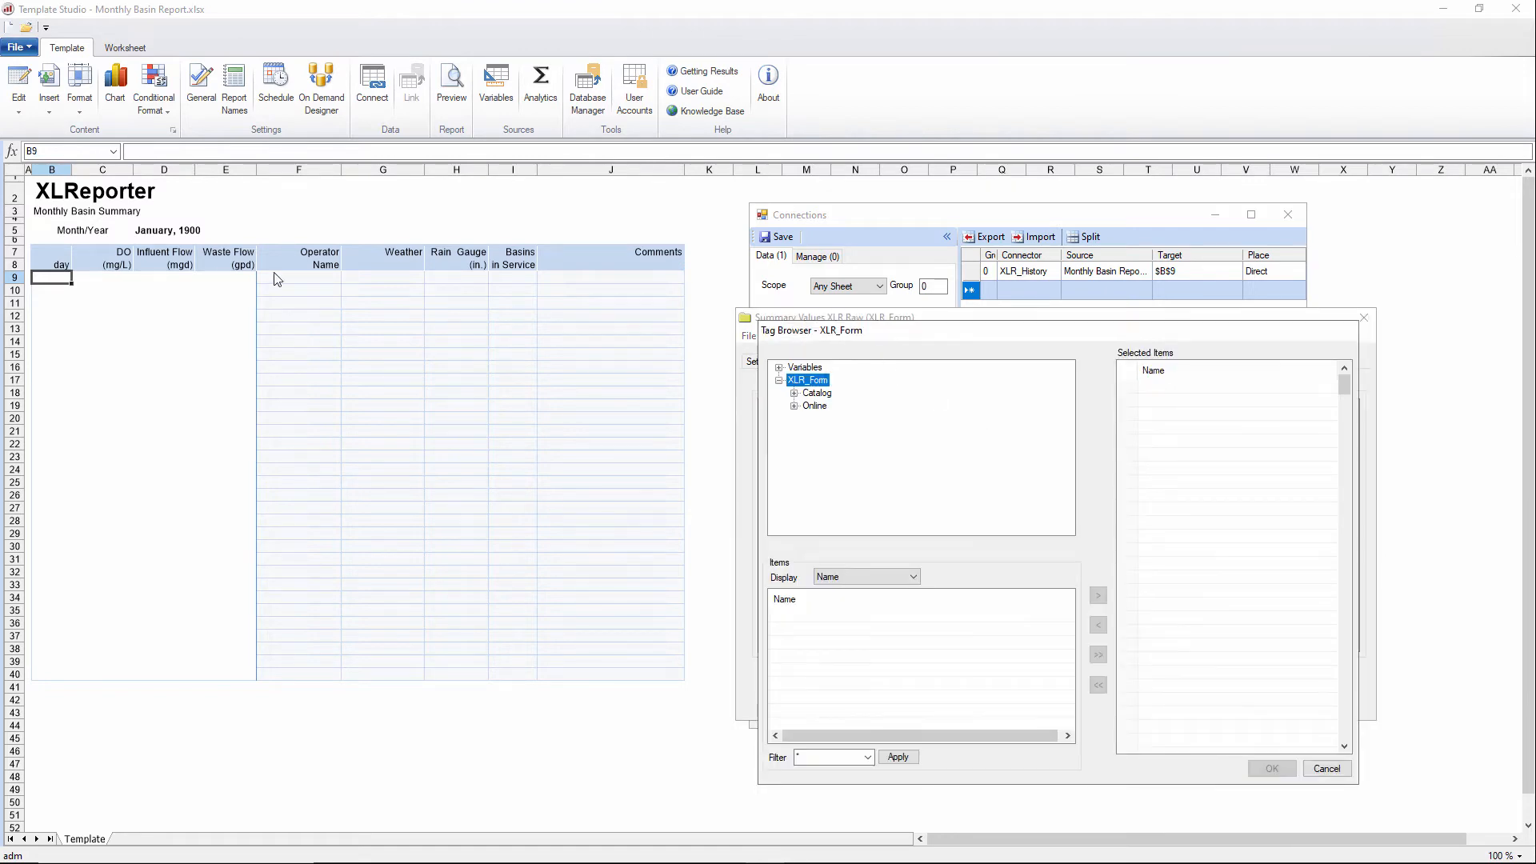
double_click(815, 406)
click(824, 419)
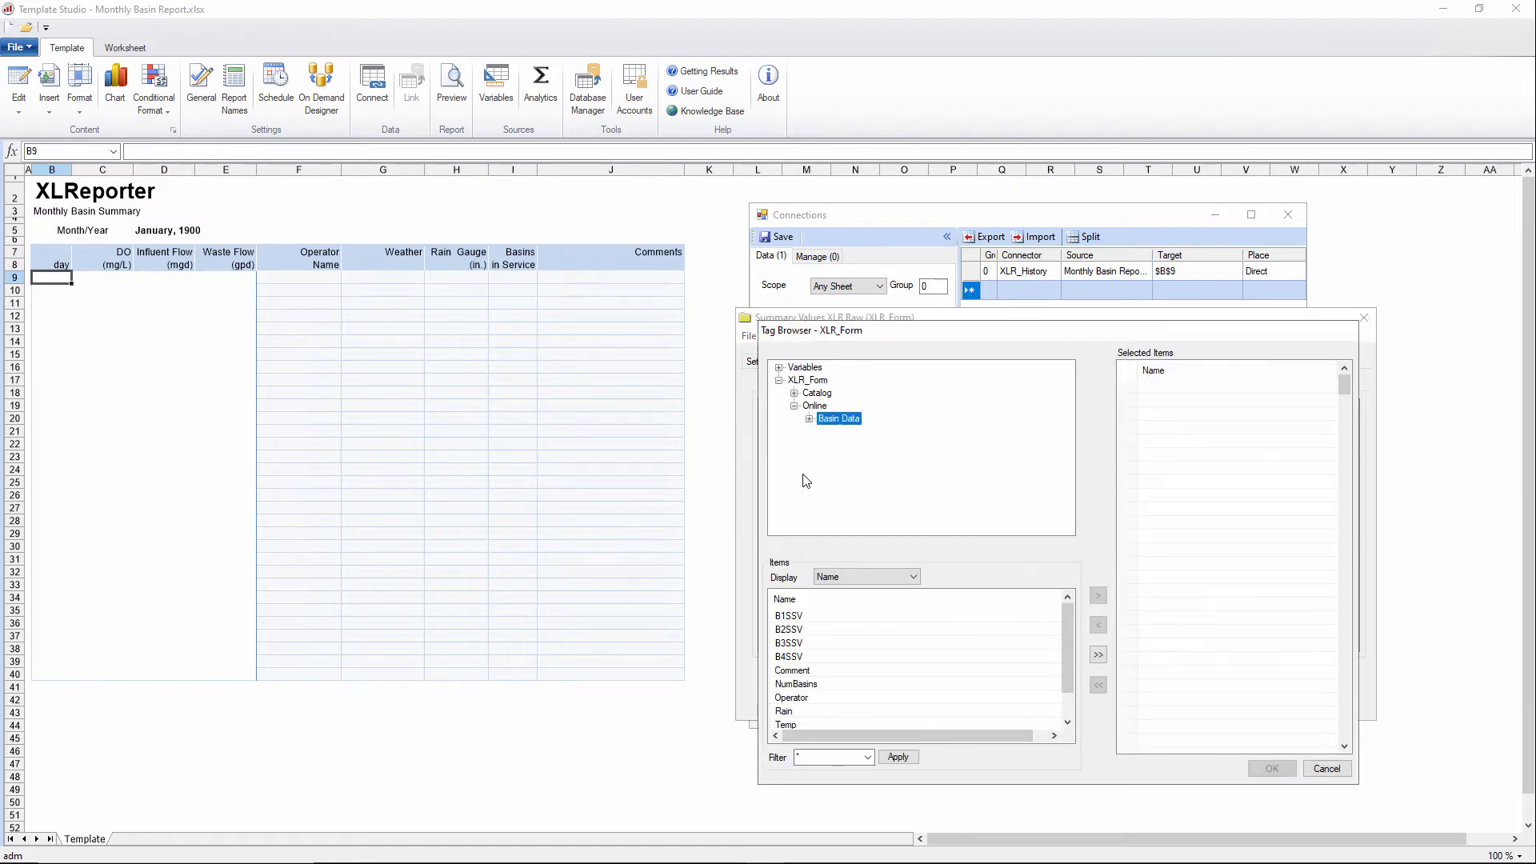
double_click(817, 701)
scroll(817, 700, down, 2)
double_click(809, 711)
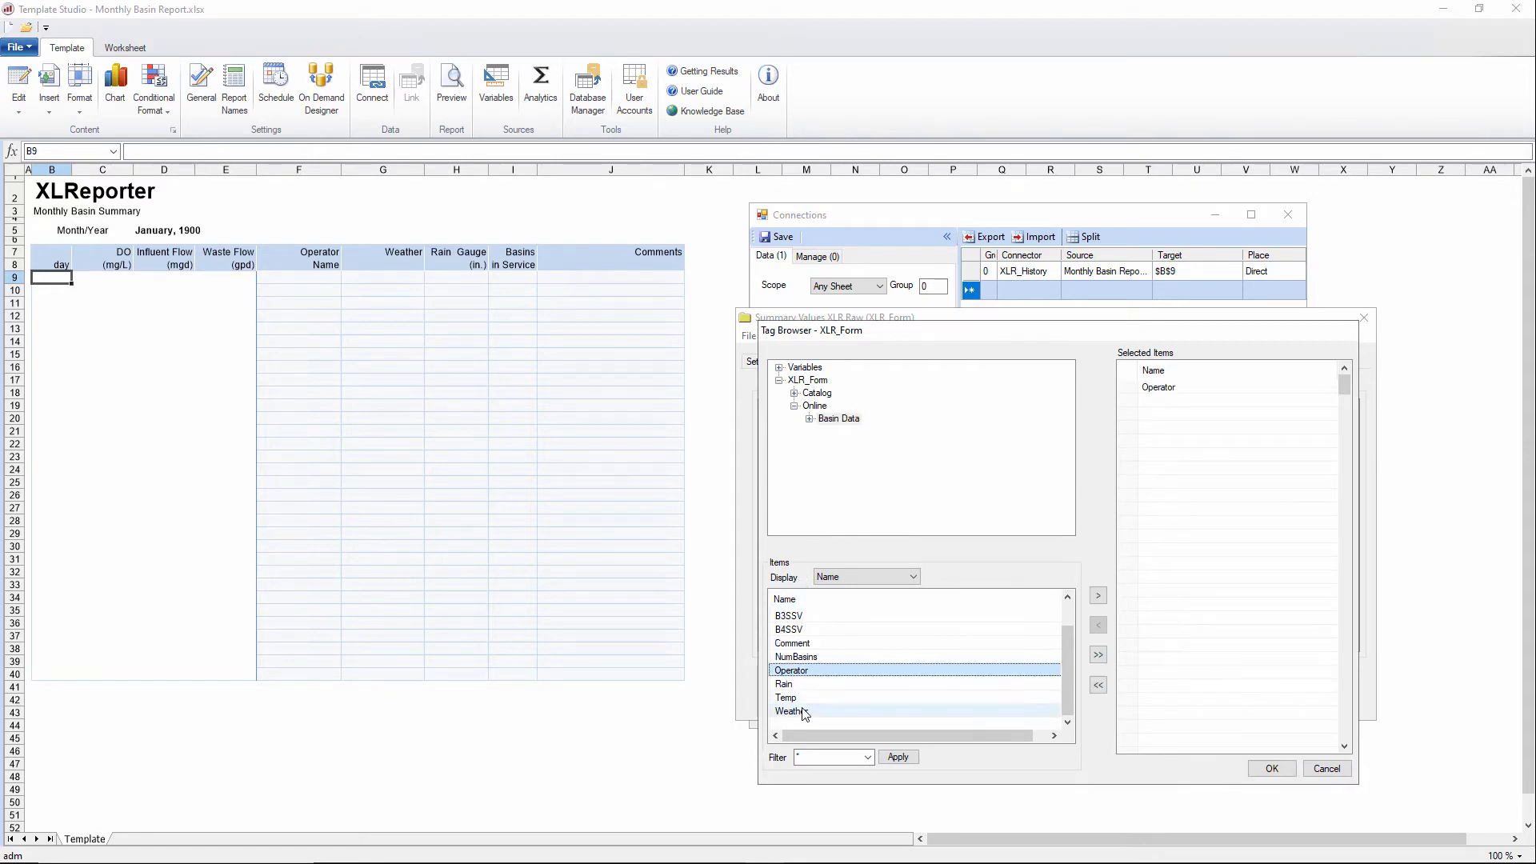
double_click(809, 684)
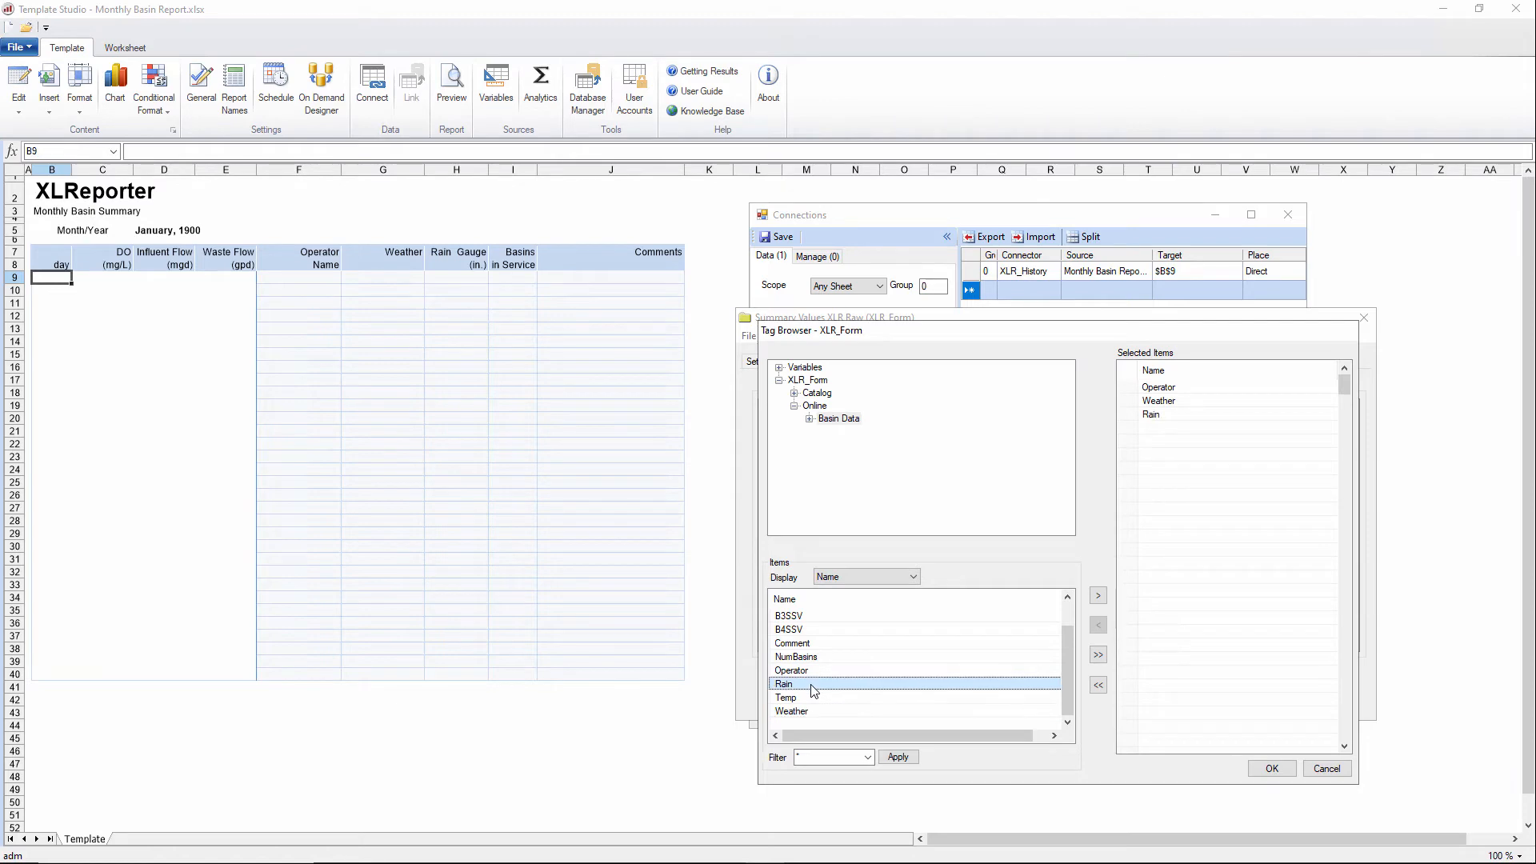
scroll(824, 680, up, 2)
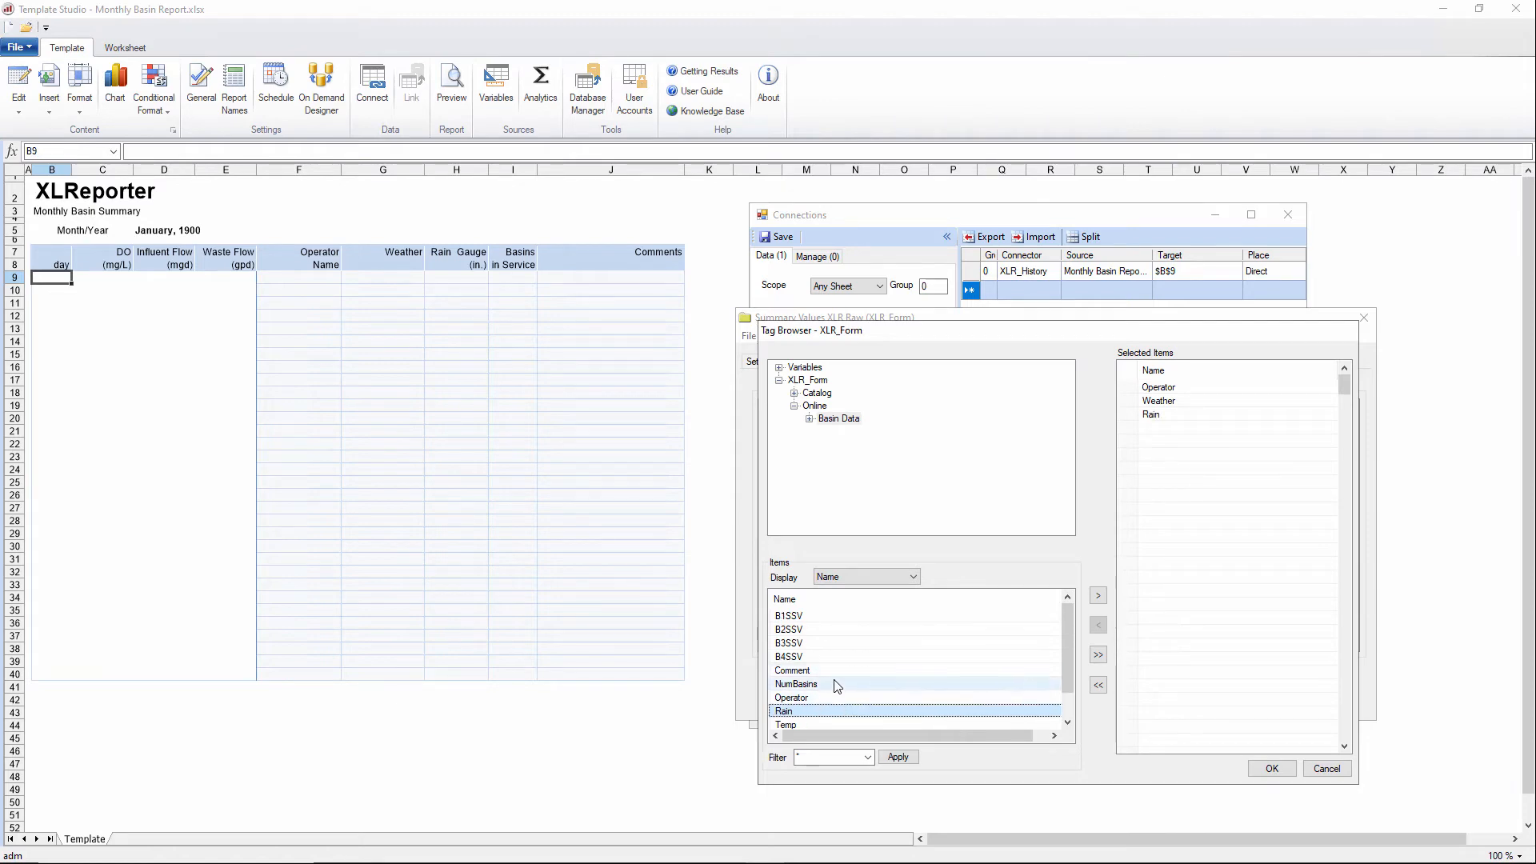
double_click(824, 687)
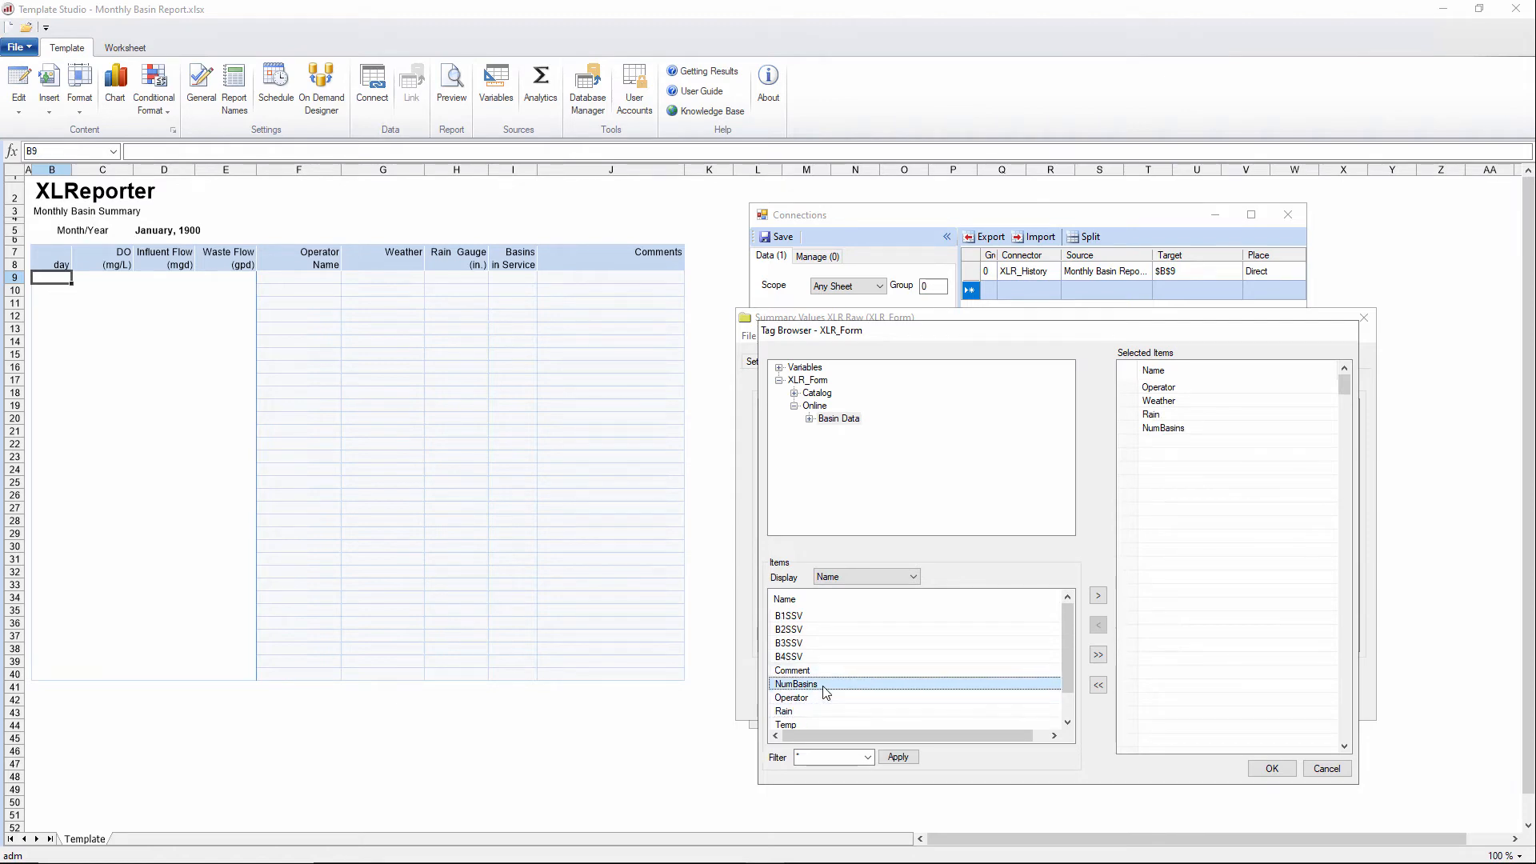
double_click(827, 672)
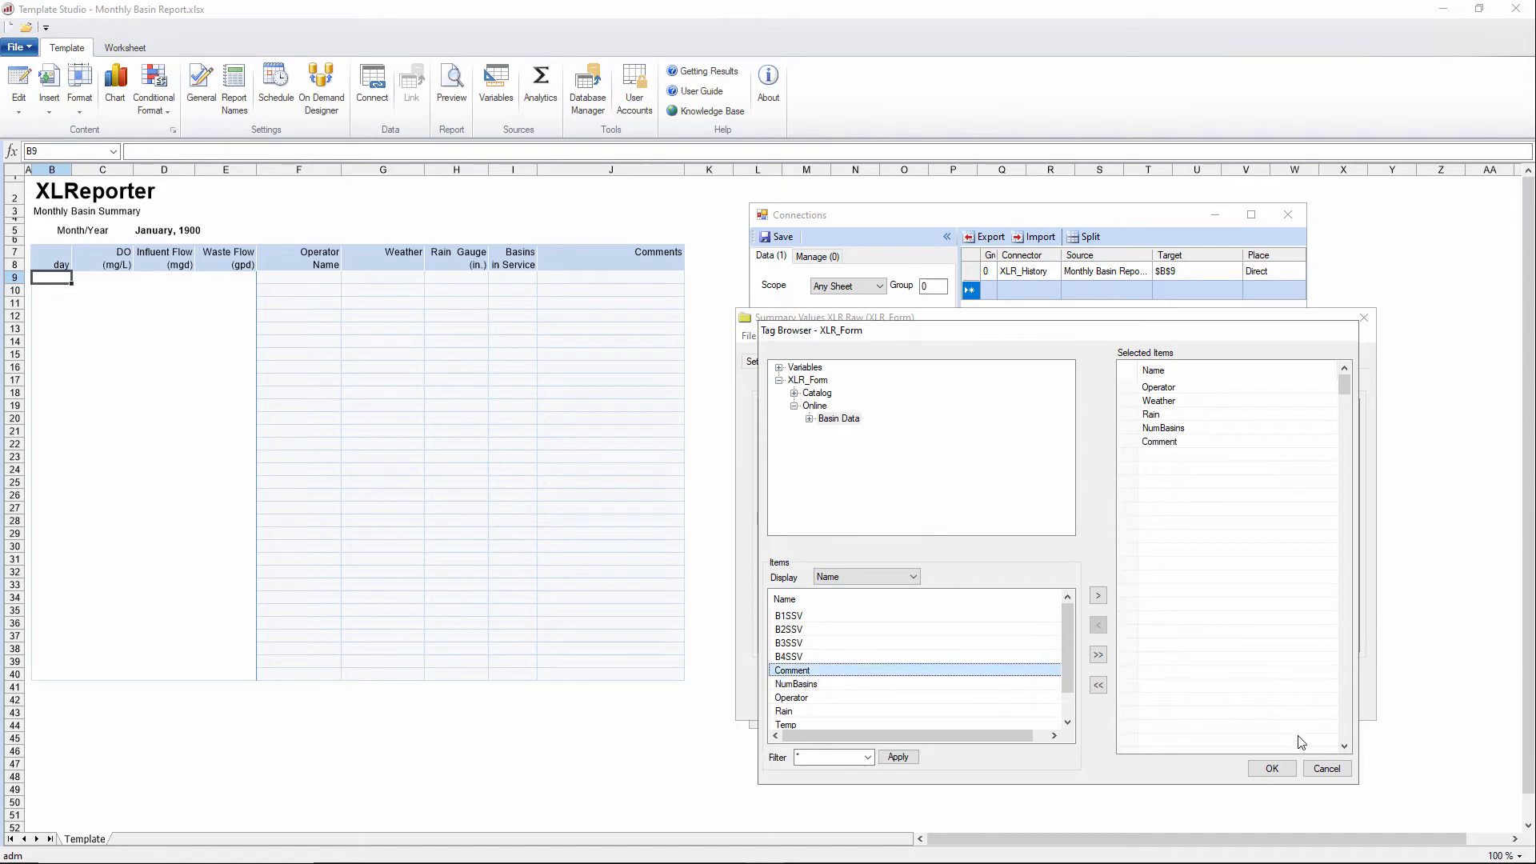
click(1272, 768)
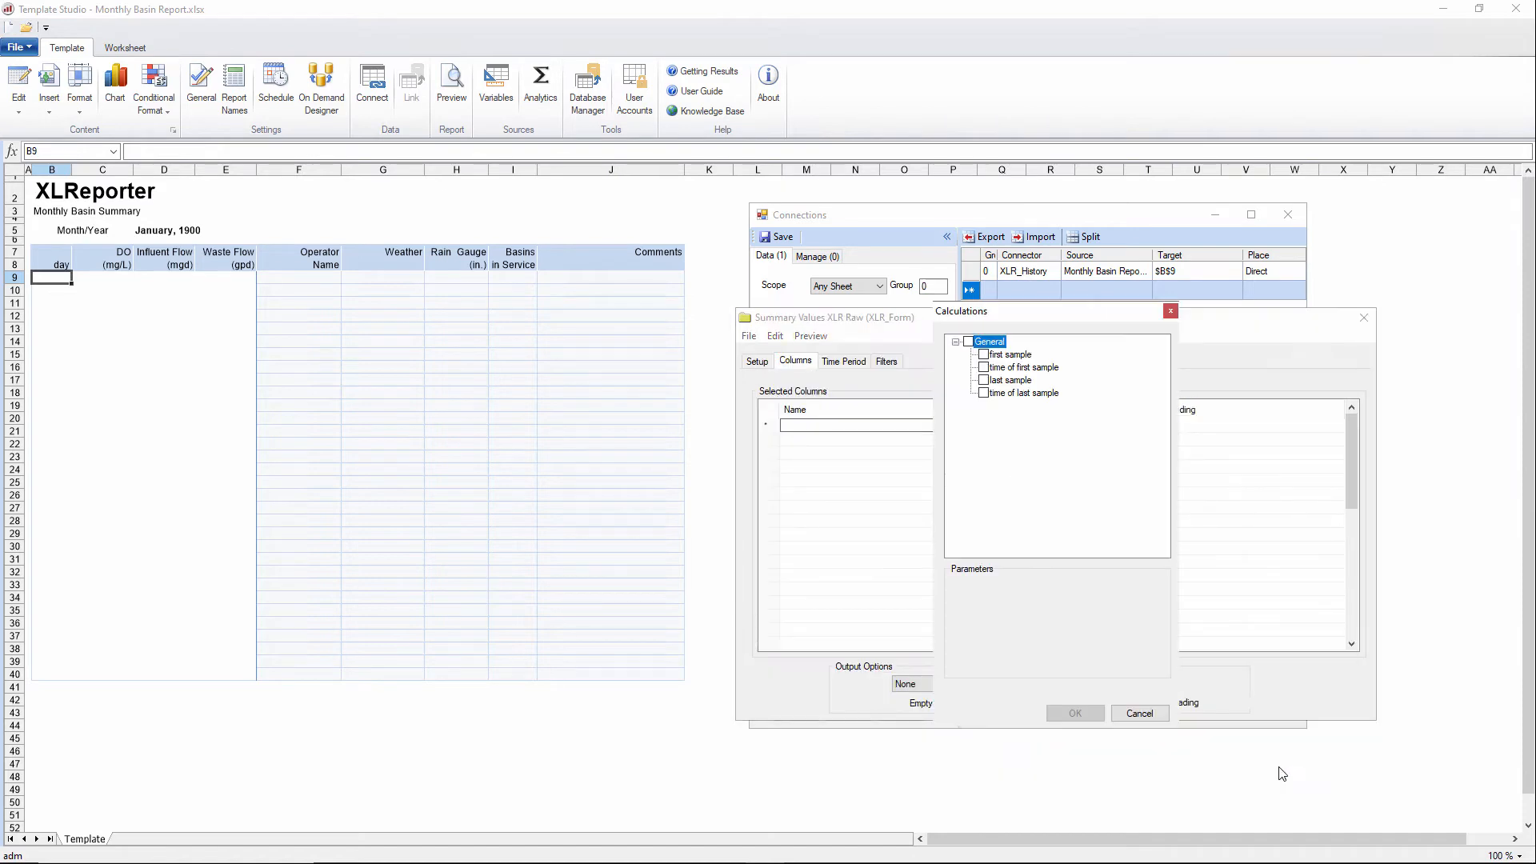
click(1007, 355)
click(1075, 713)
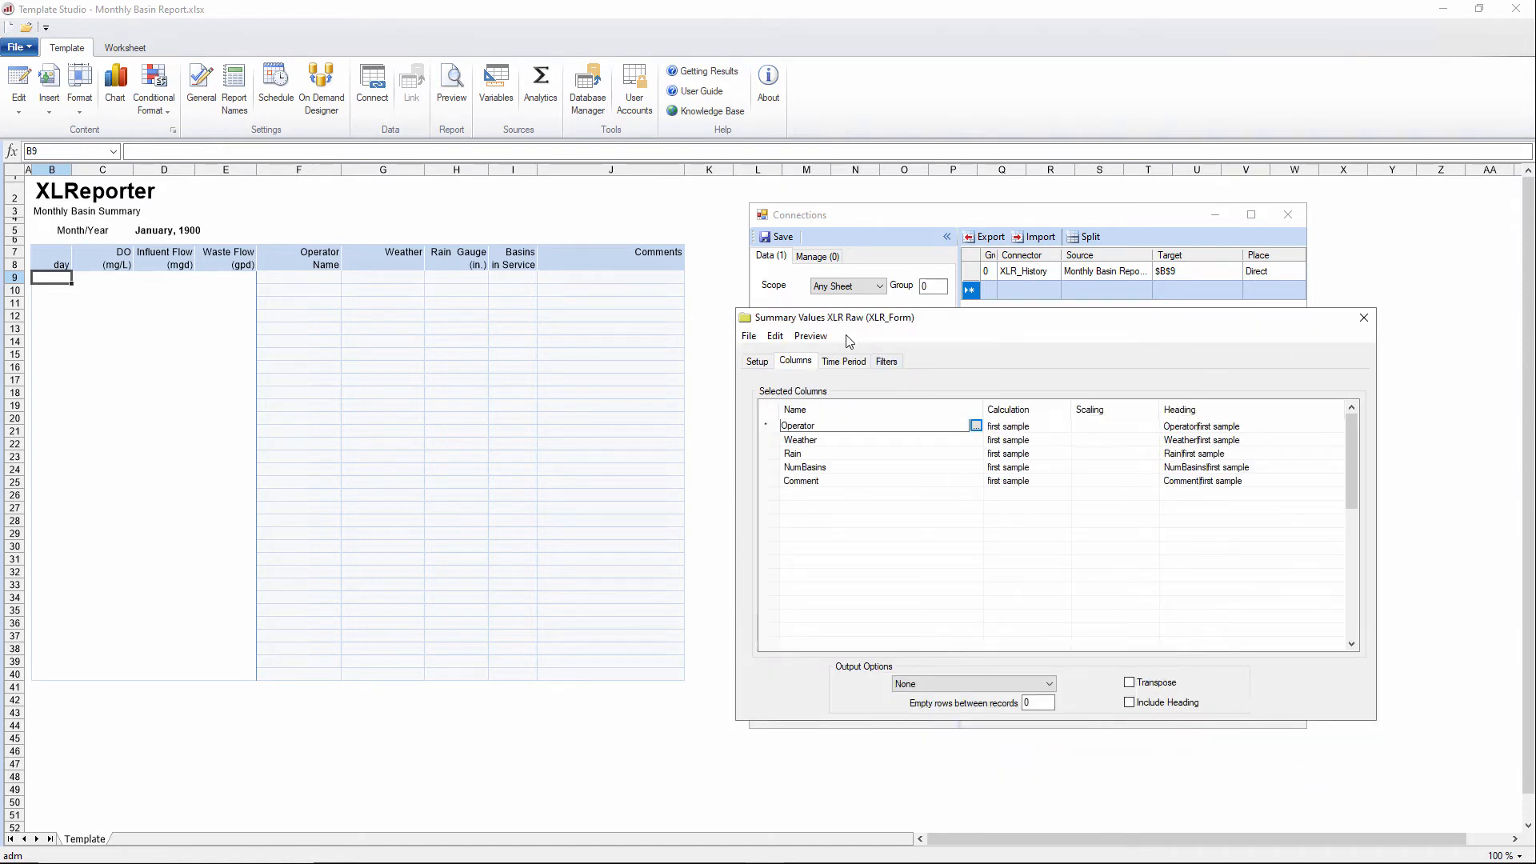
Step: Set the form group's time period to the current month with an interval of every 1 day
click(844, 361)
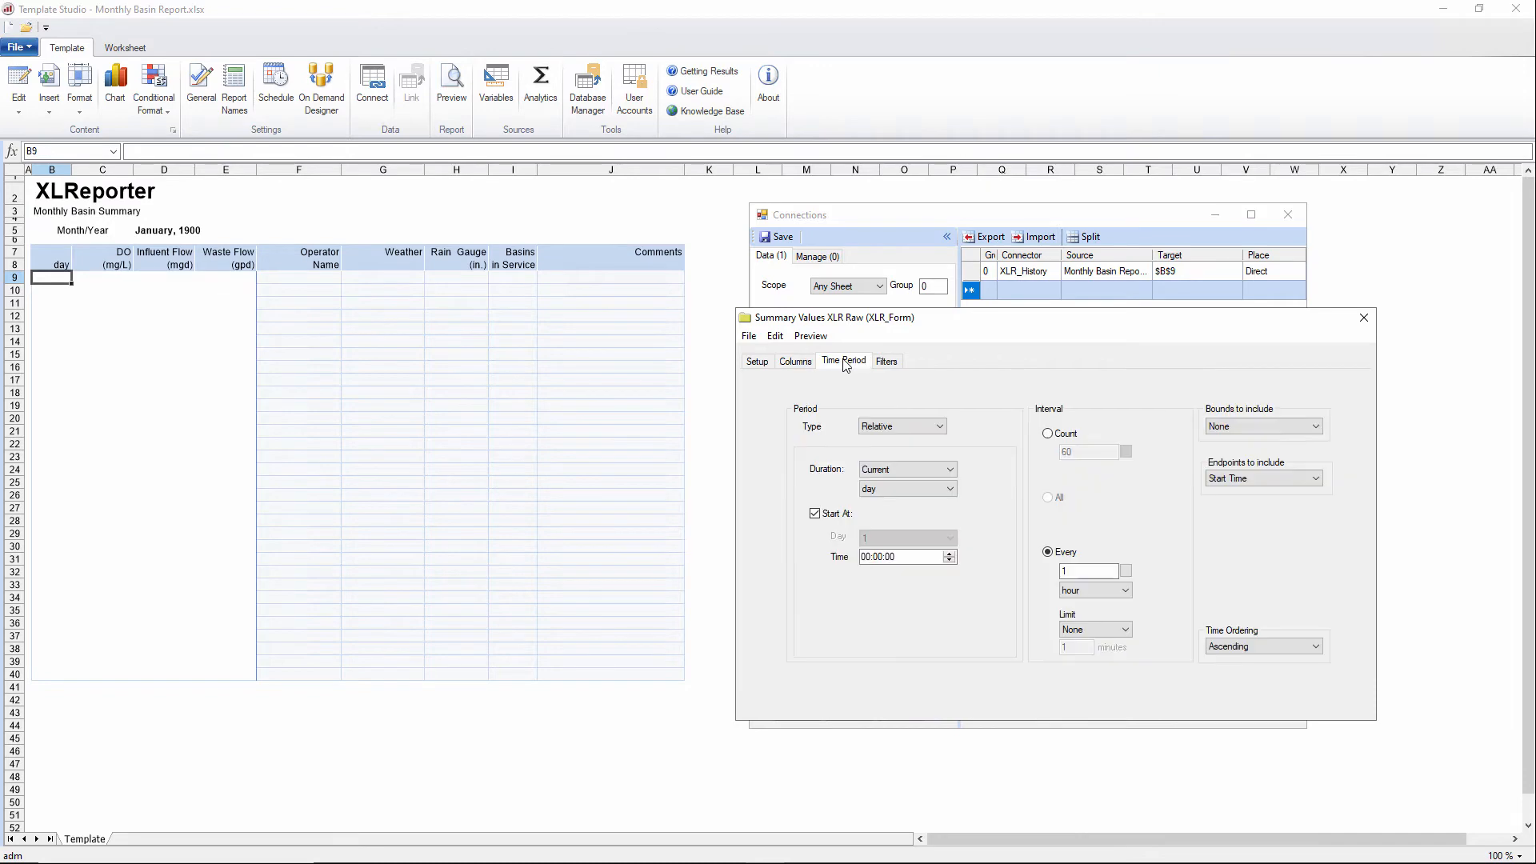
click(904, 489)
click(892, 554)
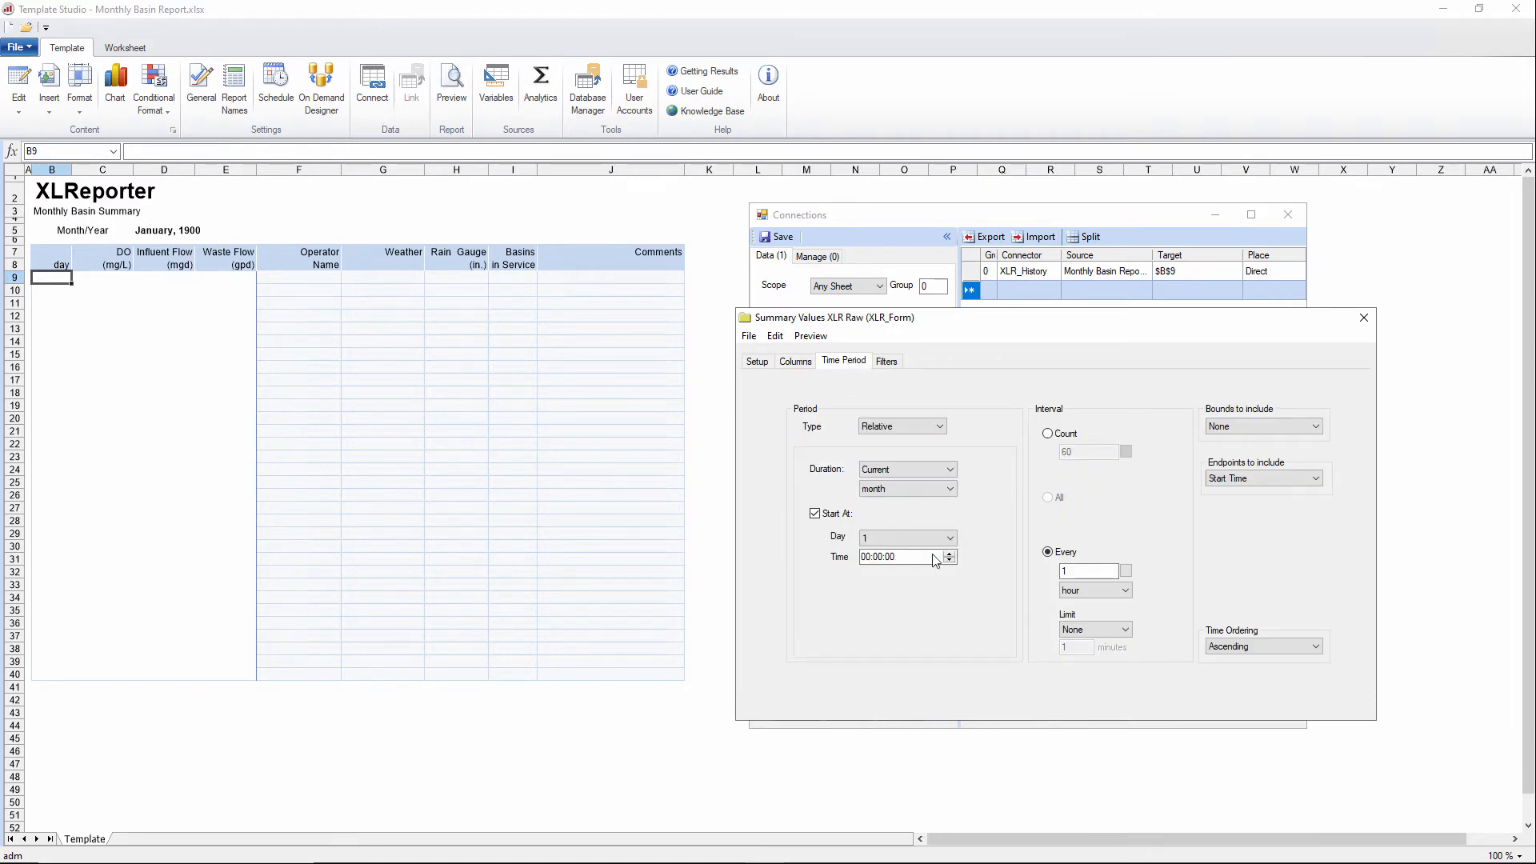
click(1096, 590)
click(1093, 642)
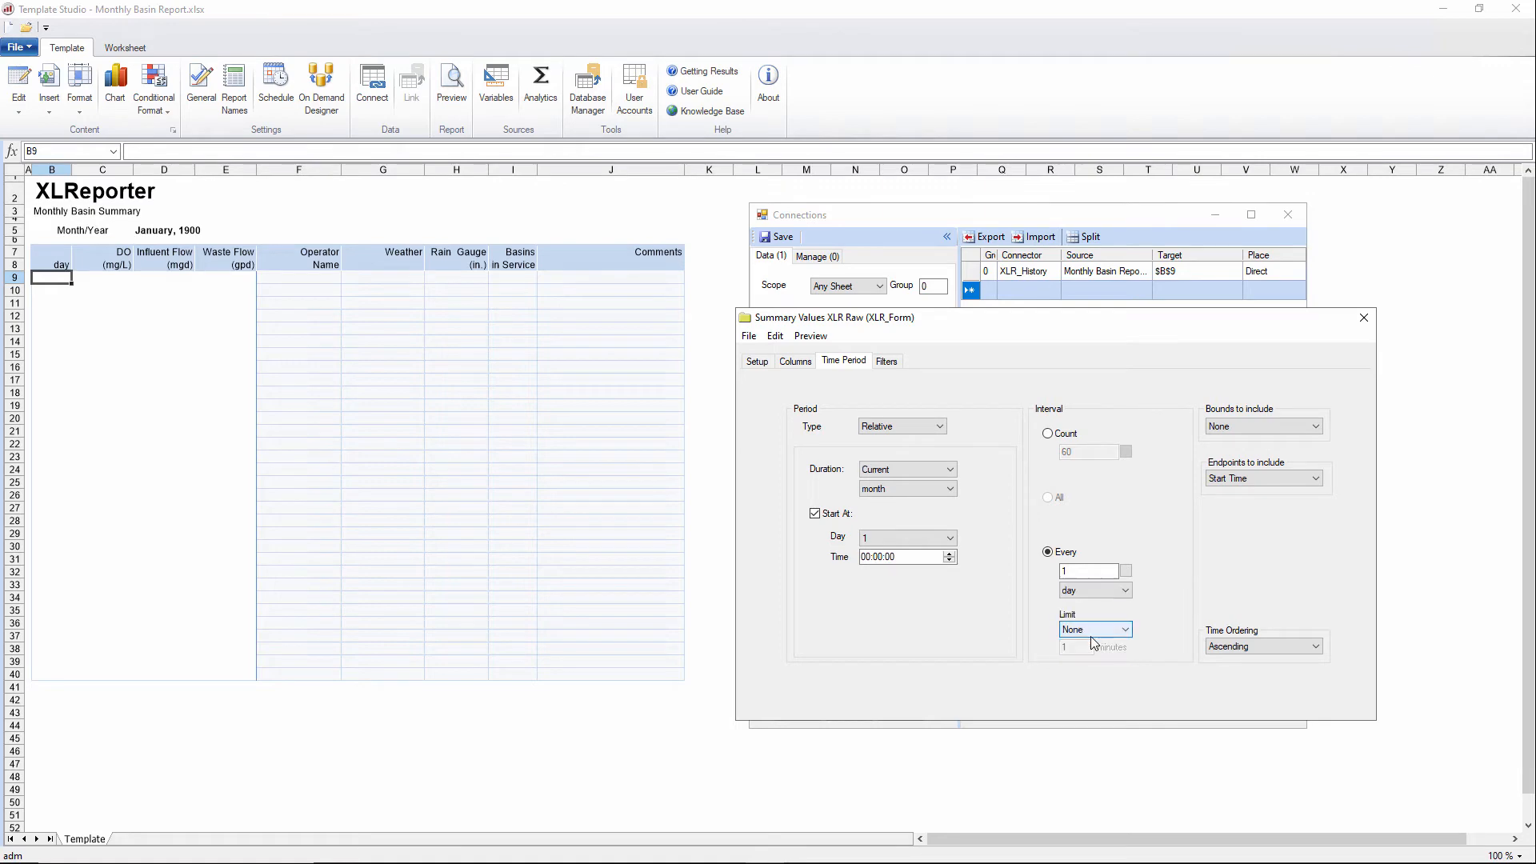
Step: Save the form group as Monthly Basin Report Manual Data, overwriting the existing file, and close the group editor
click(749, 336)
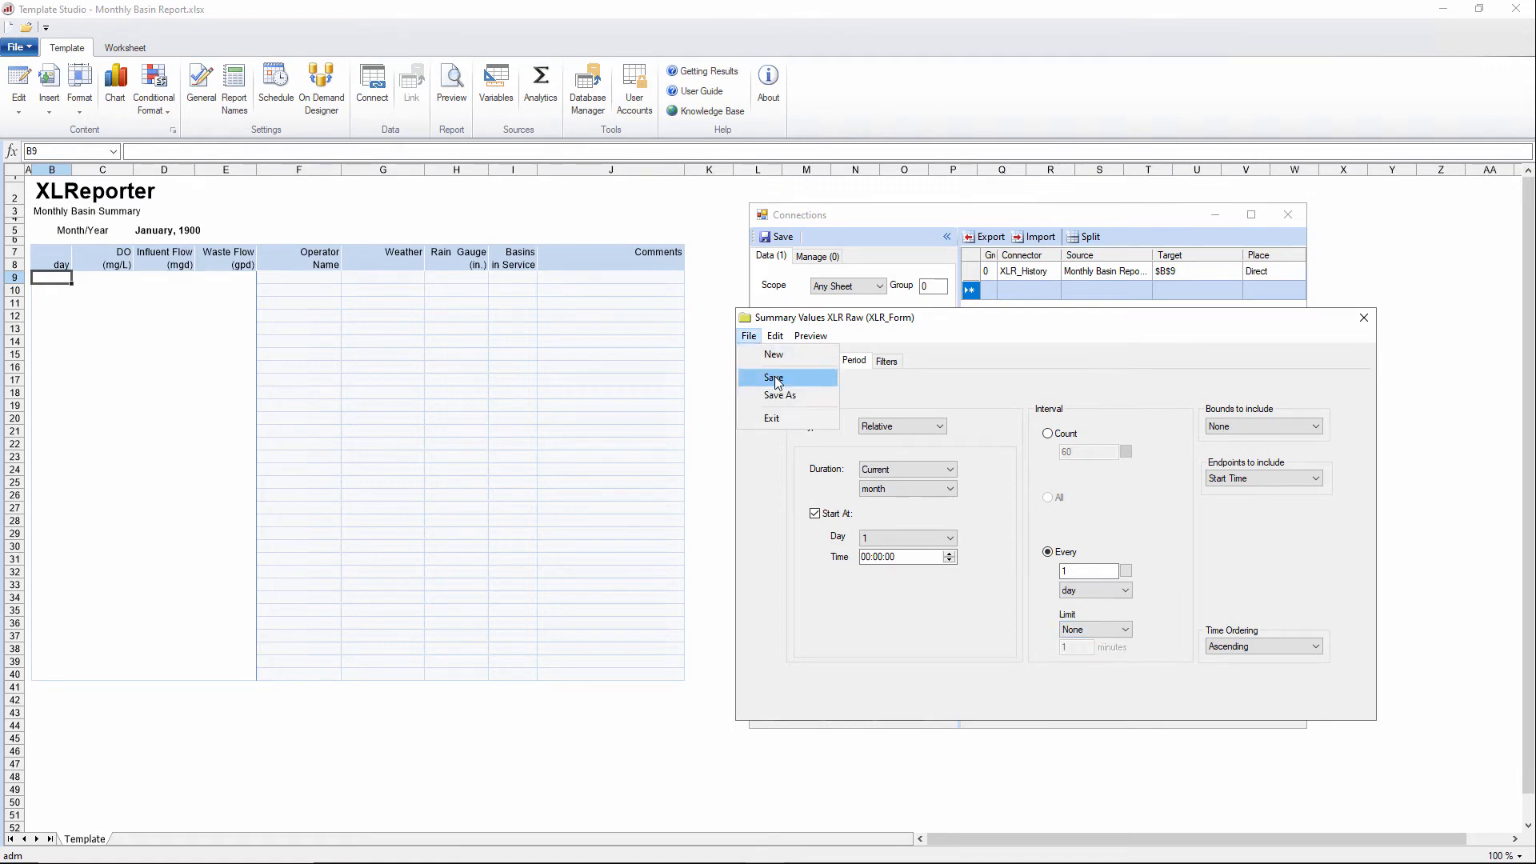
click(775, 378)
click(1115, 541)
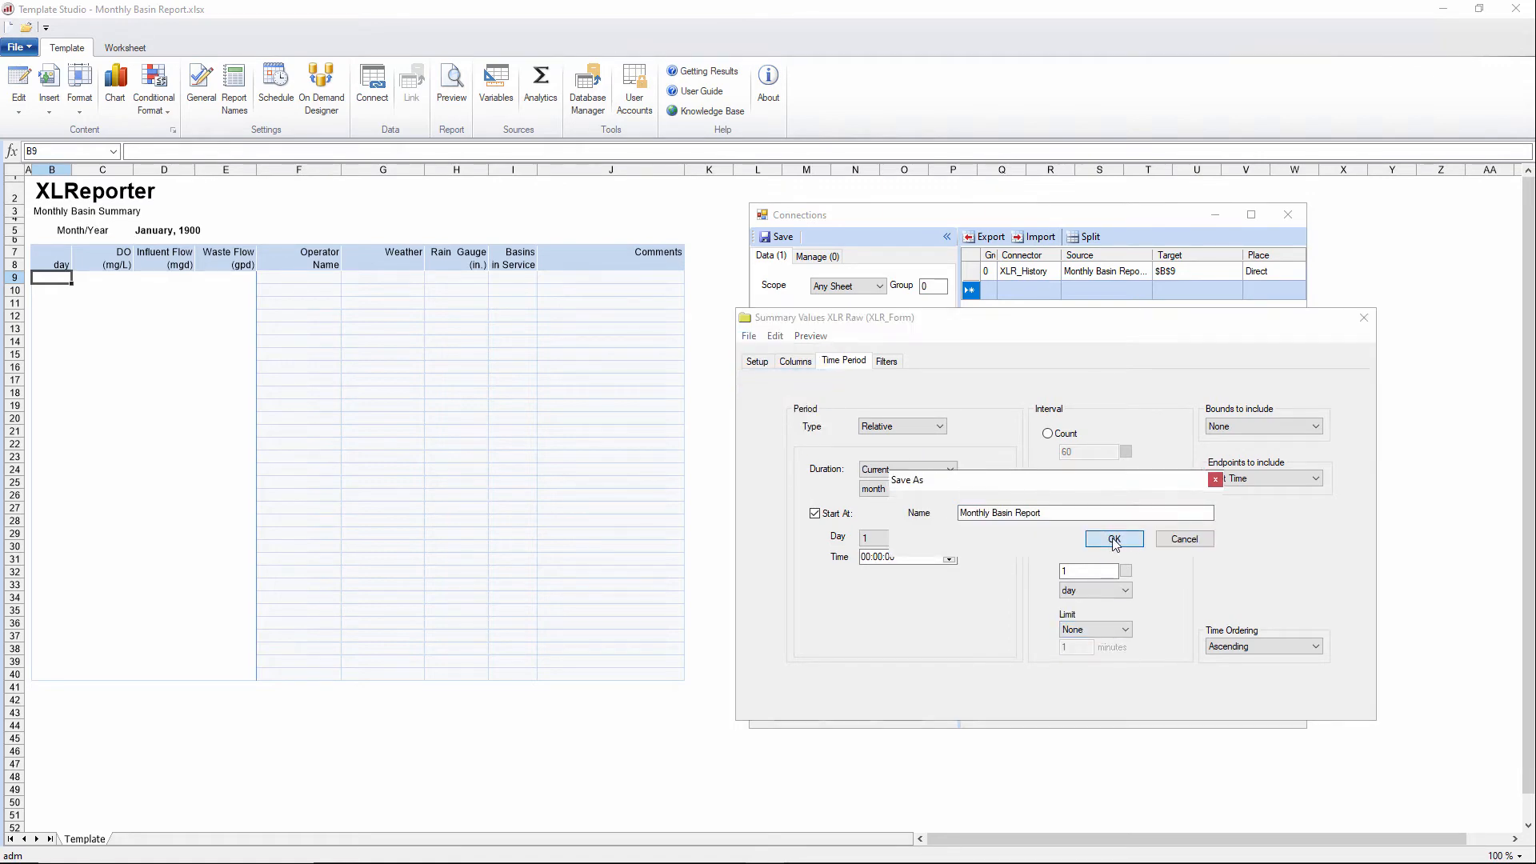
click(1062, 516)
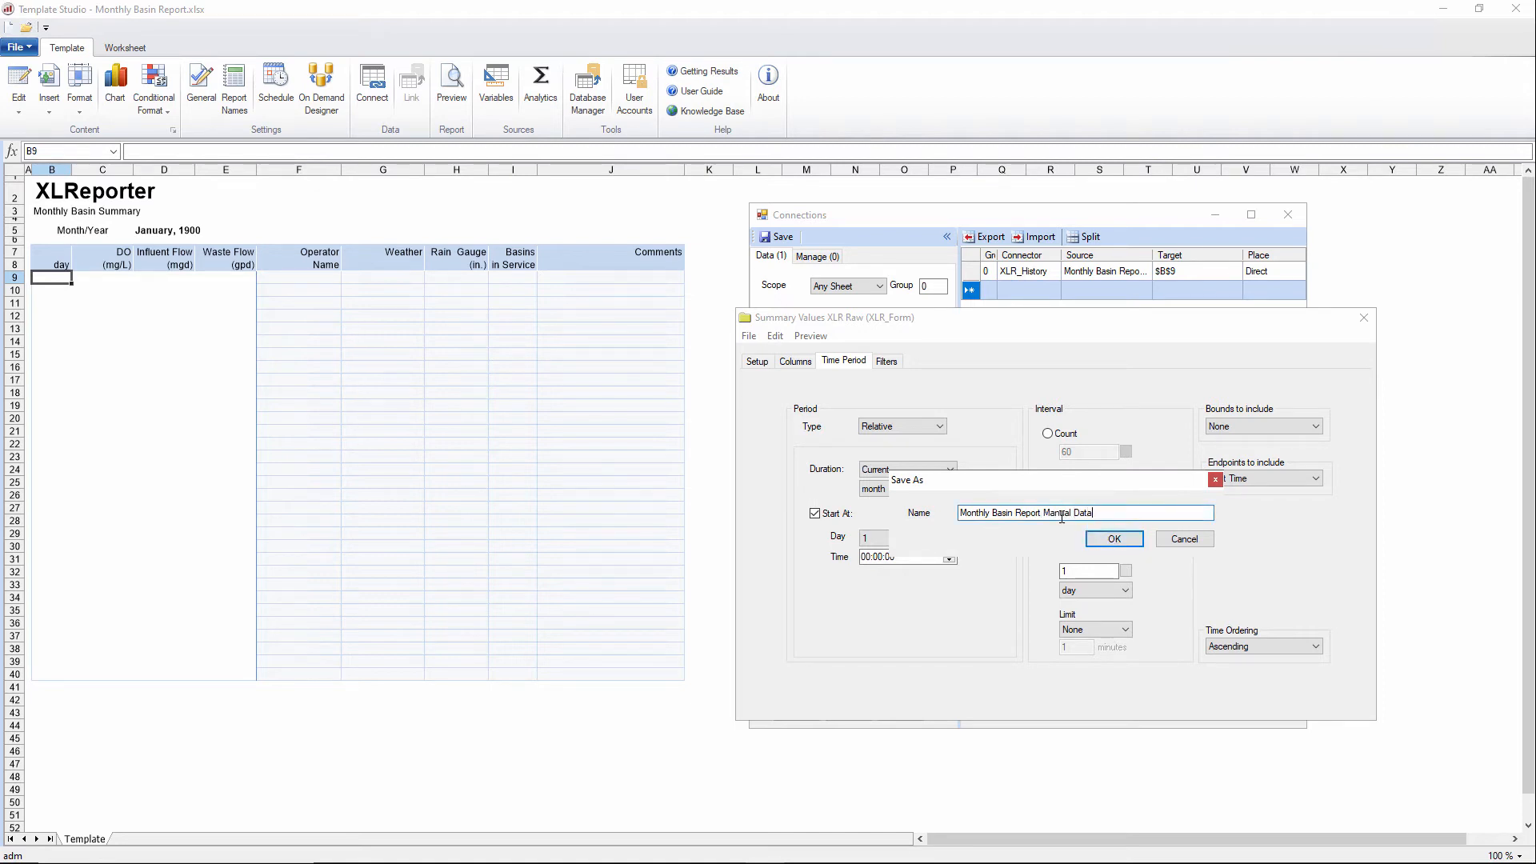
click(1114, 538)
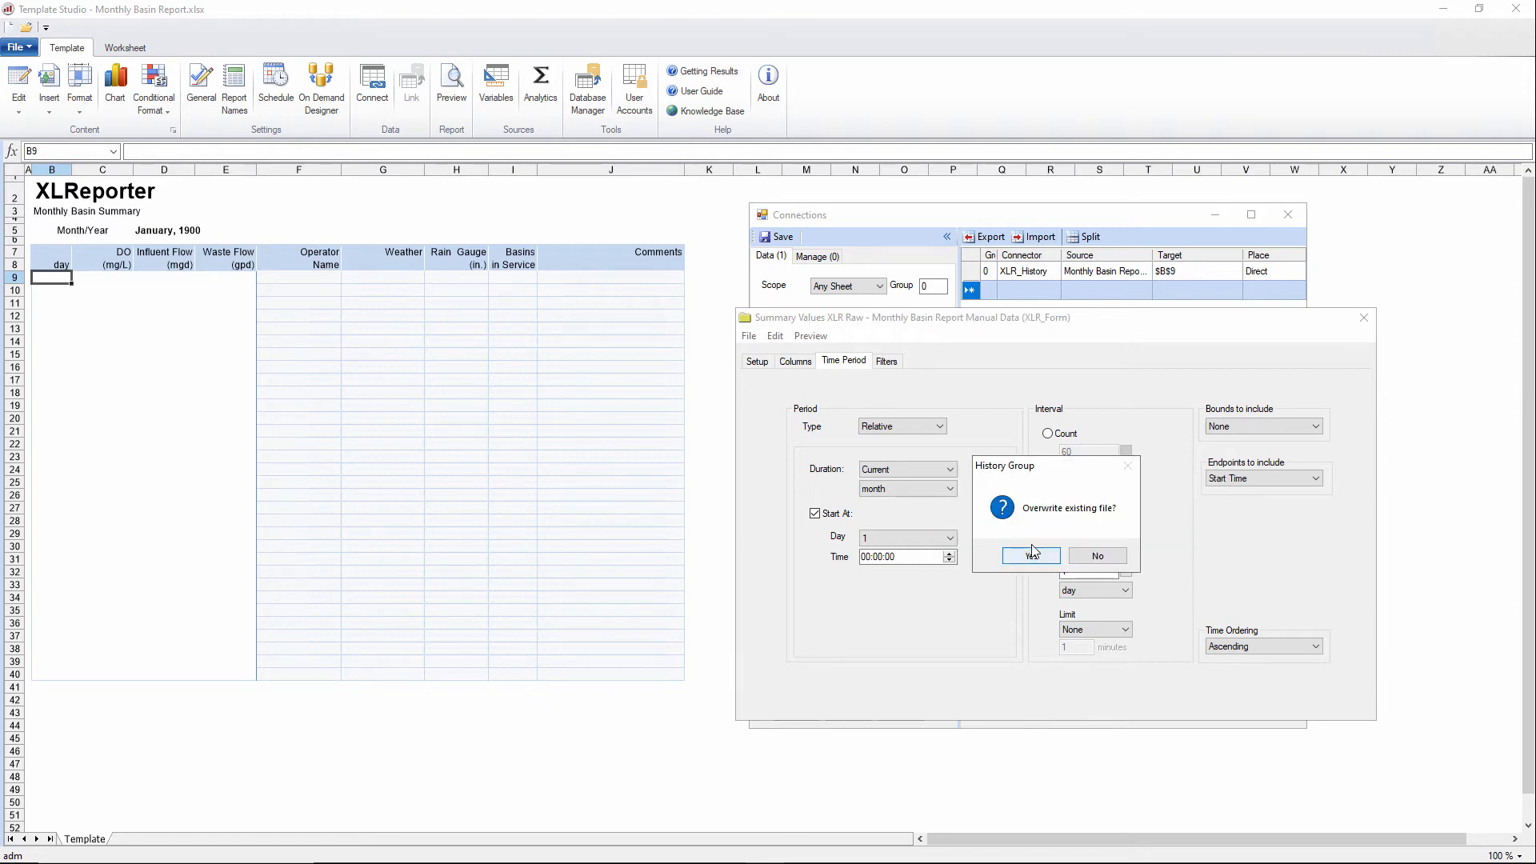
click(1031, 557)
click(1364, 319)
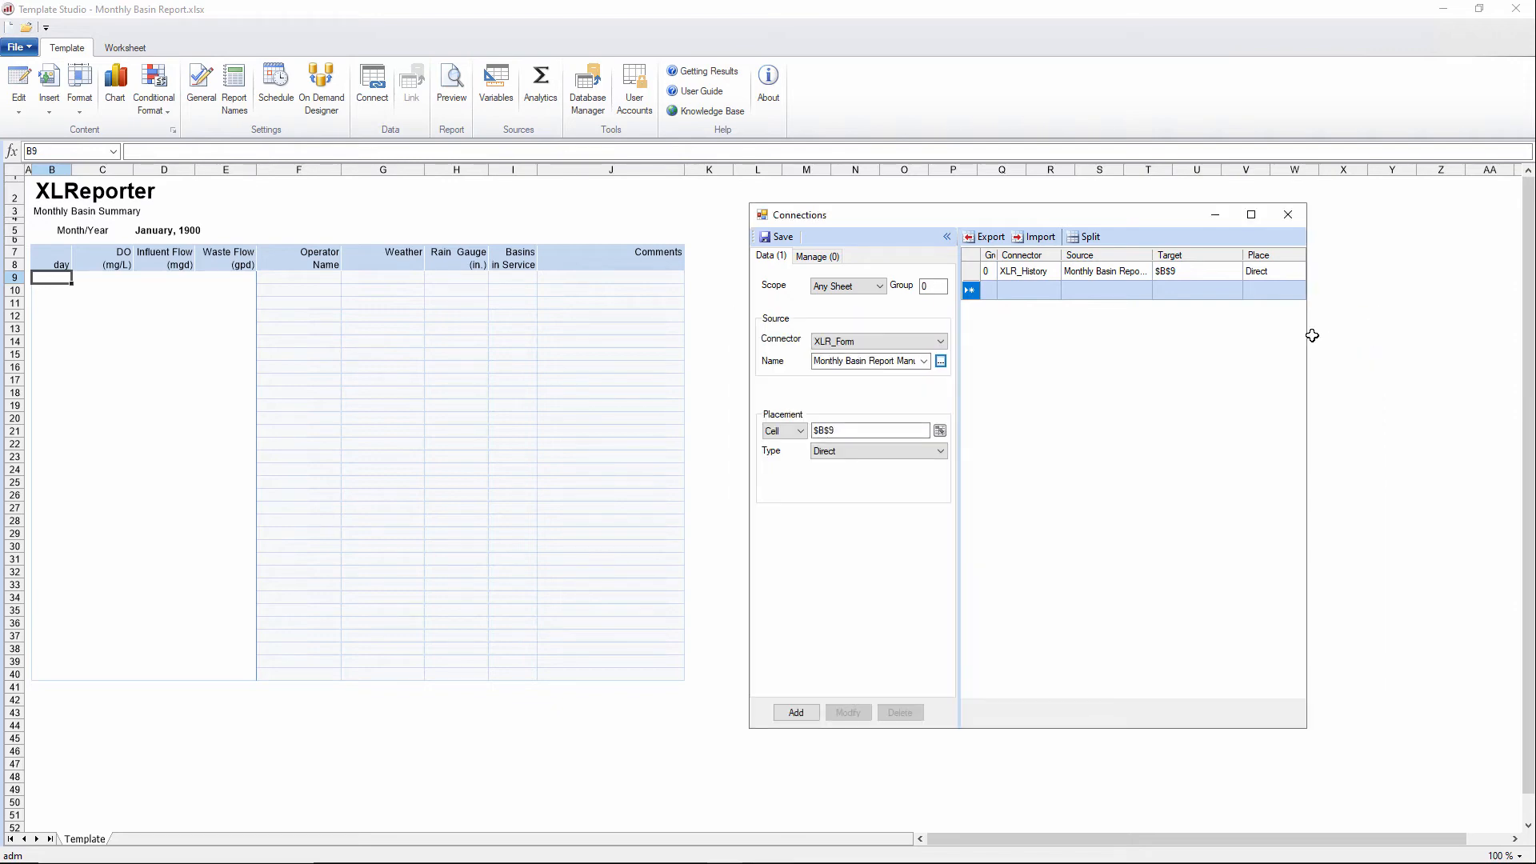
Step: Add the manual data group as a connection targeting cell F9 and save the template's connections
click(854, 433)
click(315, 280)
click(796, 713)
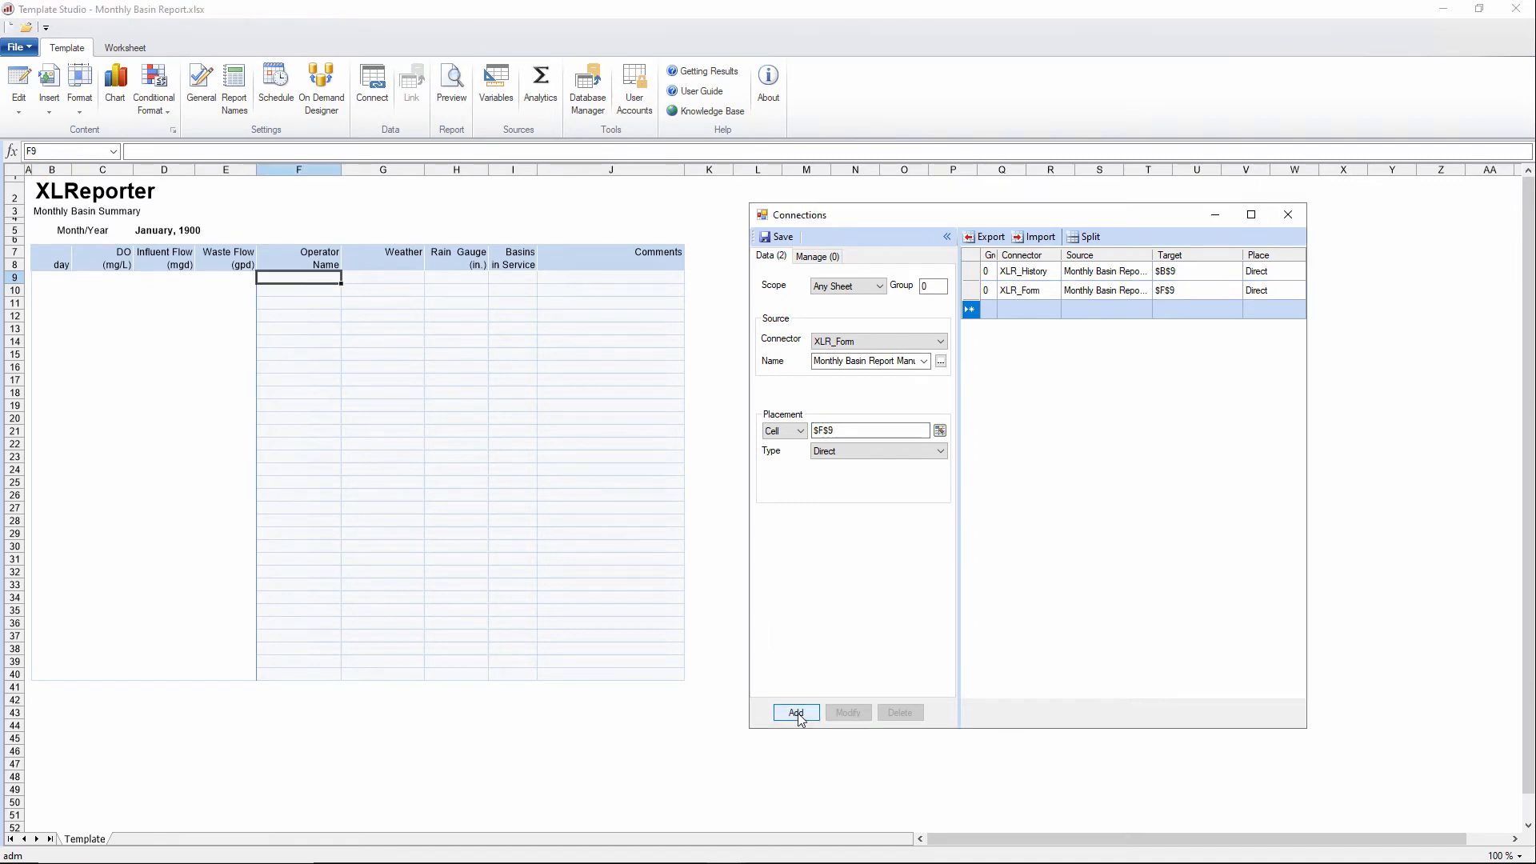
click(778, 237)
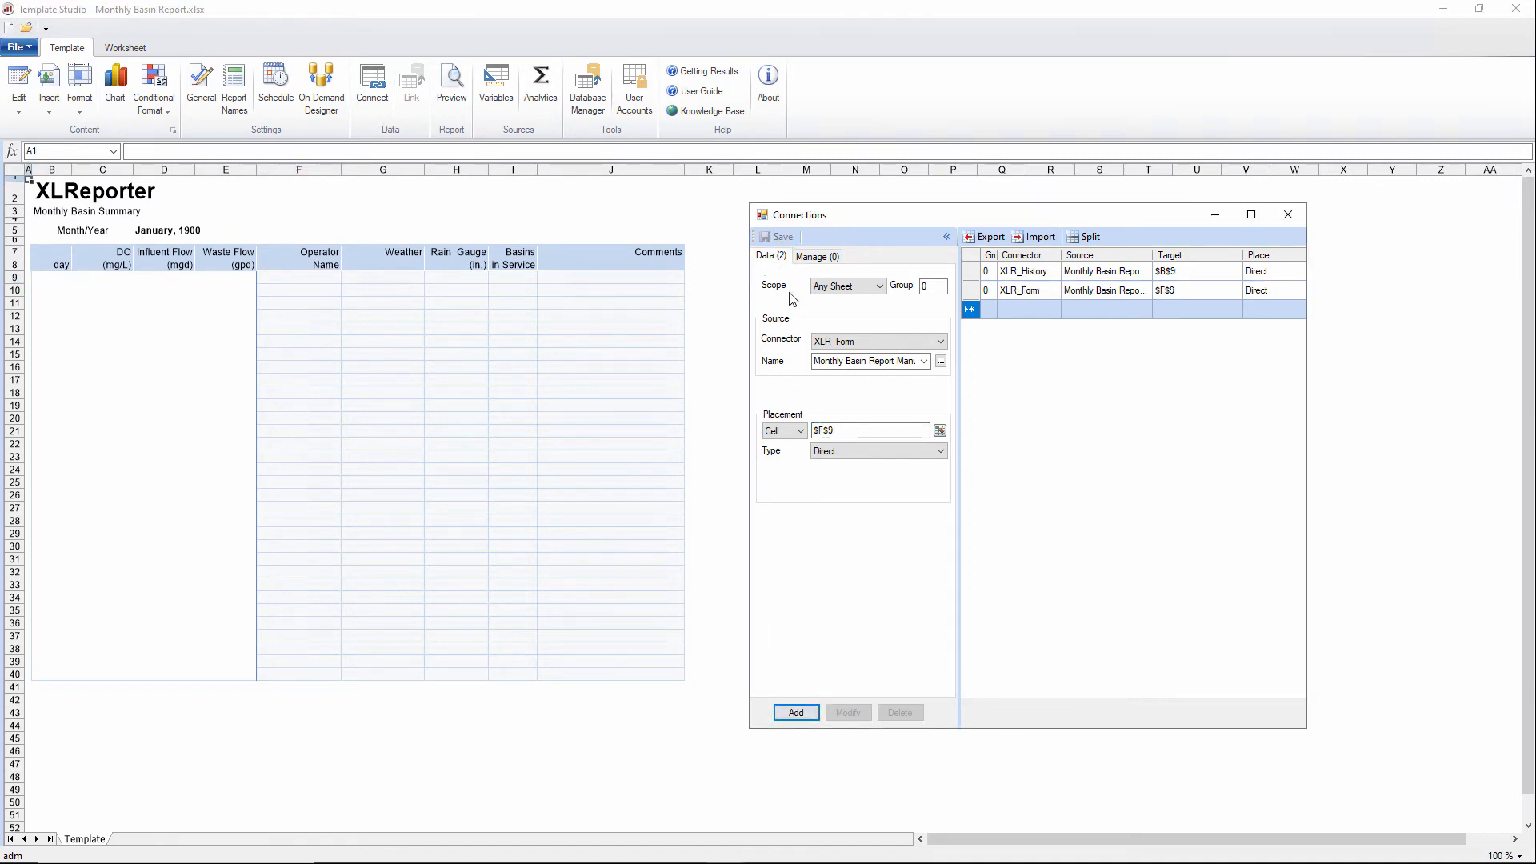
click(1298, 215)
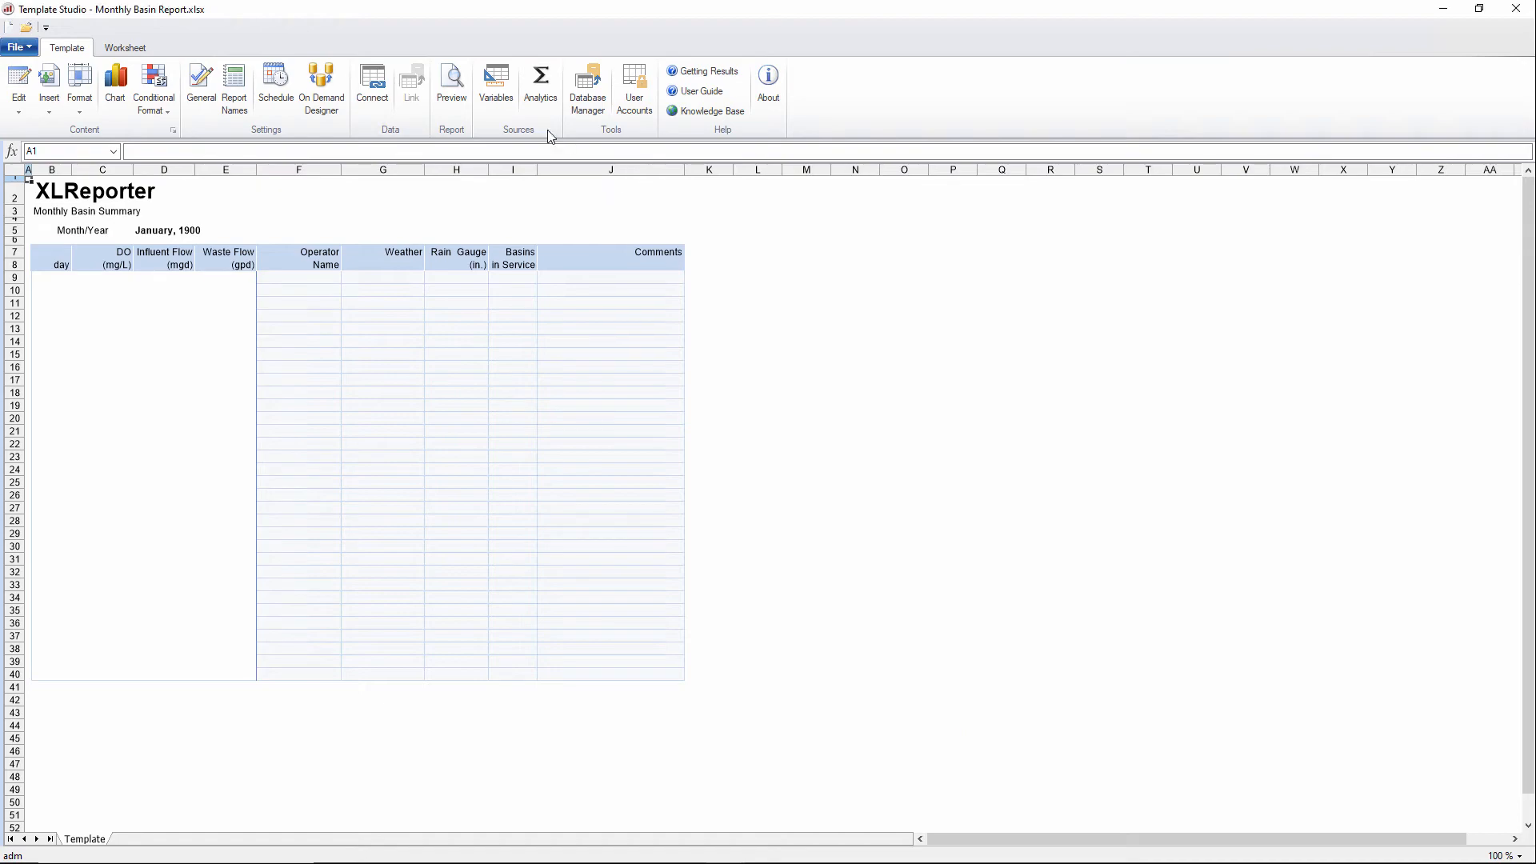
Step: Preview the Monthly Basin Report and refresh it to check the historian flows alongside the form data
click(453, 104)
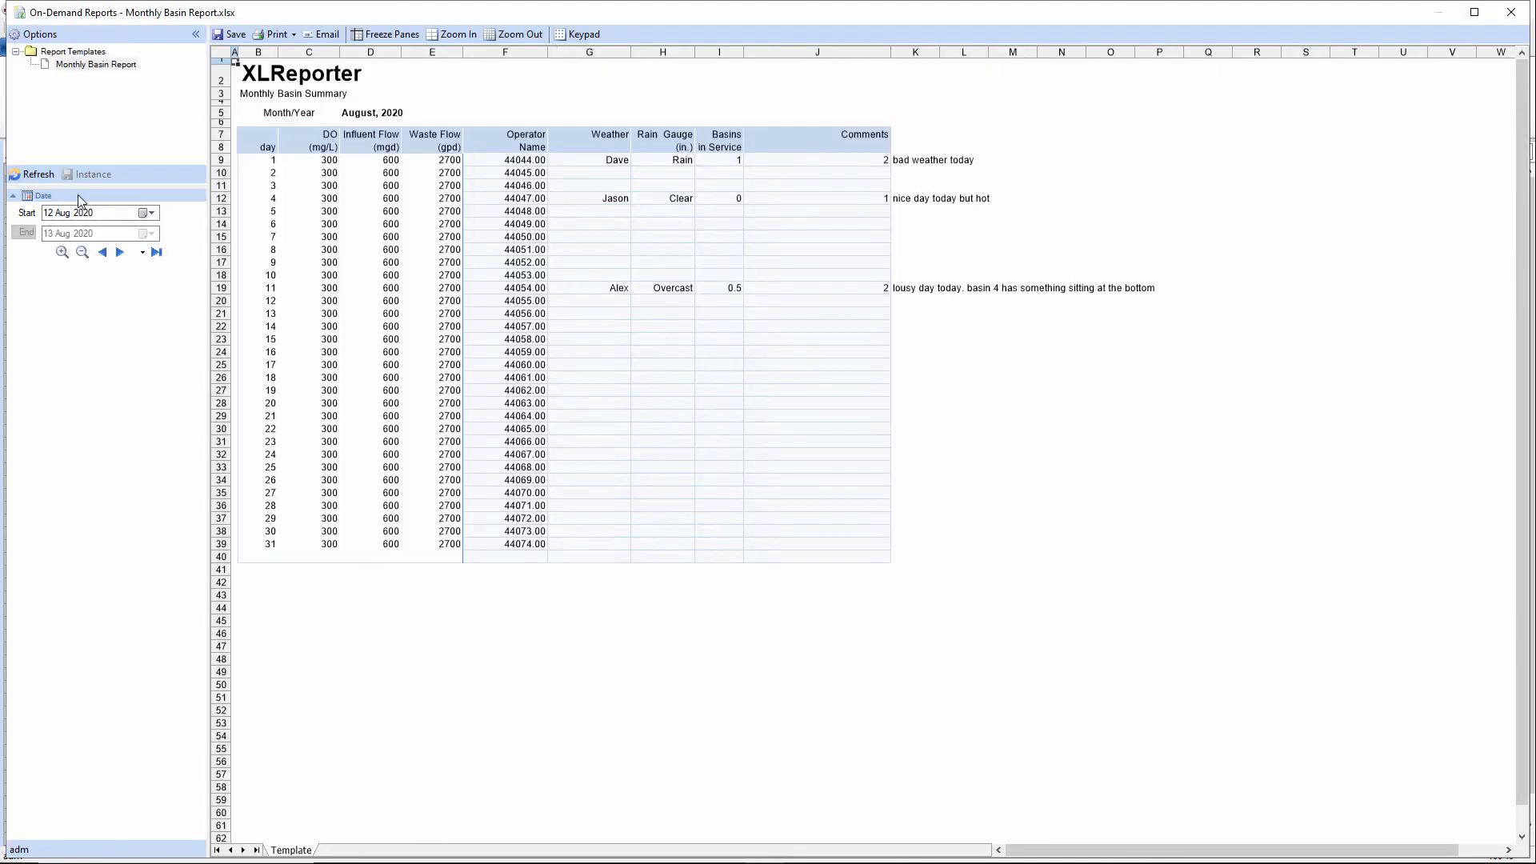
click(40, 175)
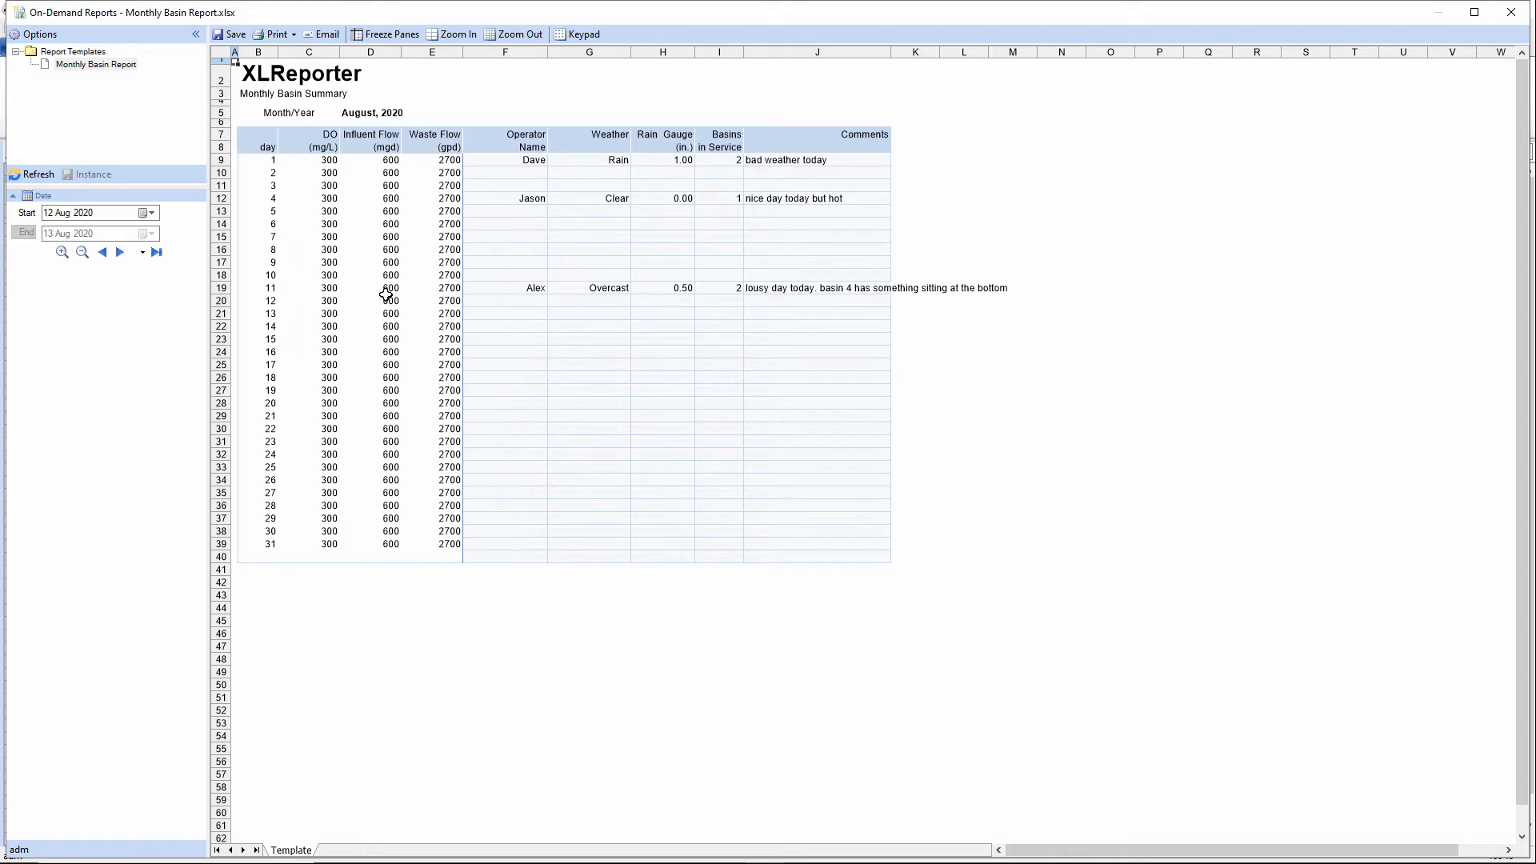
click(1513, 11)
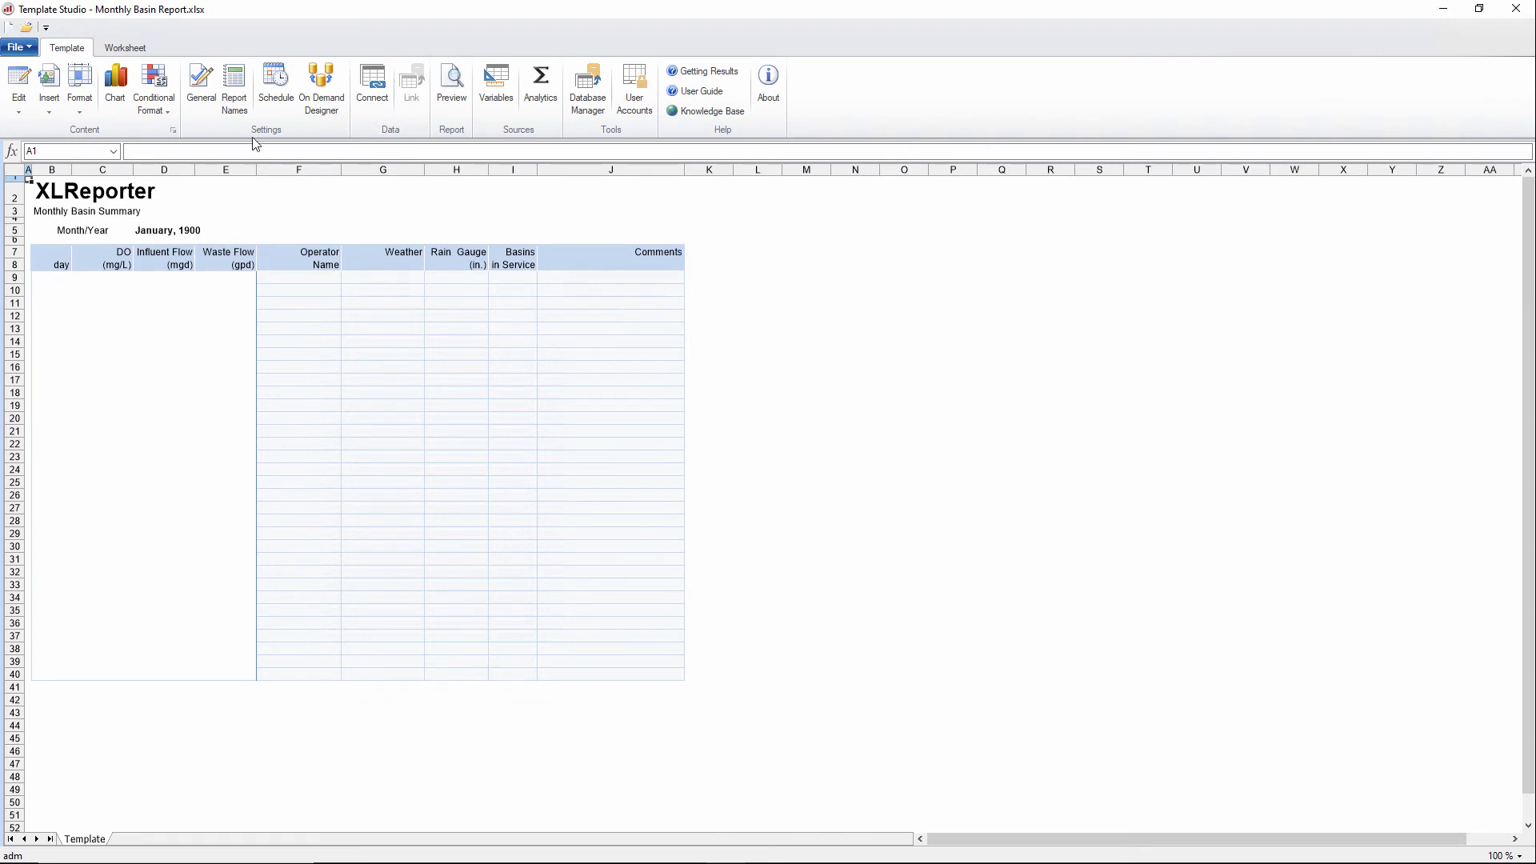
Step: Set the workbook's report name to Monthly Basin Report {YYYY}-{MMM} with no folder and target overwrite off
click(234, 84)
drag(648, 322, 950, 305)
click(844, 317)
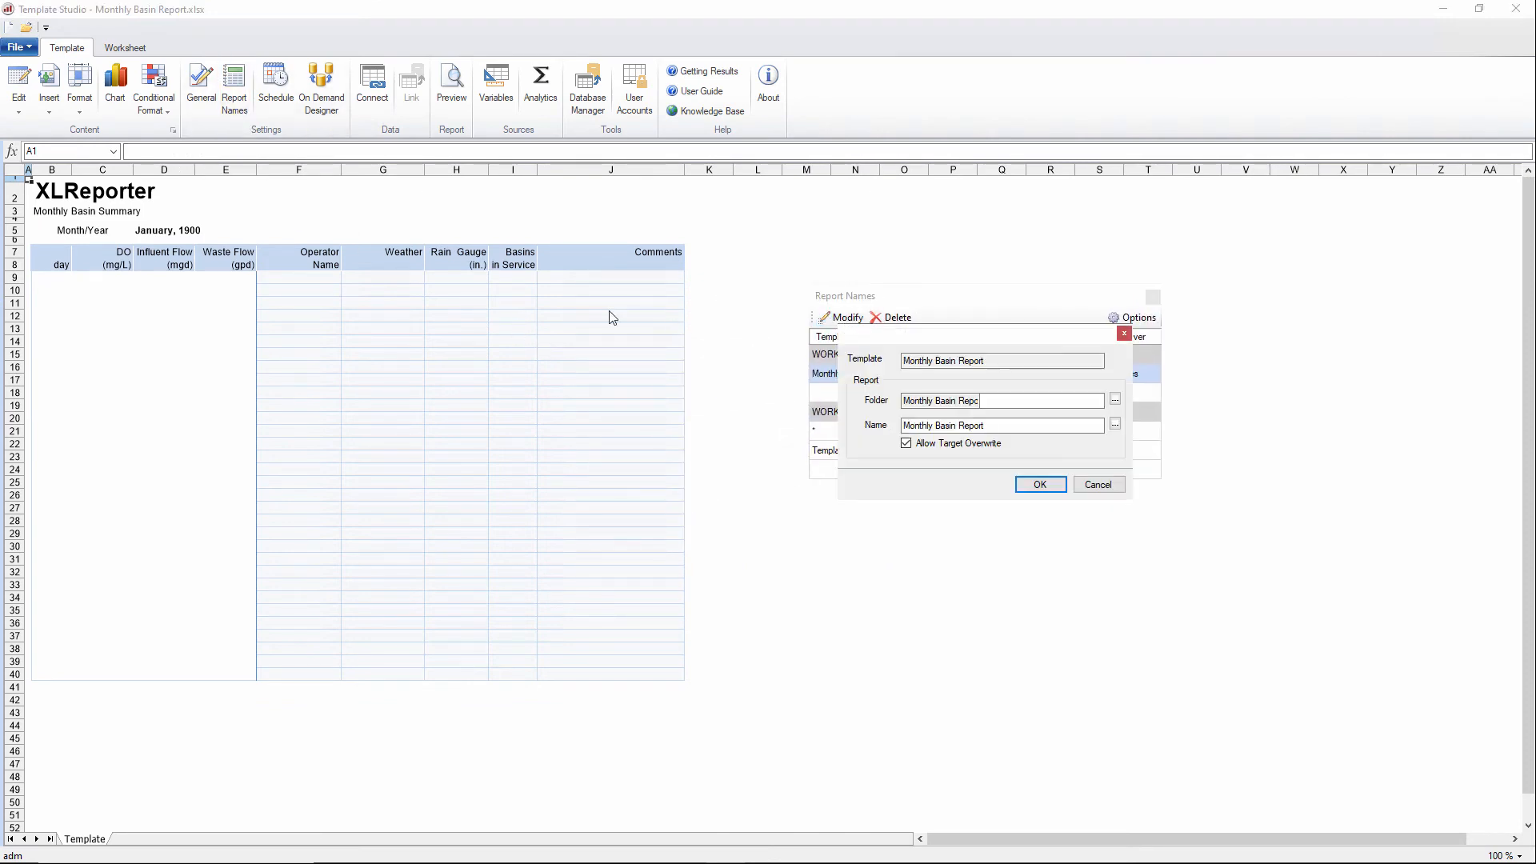
click(1073, 427)
click(1115, 426)
click(928, 290)
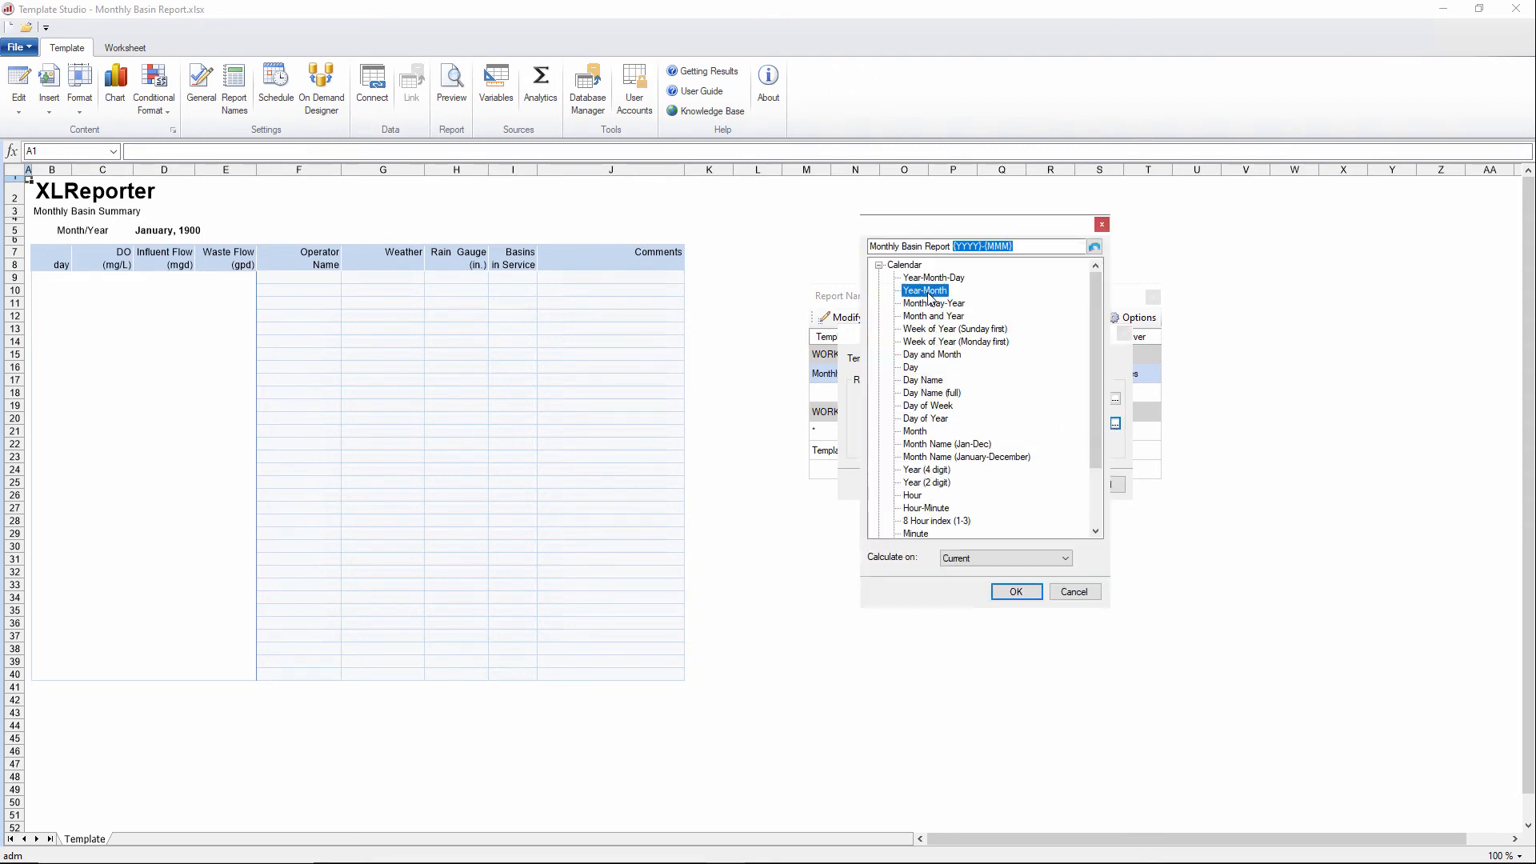
click(1032, 593)
click(1041, 484)
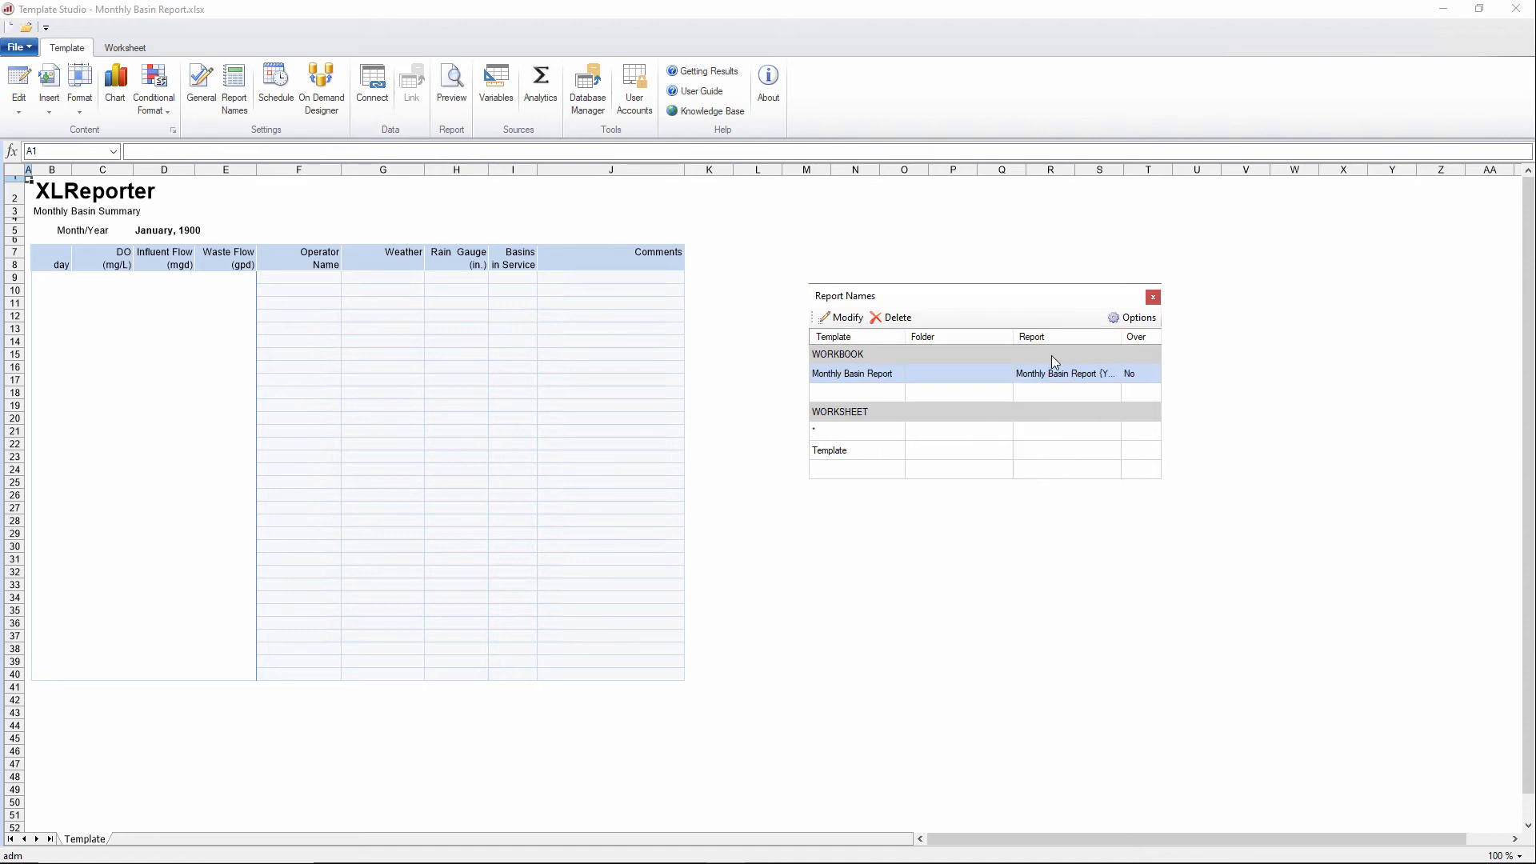
click(1153, 297)
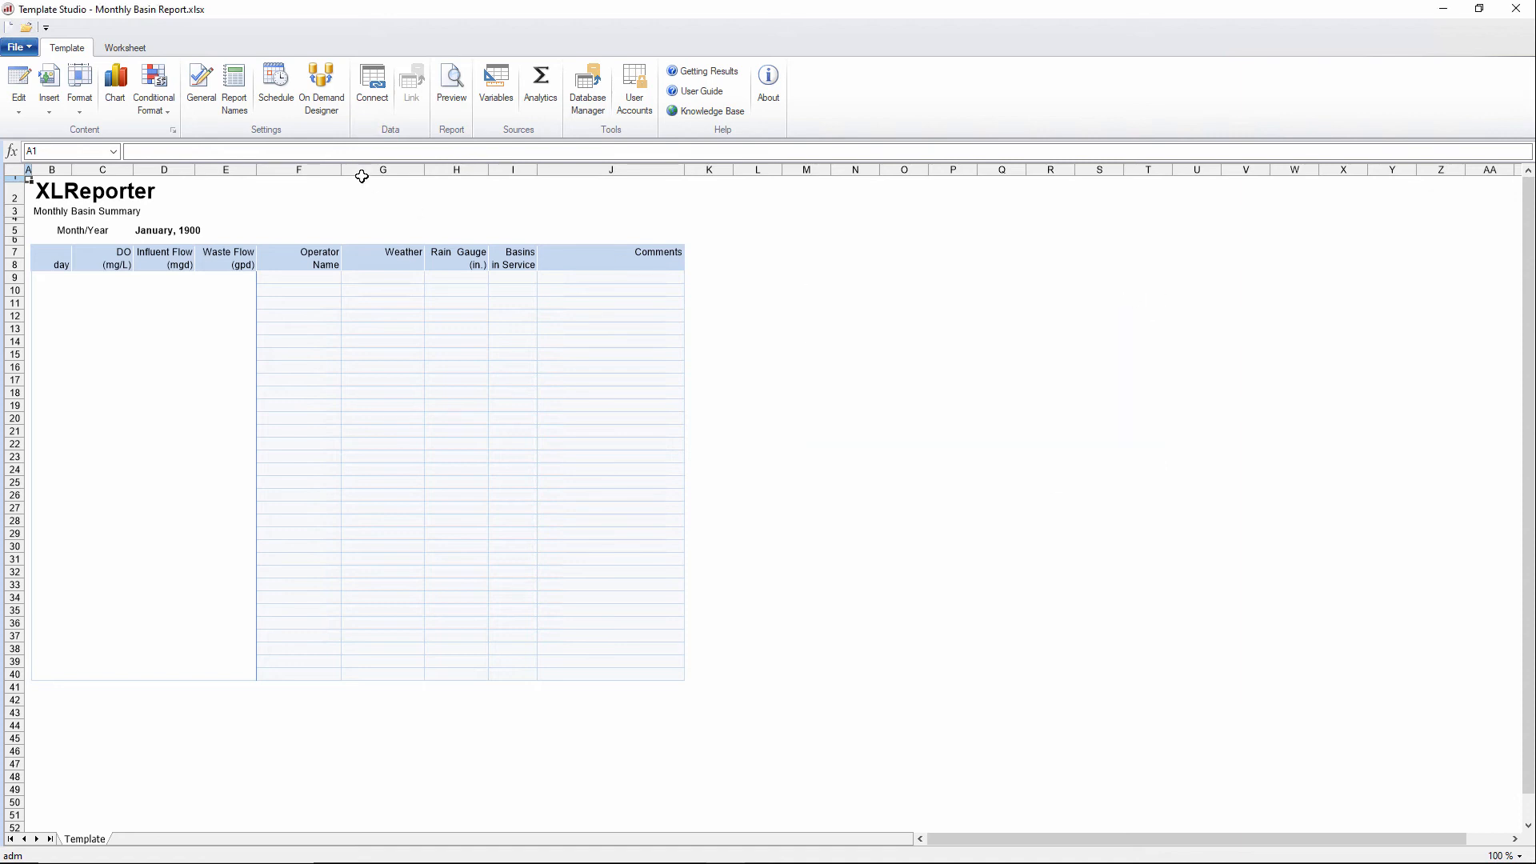
Step: Add a new schedule entry with a monthly condition that runs on day 1 of every month
click(275, 86)
drag(501, 250, 814, 258)
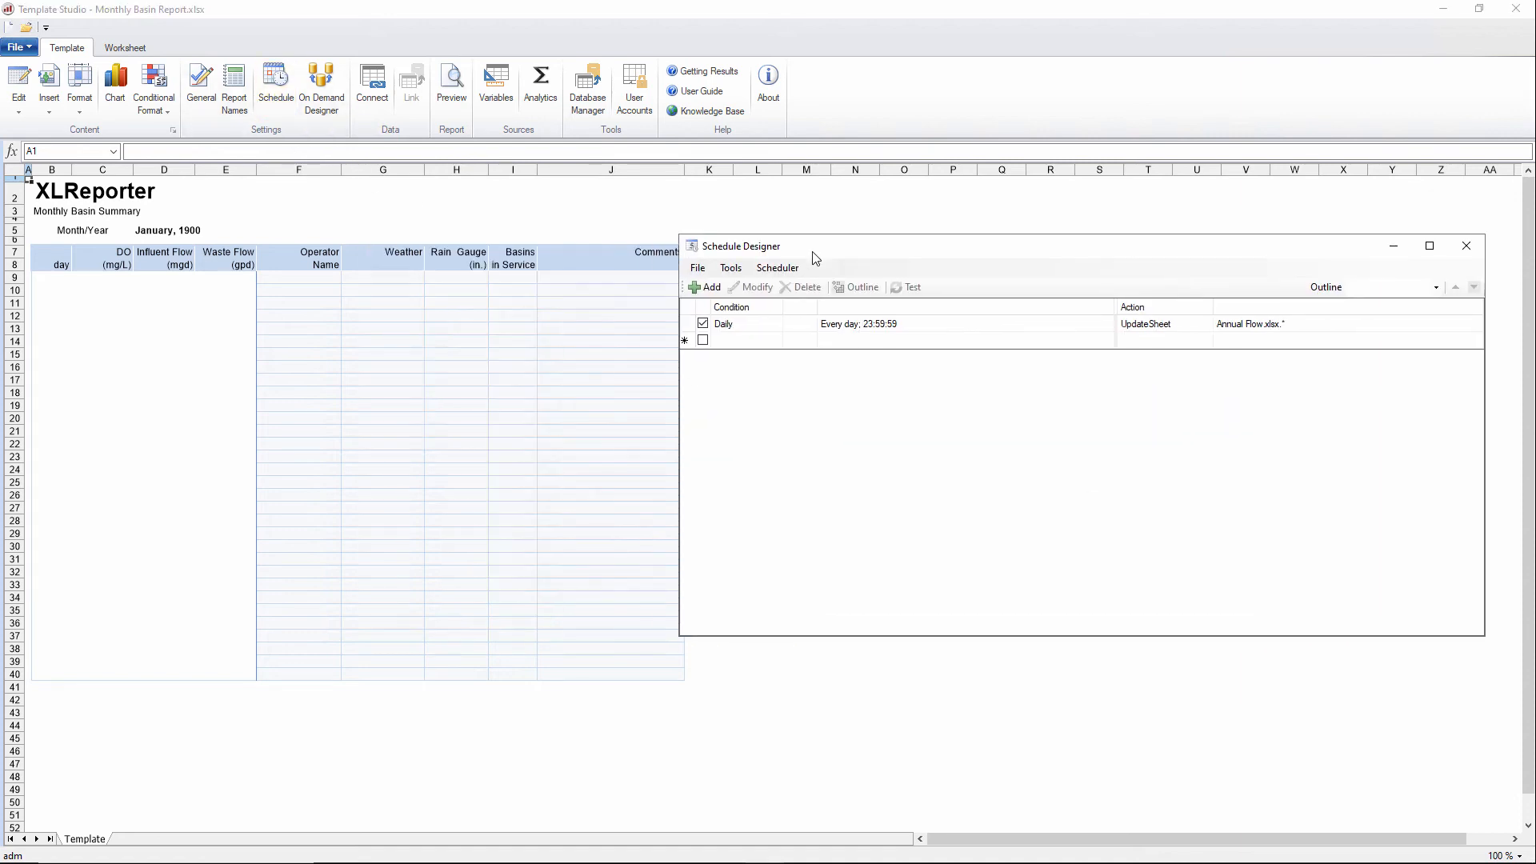
click(774, 343)
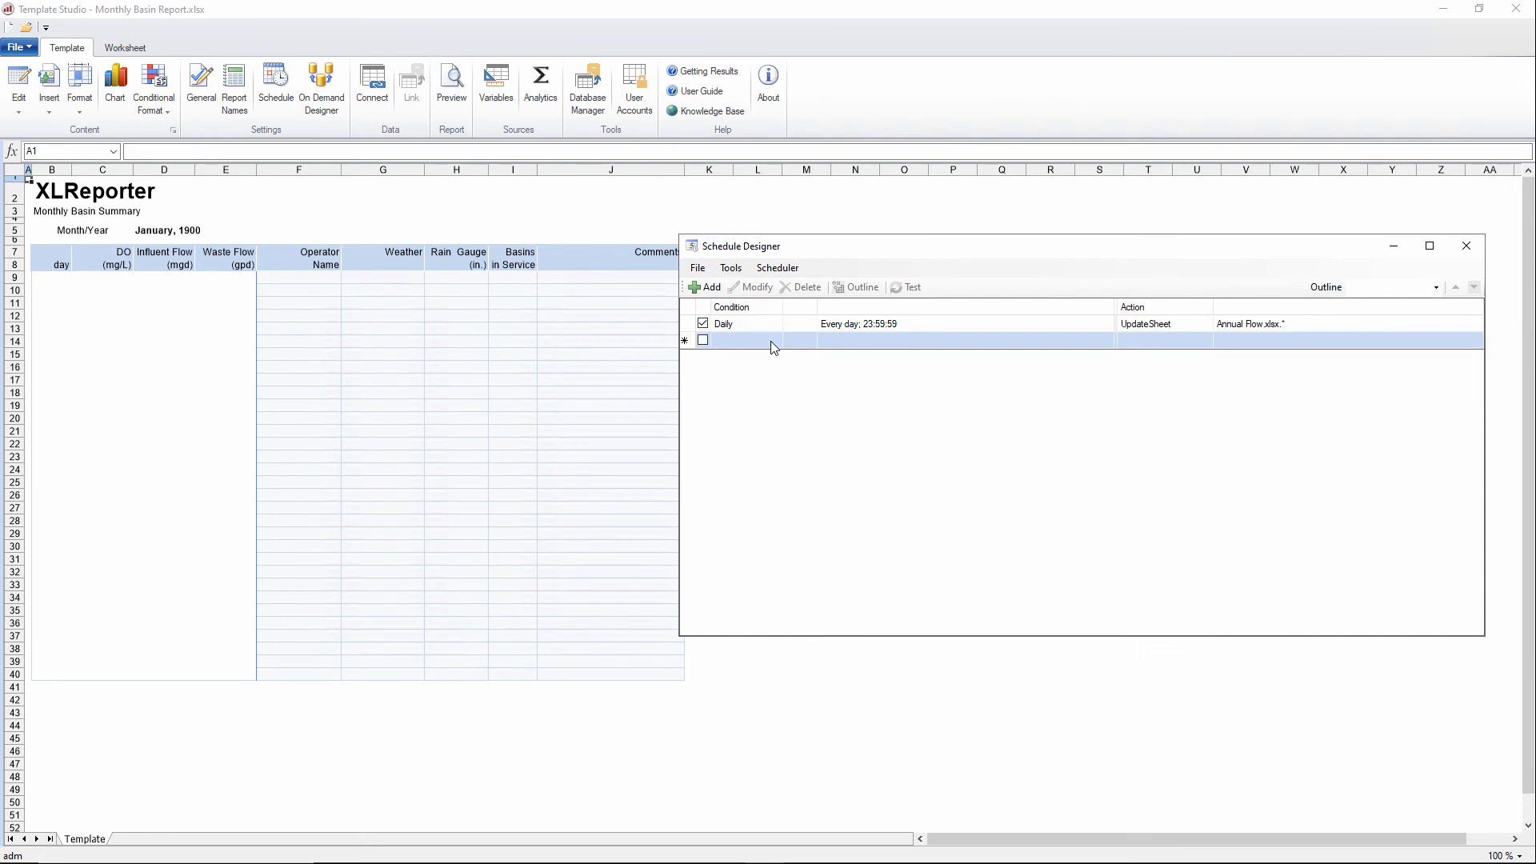
click(710, 288)
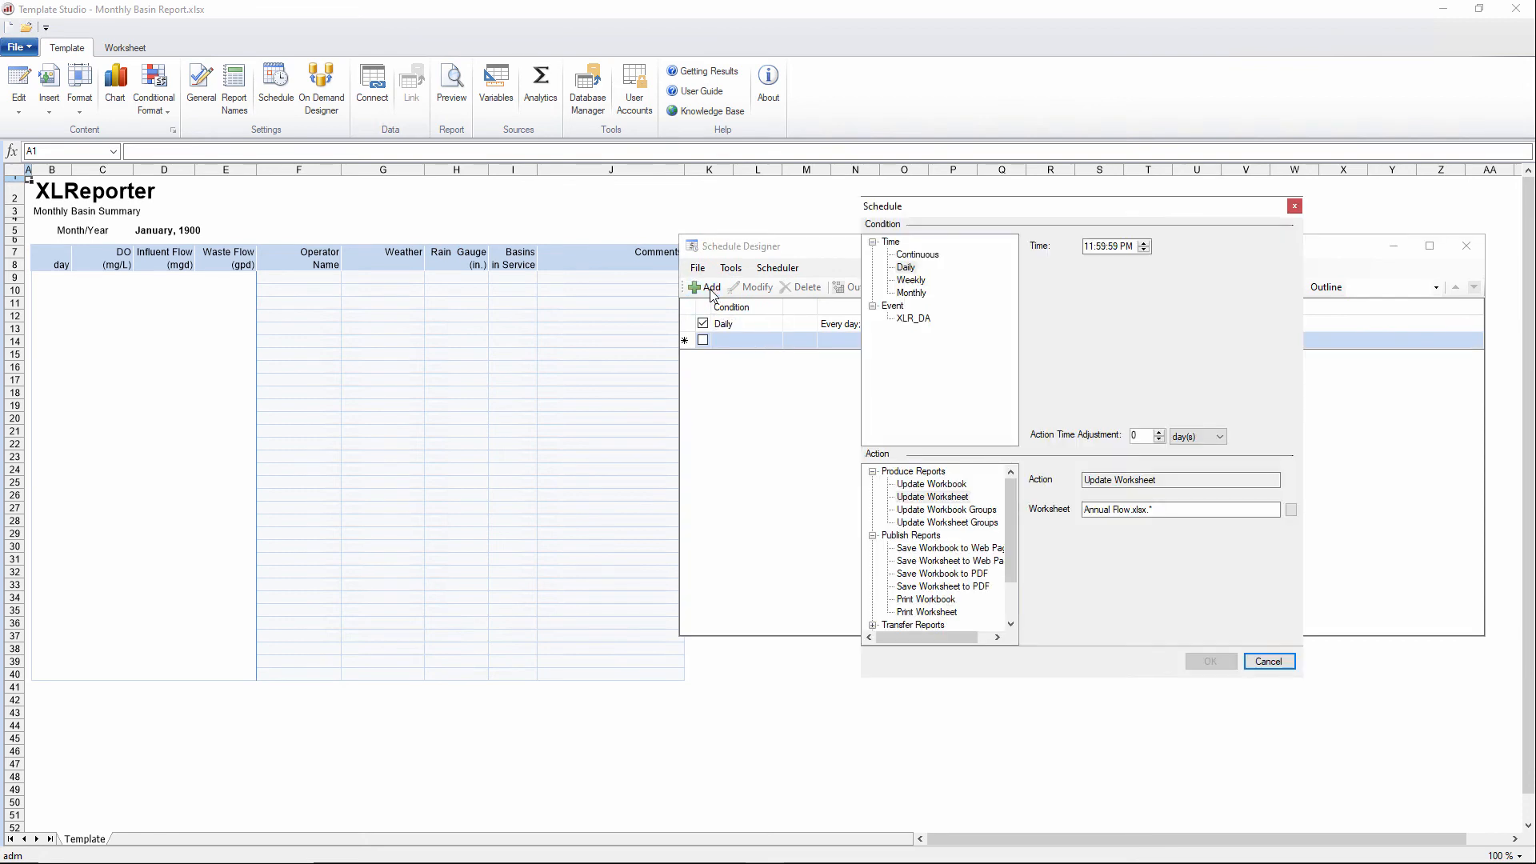
click(907, 268)
click(913, 292)
click(1248, 269)
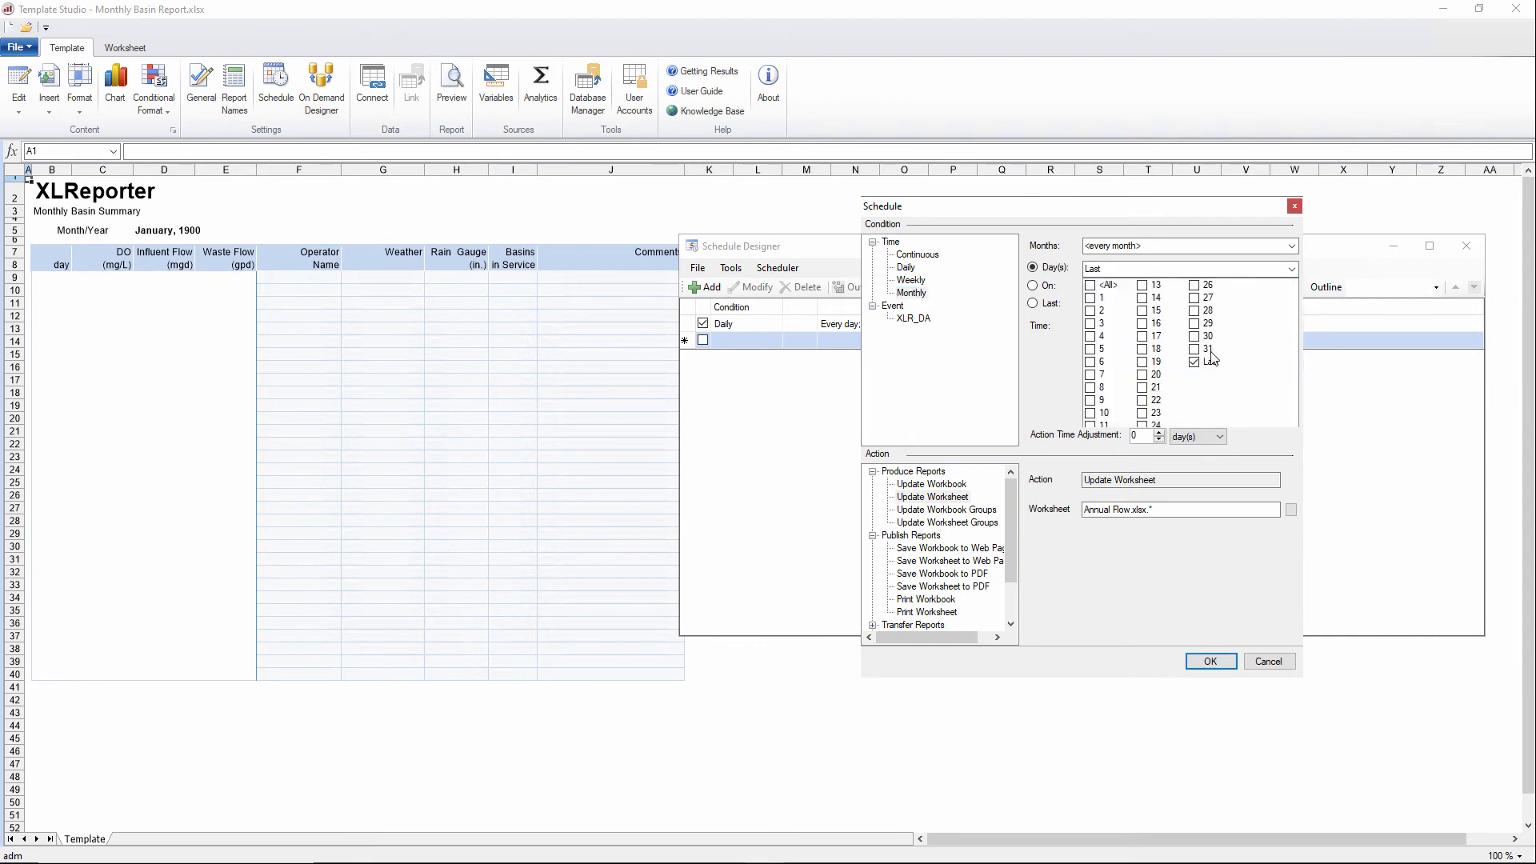
click(1194, 363)
click(1090, 299)
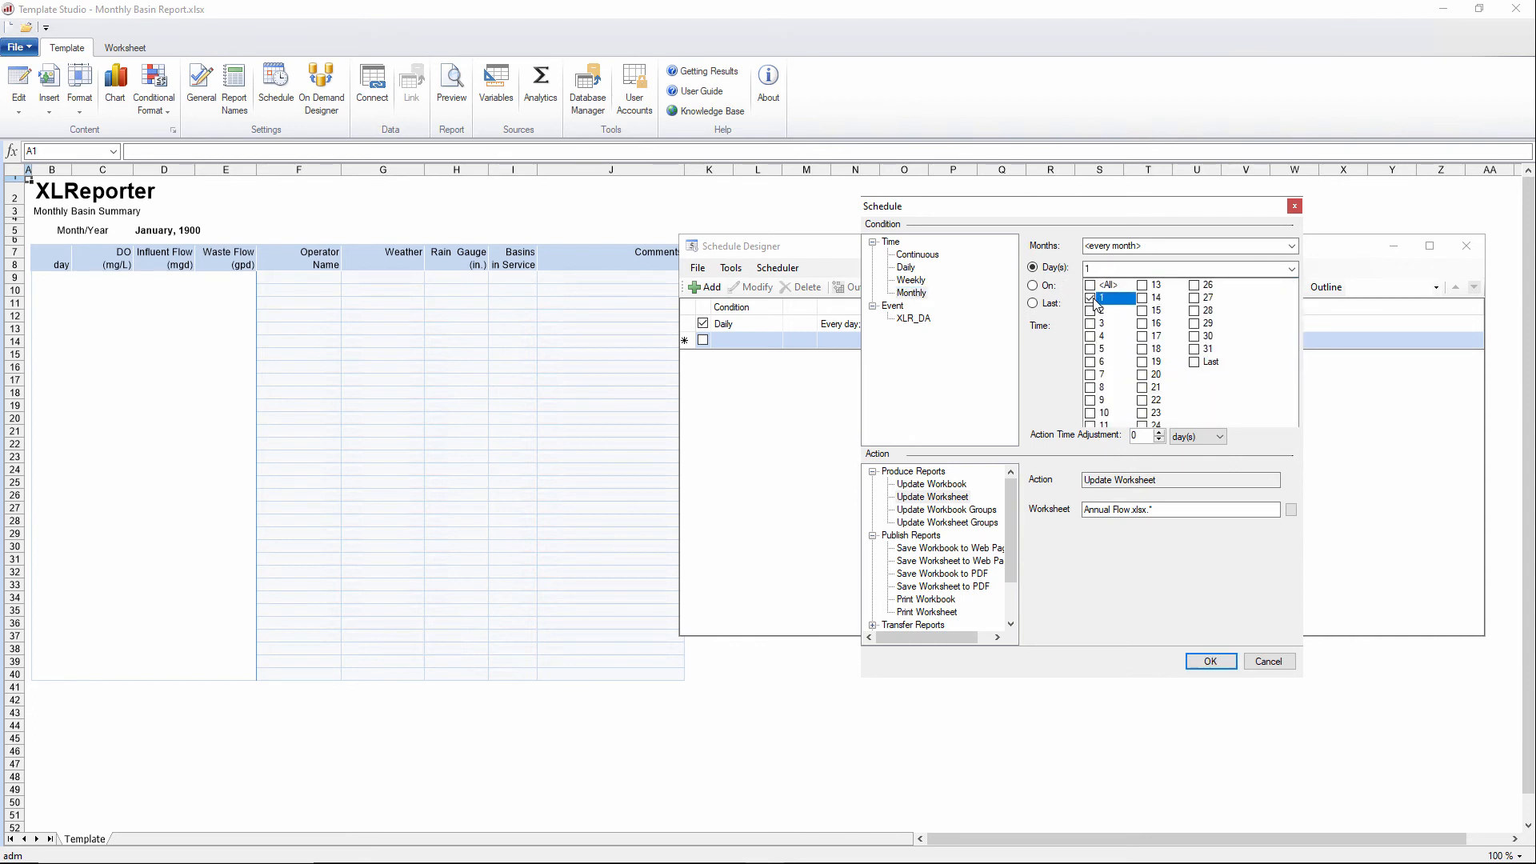
click(1292, 269)
Step: Set the schedule's action time adjustment to 1 month
click(1216, 437)
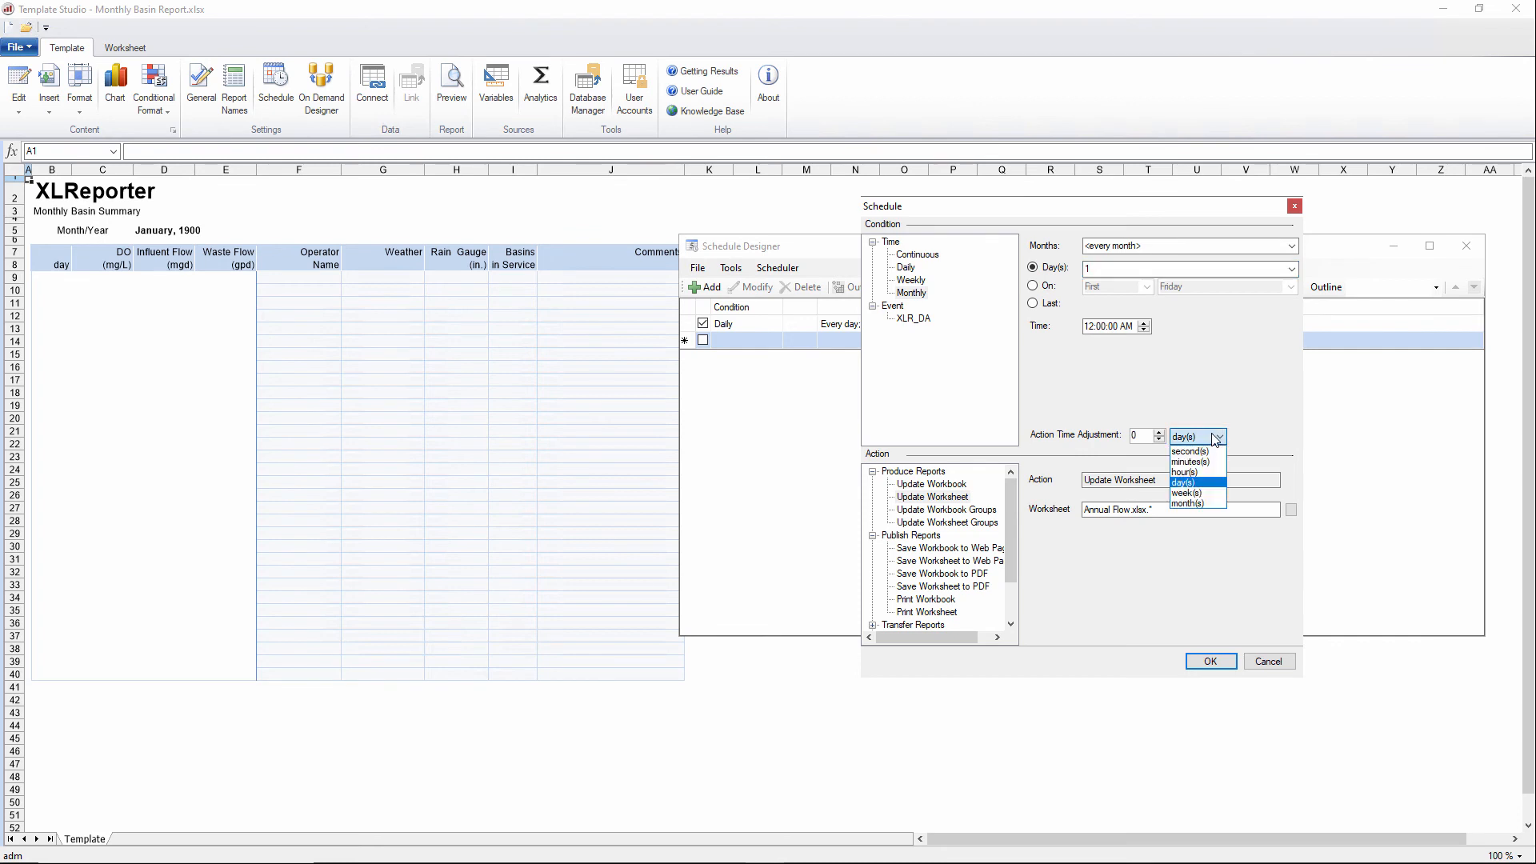
click(1195, 503)
click(1159, 431)
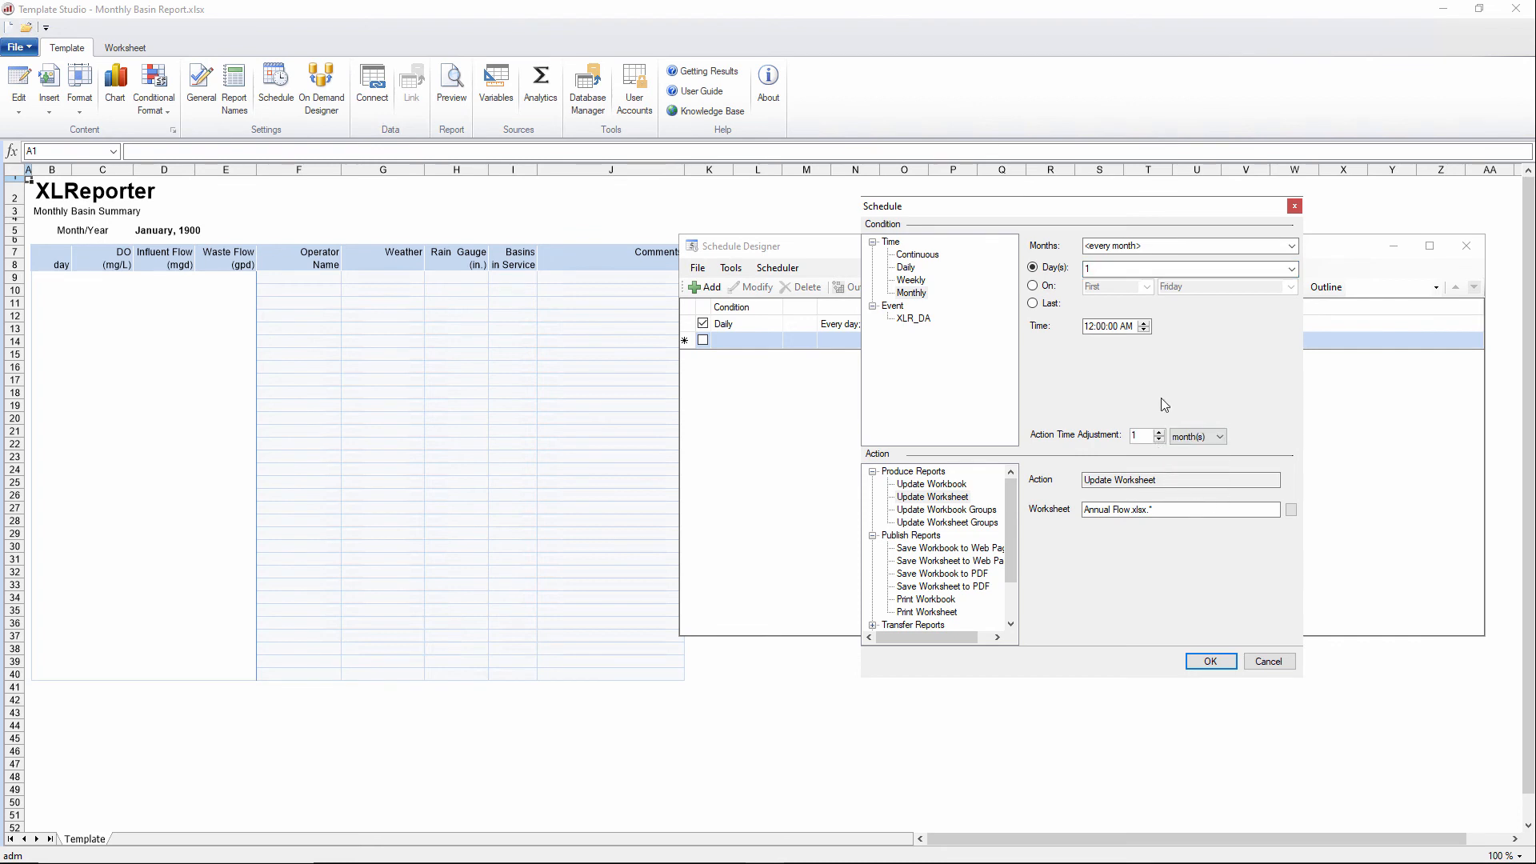
Step: Set the monthly condition's time to 12:15:00 AM and its day to 2 instead of 1
click(1102, 326)
click(1290, 269)
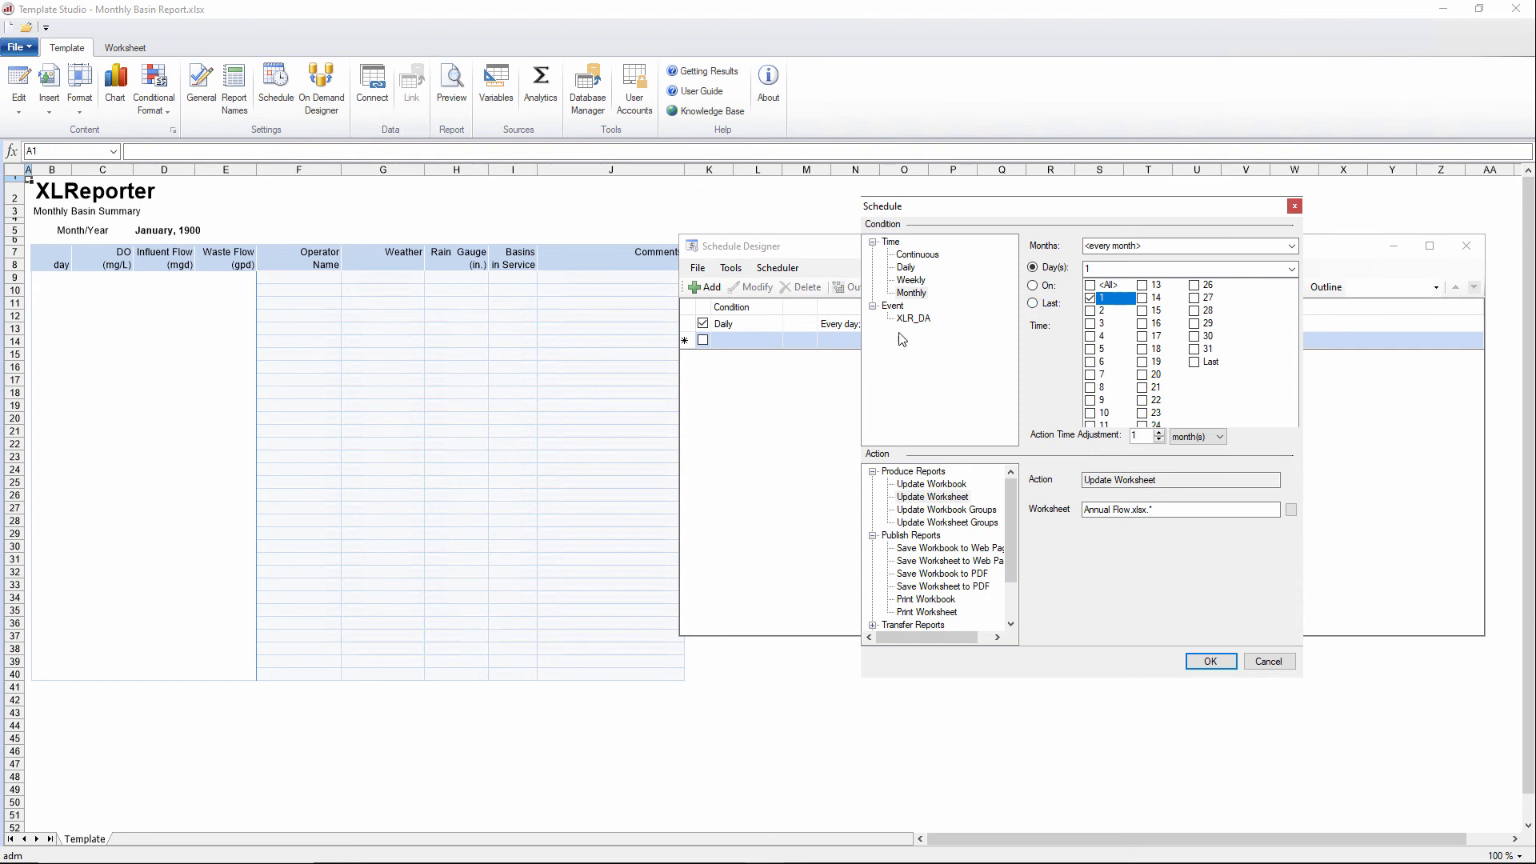
click(1090, 299)
click(1091, 311)
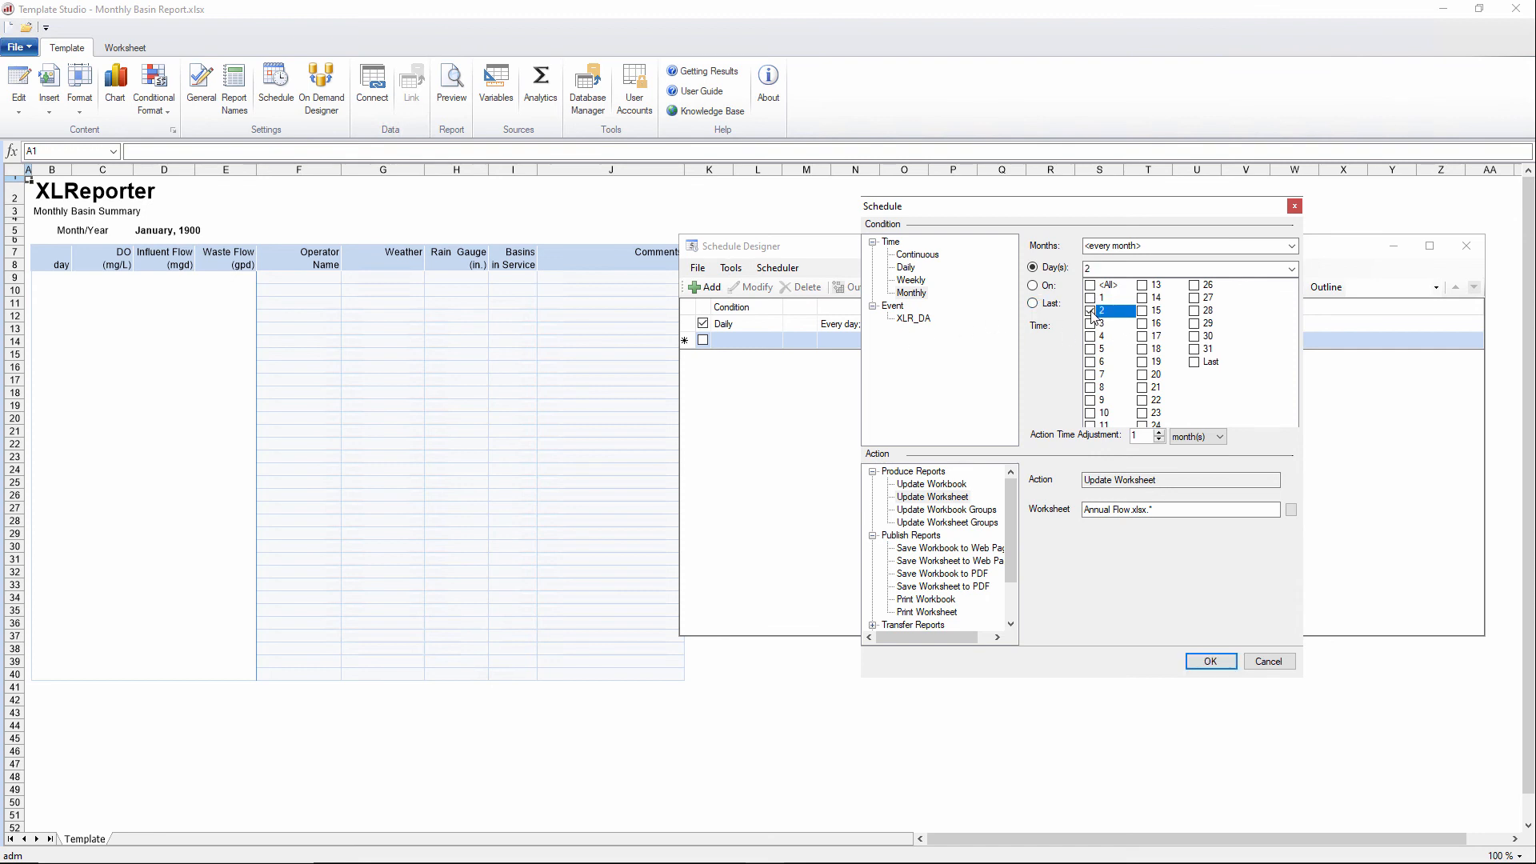
click(1291, 269)
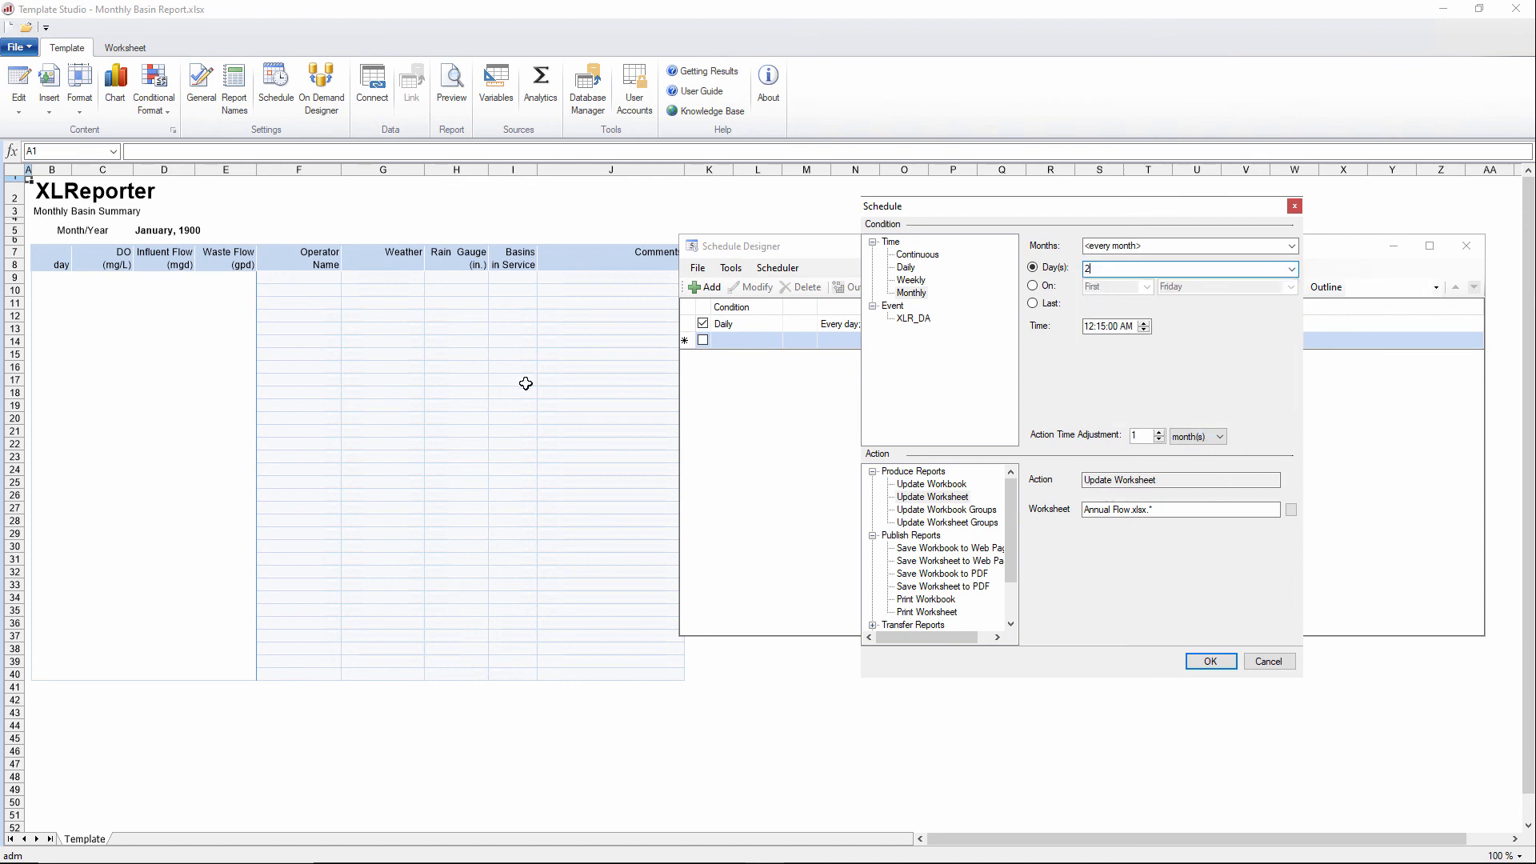
Step: Choose Monthly Basin Report.xlsx.Template as the worksheet for the Update Worksheet action and accept the schedule
click(1290, 510)
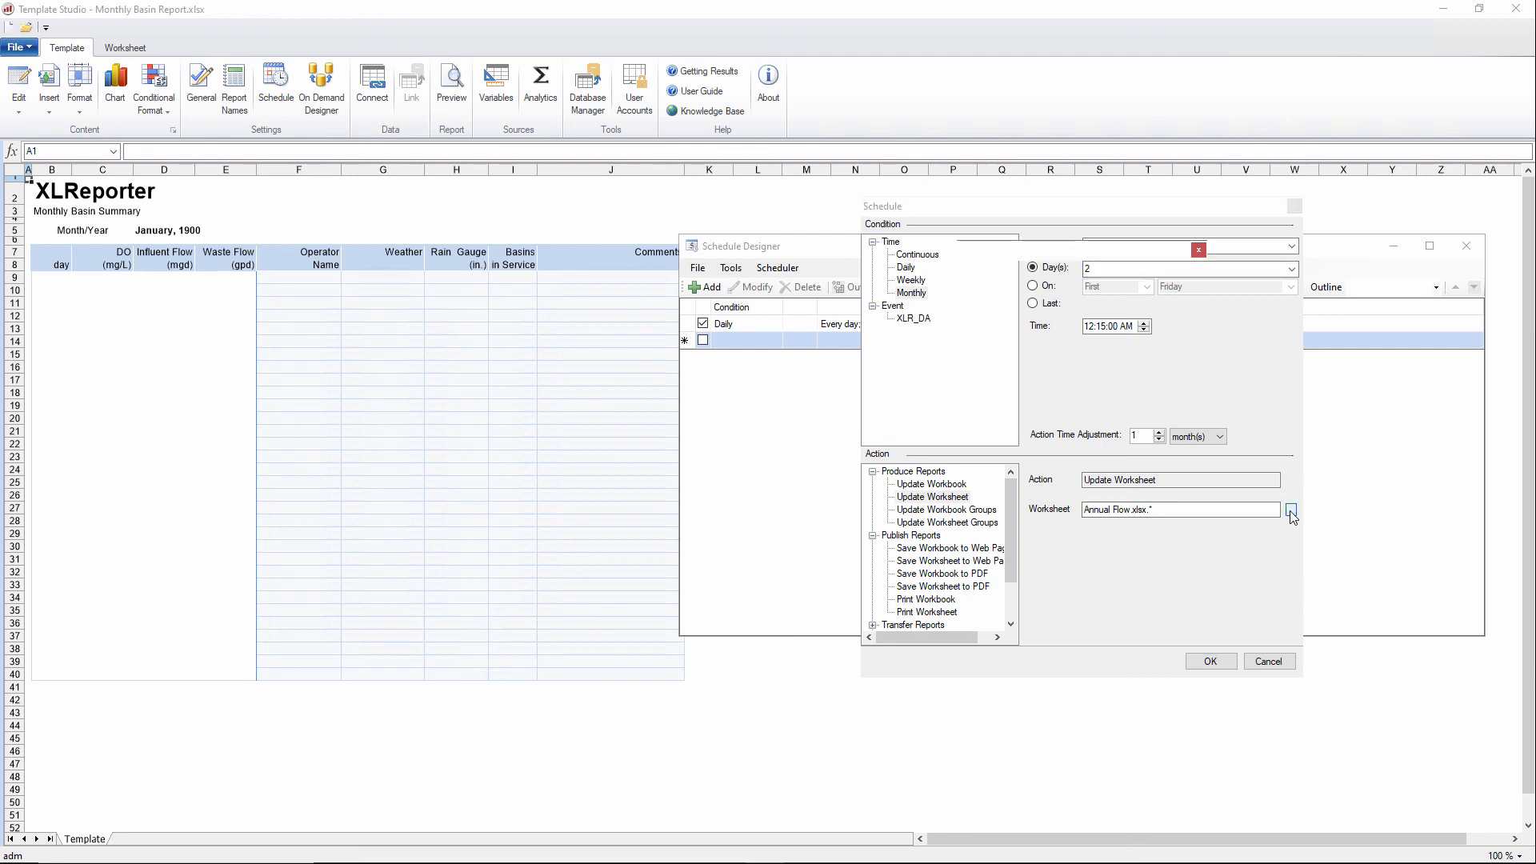
click(1092, 472)
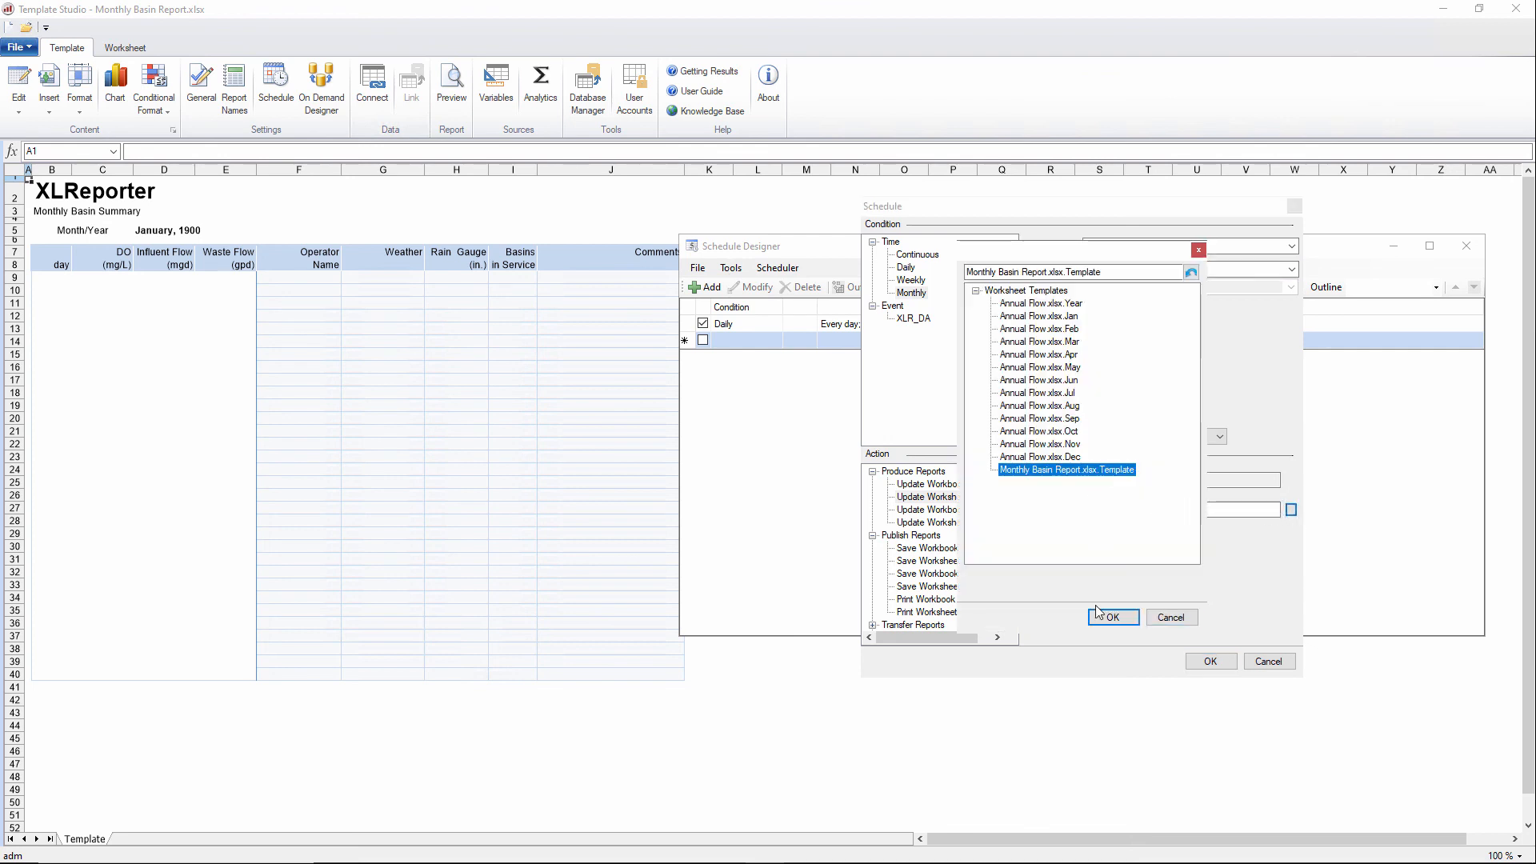
click(1112, 616)
click(1210, 661)
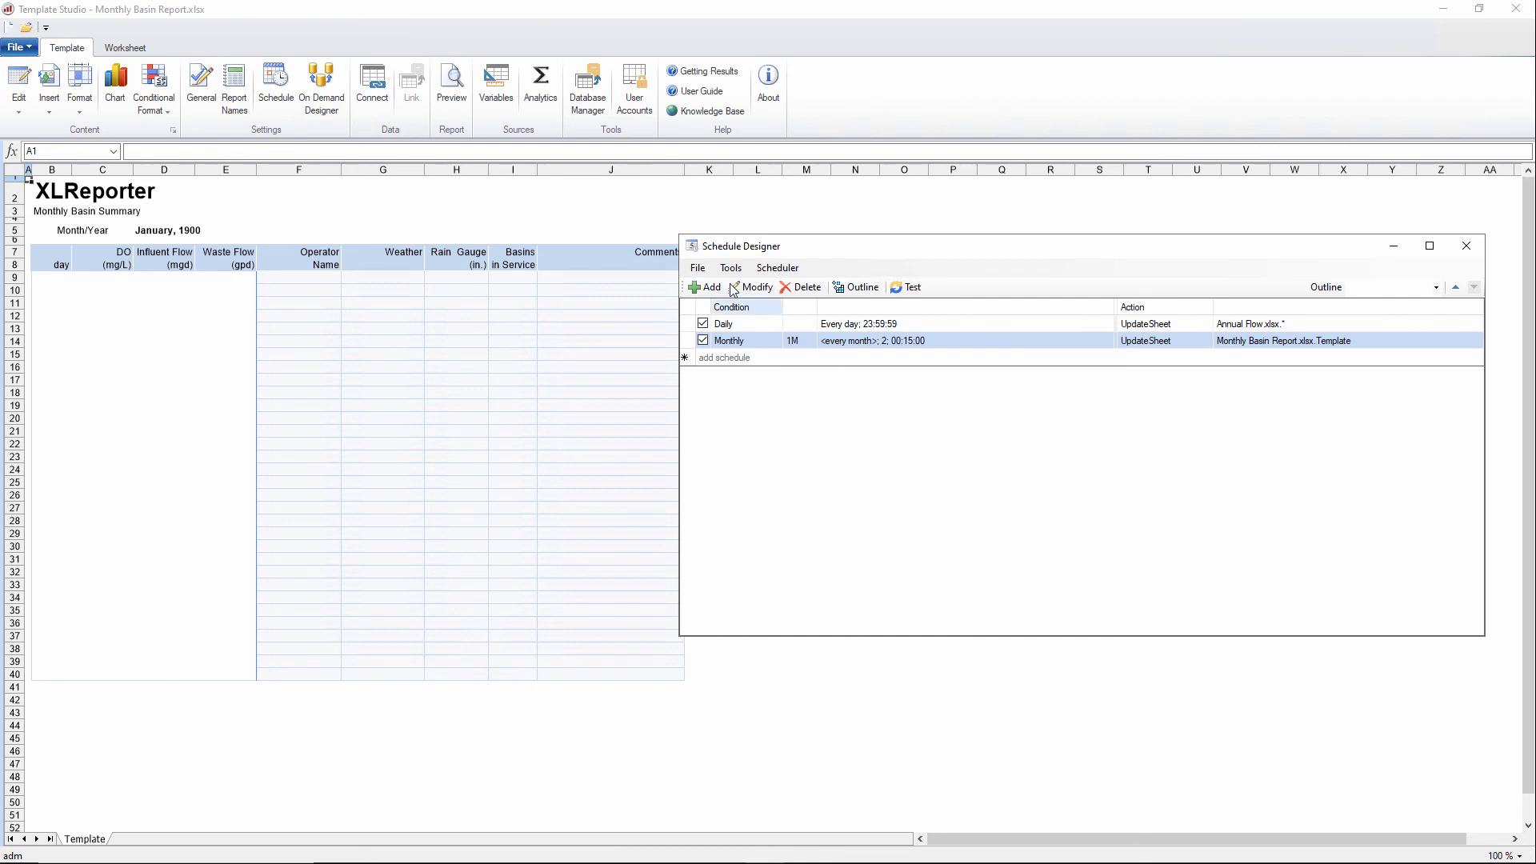
Step: Save the schedule list and start the Scheduler, leaving its window minimized
click(698, 269)
click(714, 285)
click(776, 269)
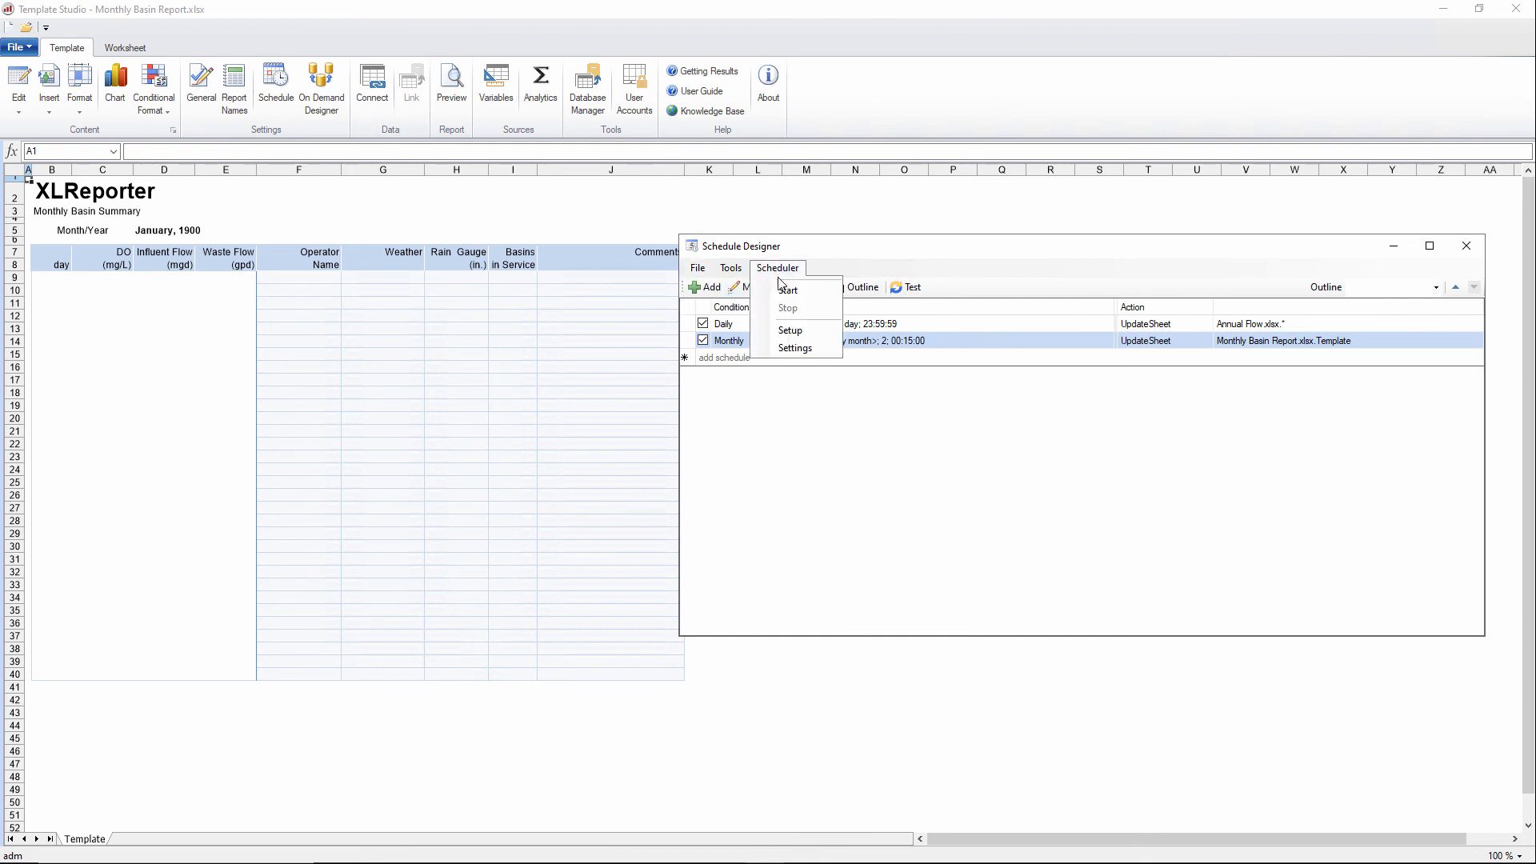
click(787, 290)
drag(749, 266, 1031, 441)
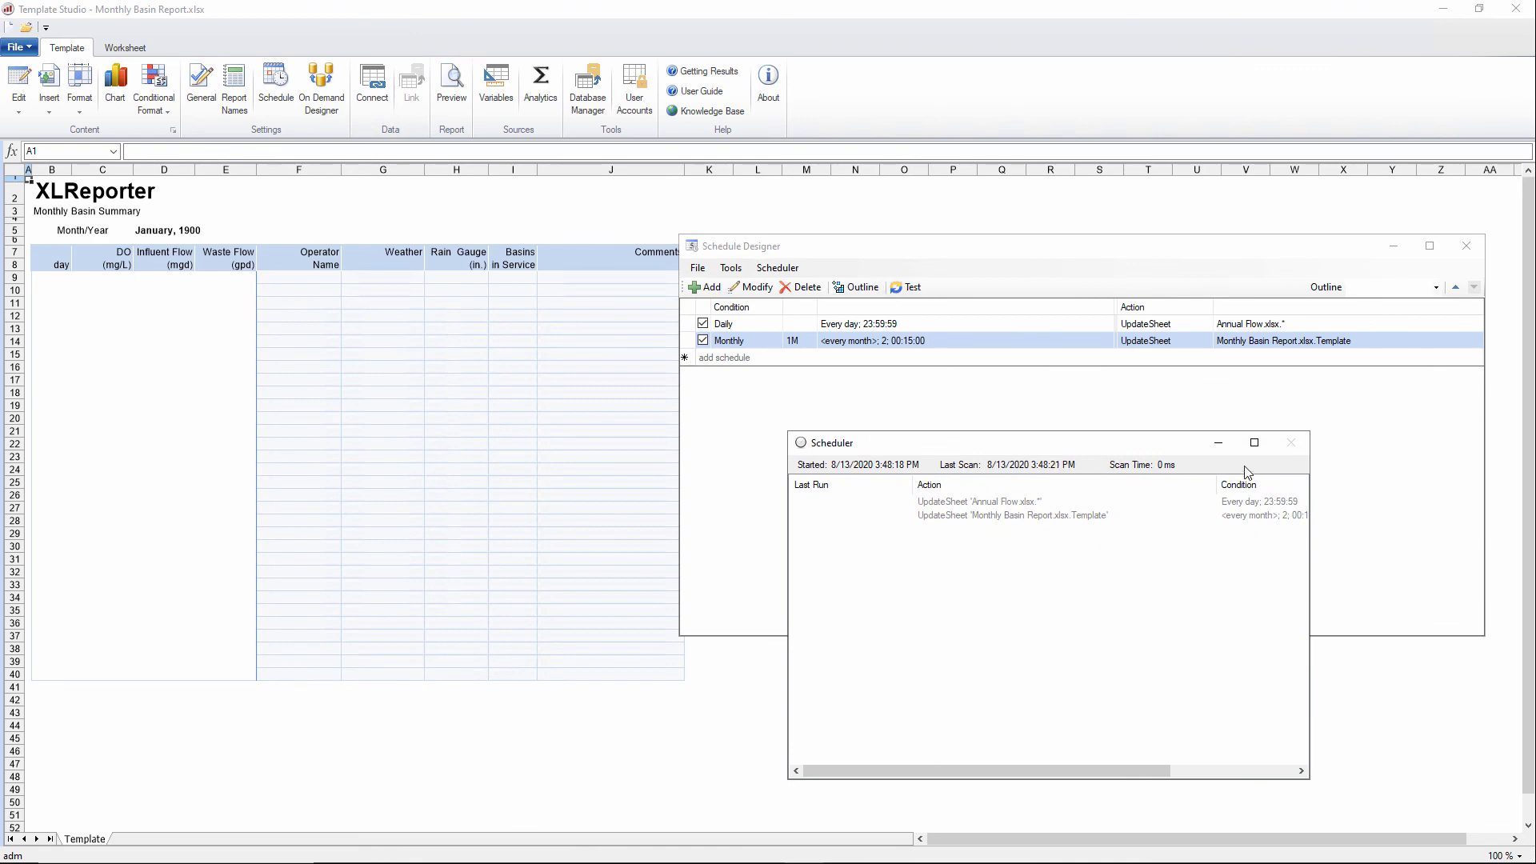
click(1219, 443)
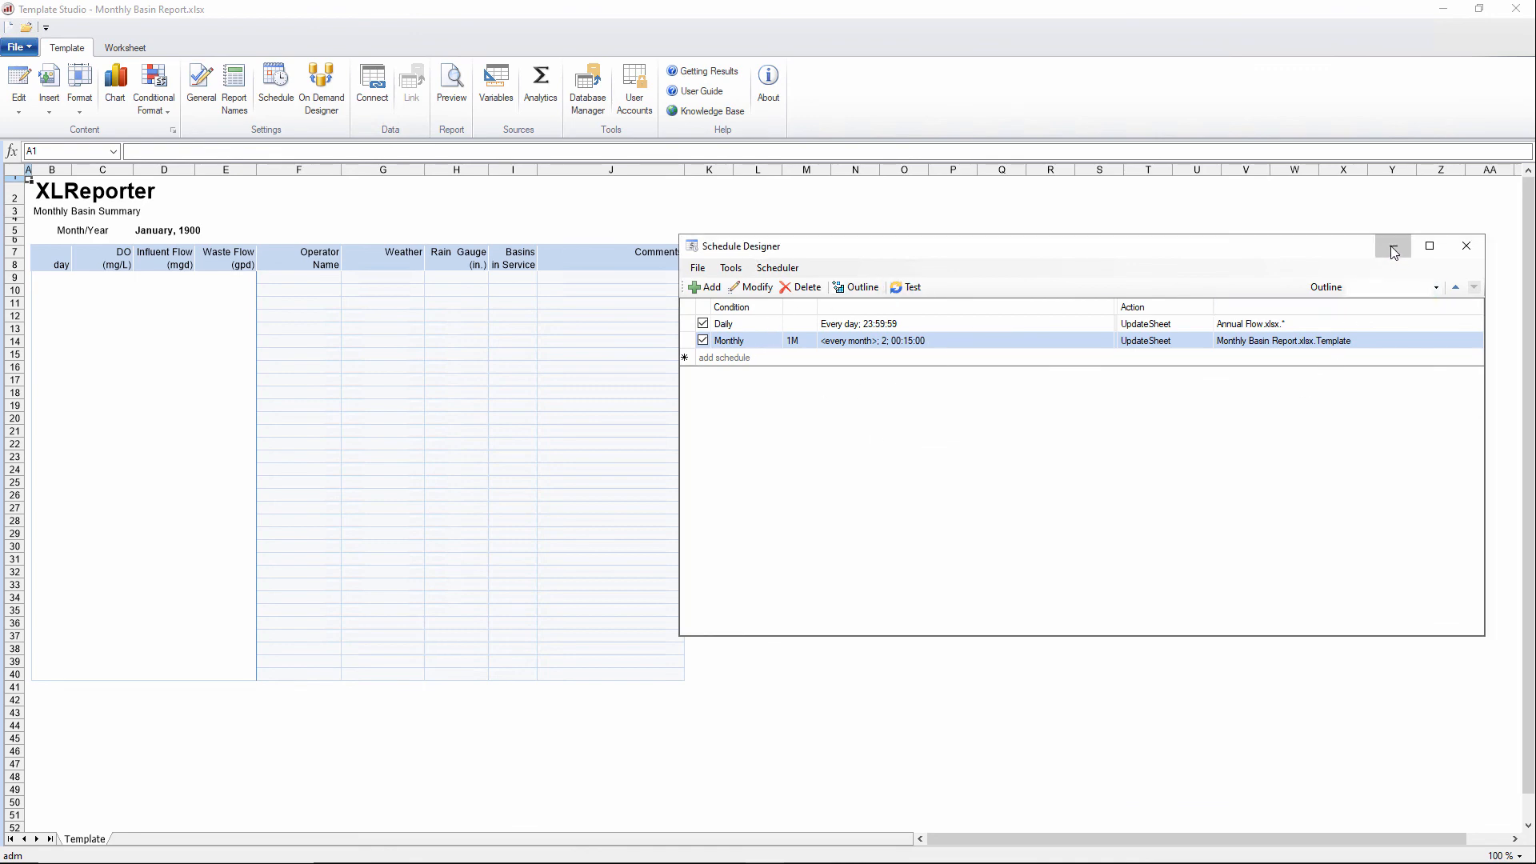